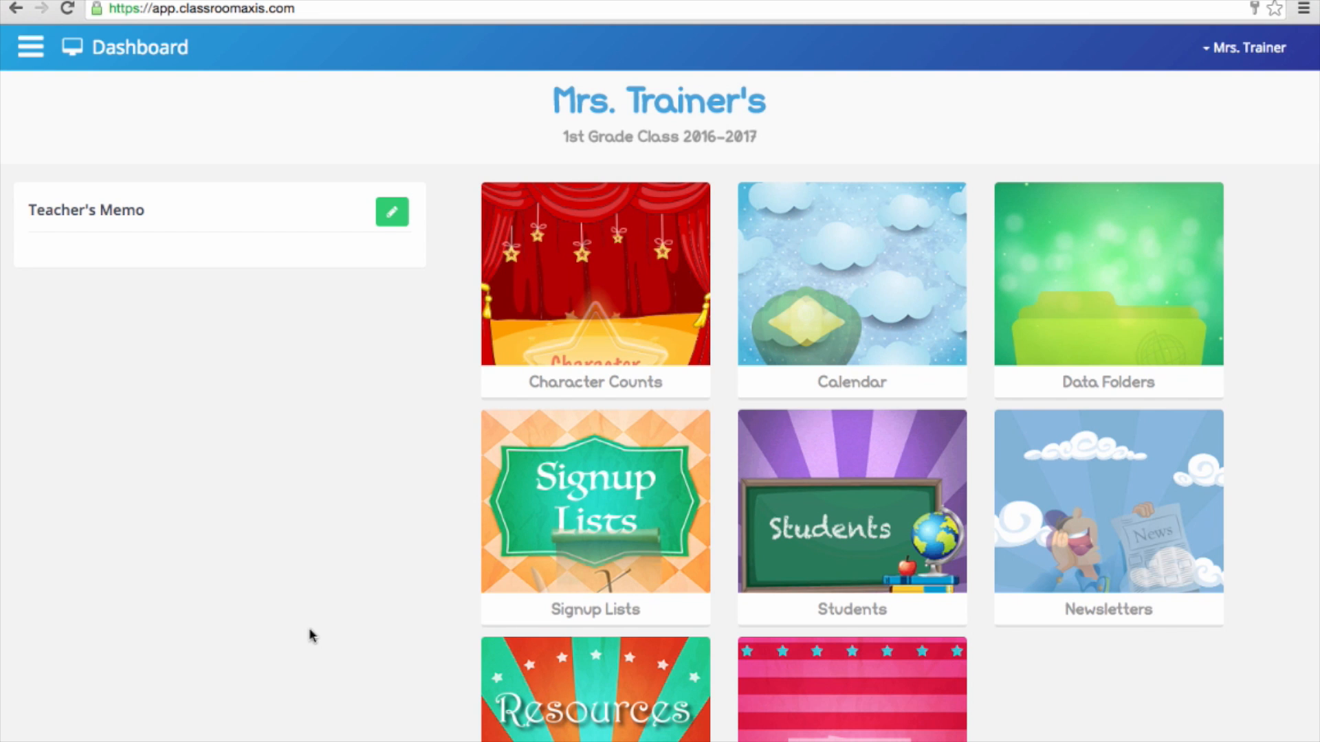
- Go to the class's data folders, view the contents of the yellow student folder and close it
click(1115, 298)
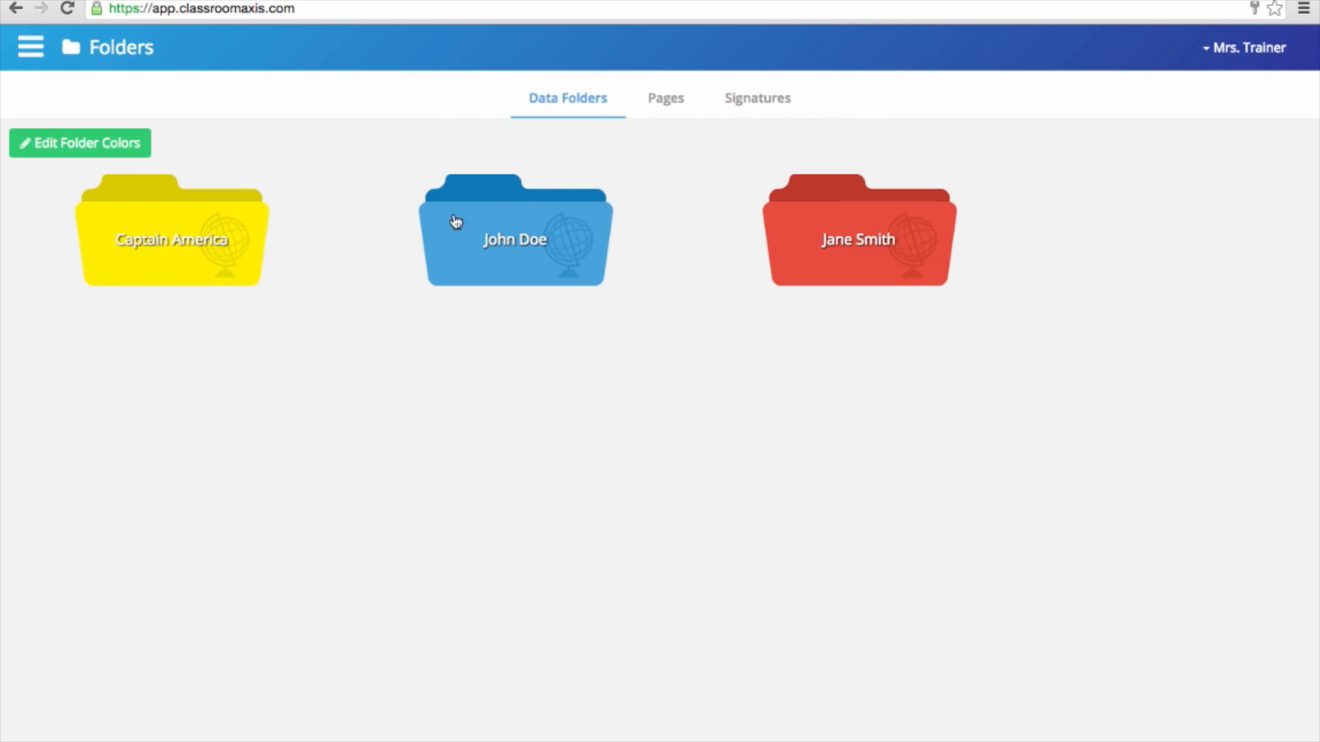
click(194, 244)
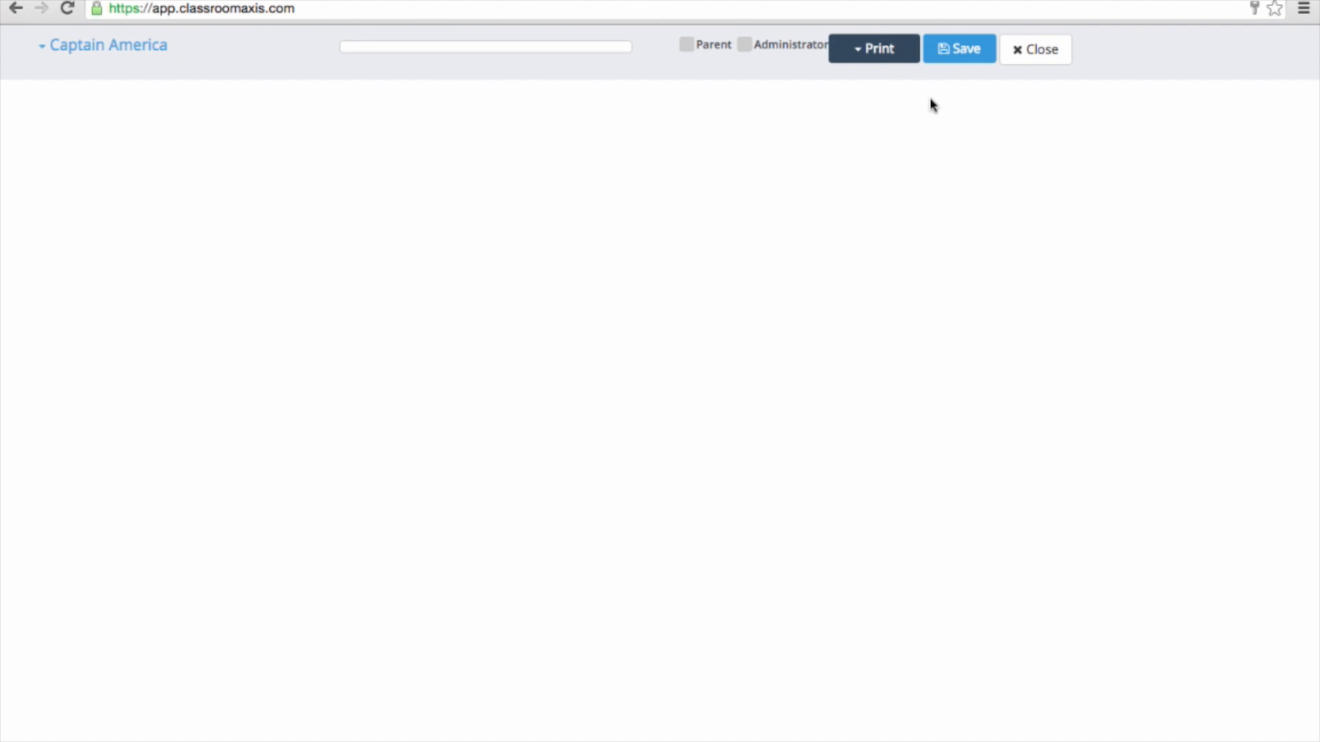
click(1029, 50)
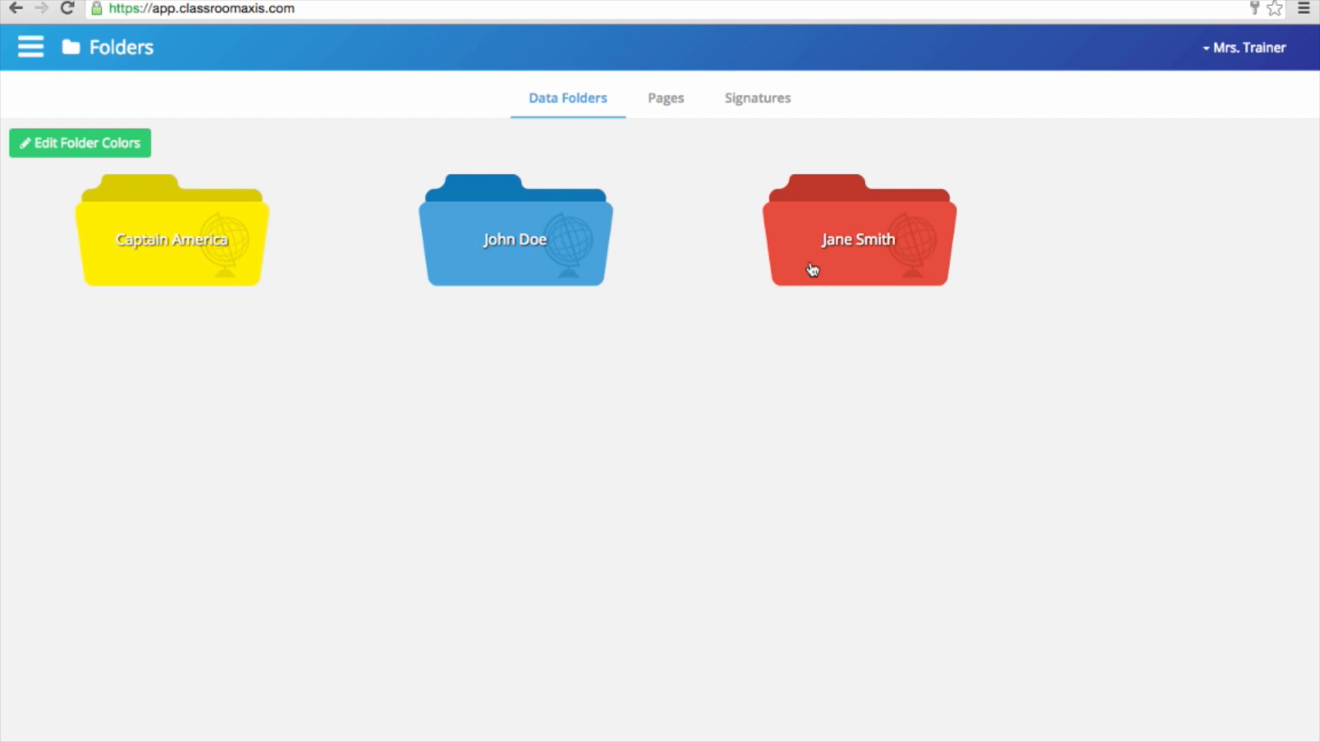
- Preview other folder colors for the first student, switch to the third student in the list, and leave without saving
click(62, 146)
click(769, 249)
click(770, 249)
click(770, 249)
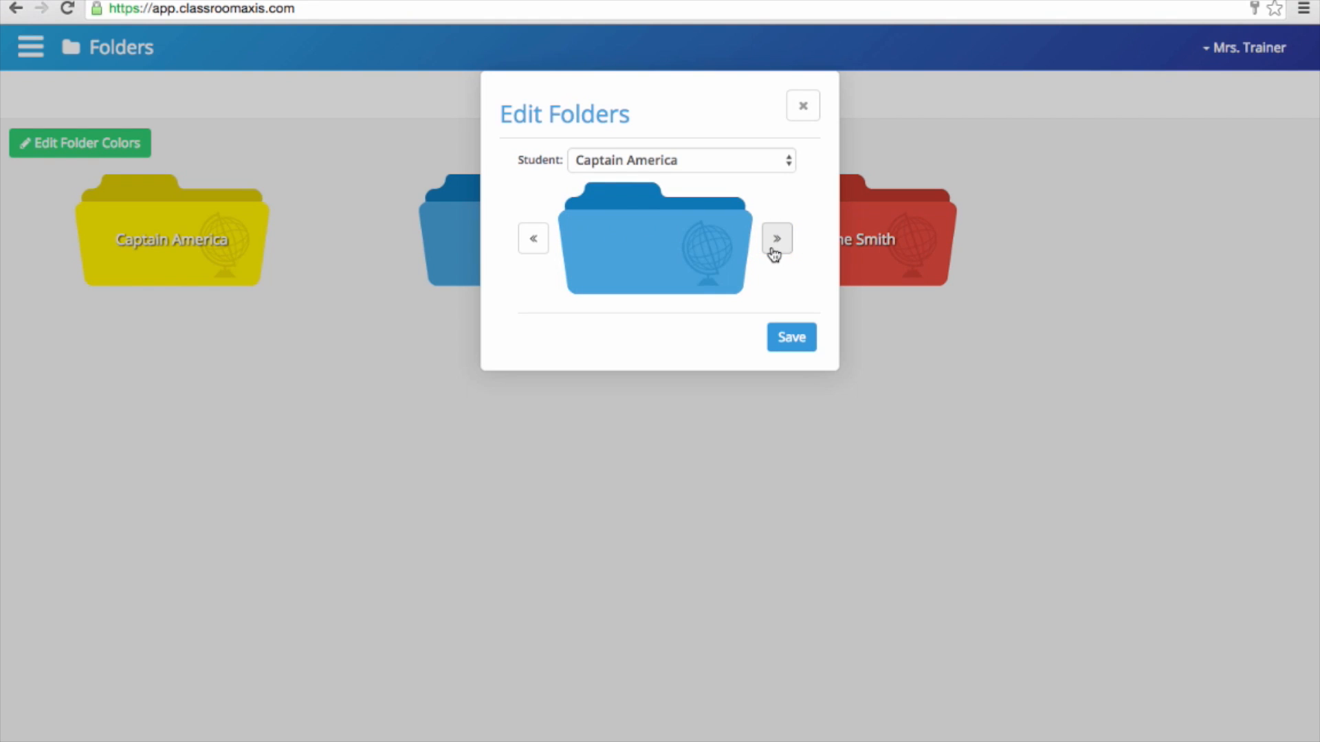
click(789, 163)
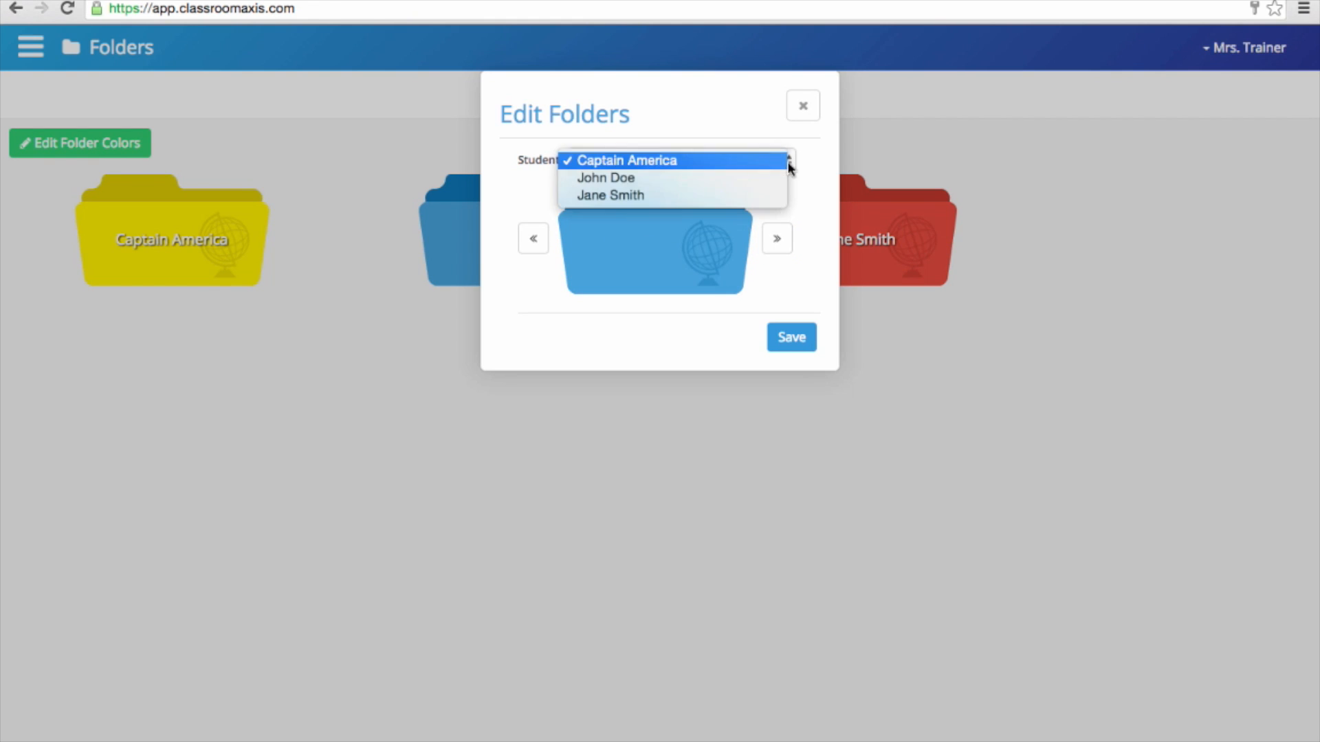
click(770, 196)
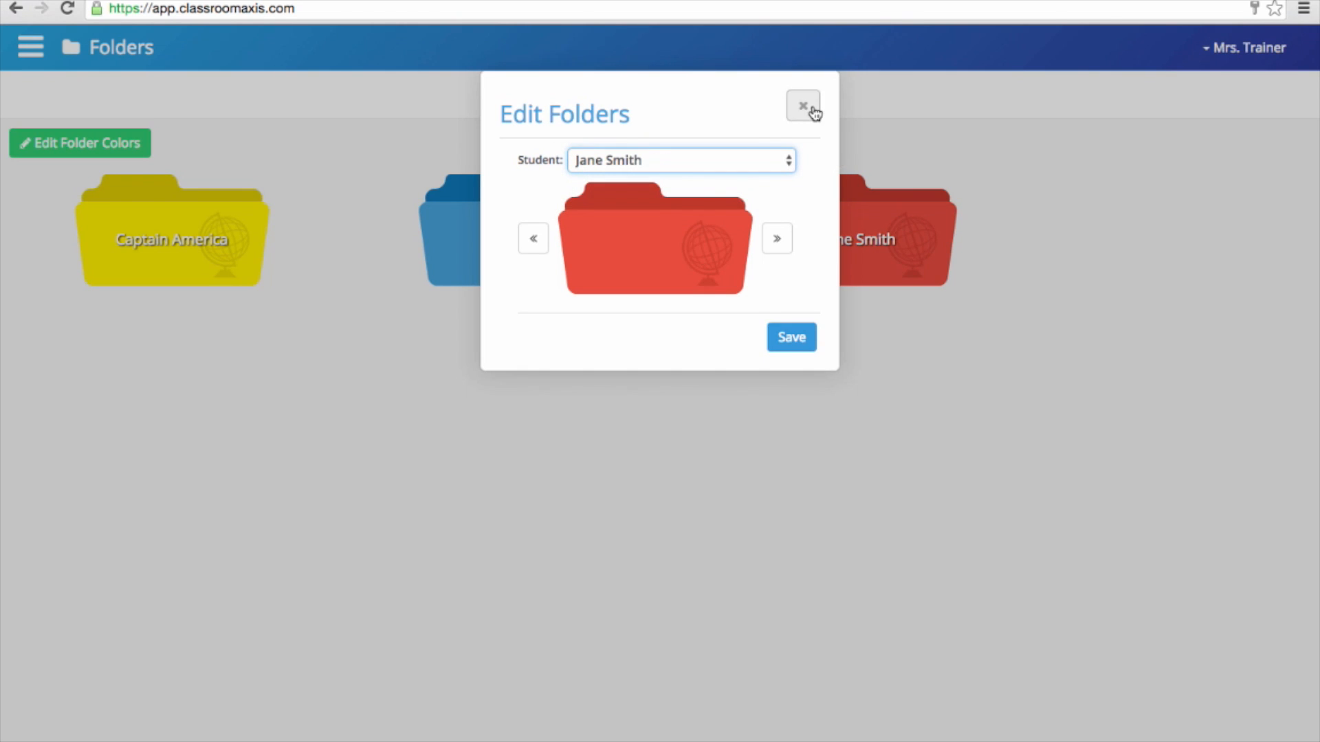
click(803, 108)
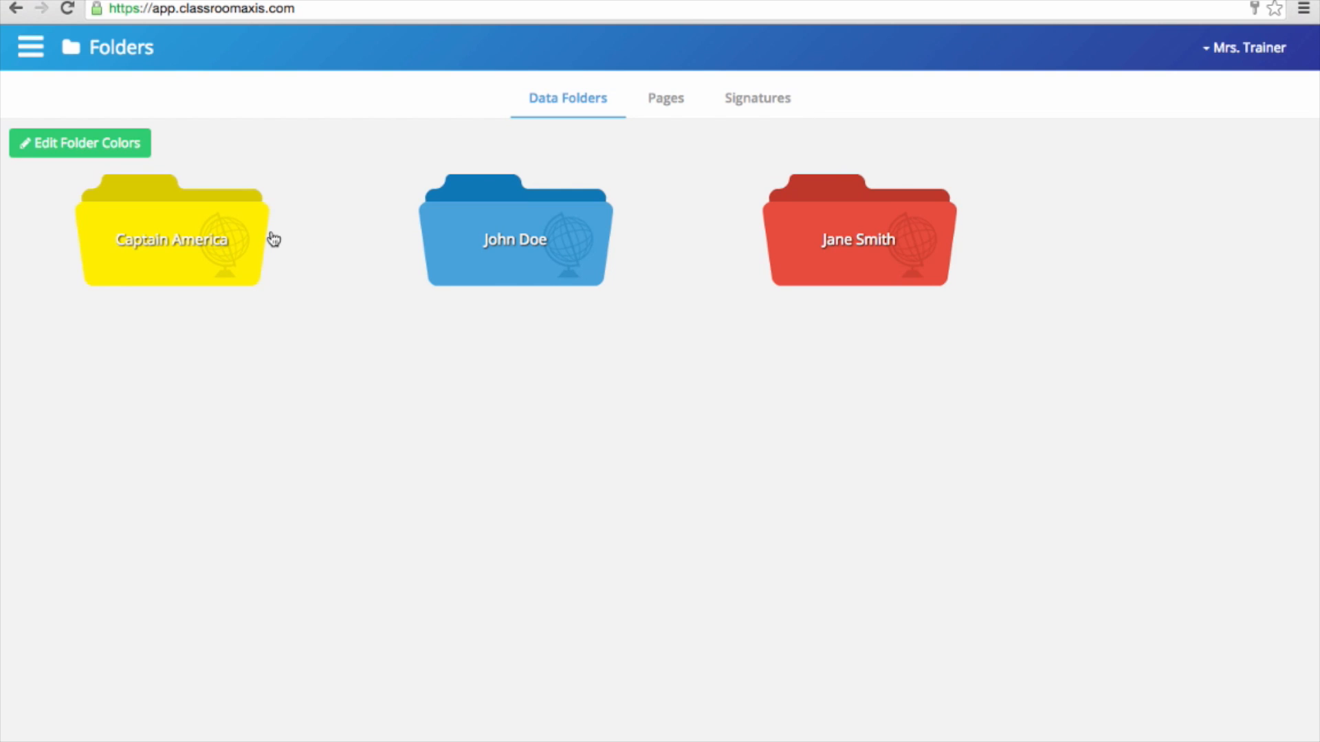
- Go to the folder pages and look through the options available for page folders
click(679, 104)
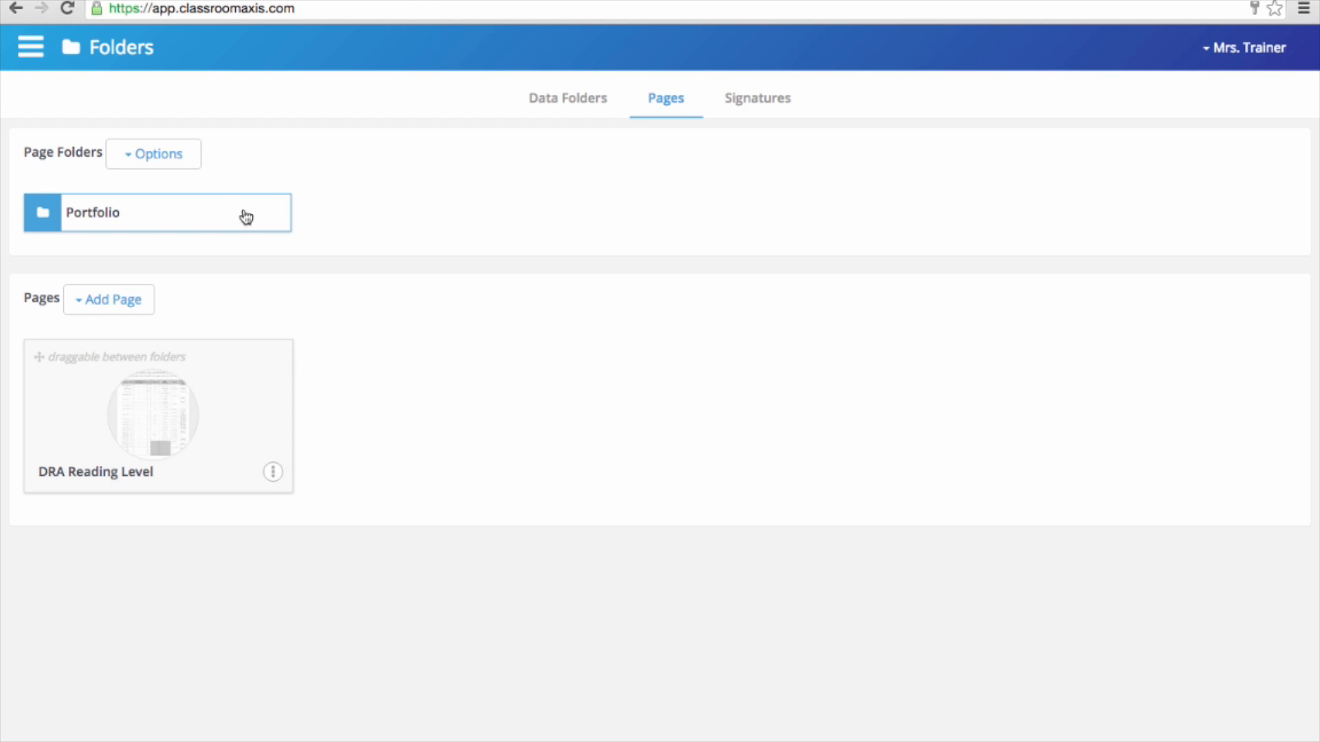
click(199, 167)
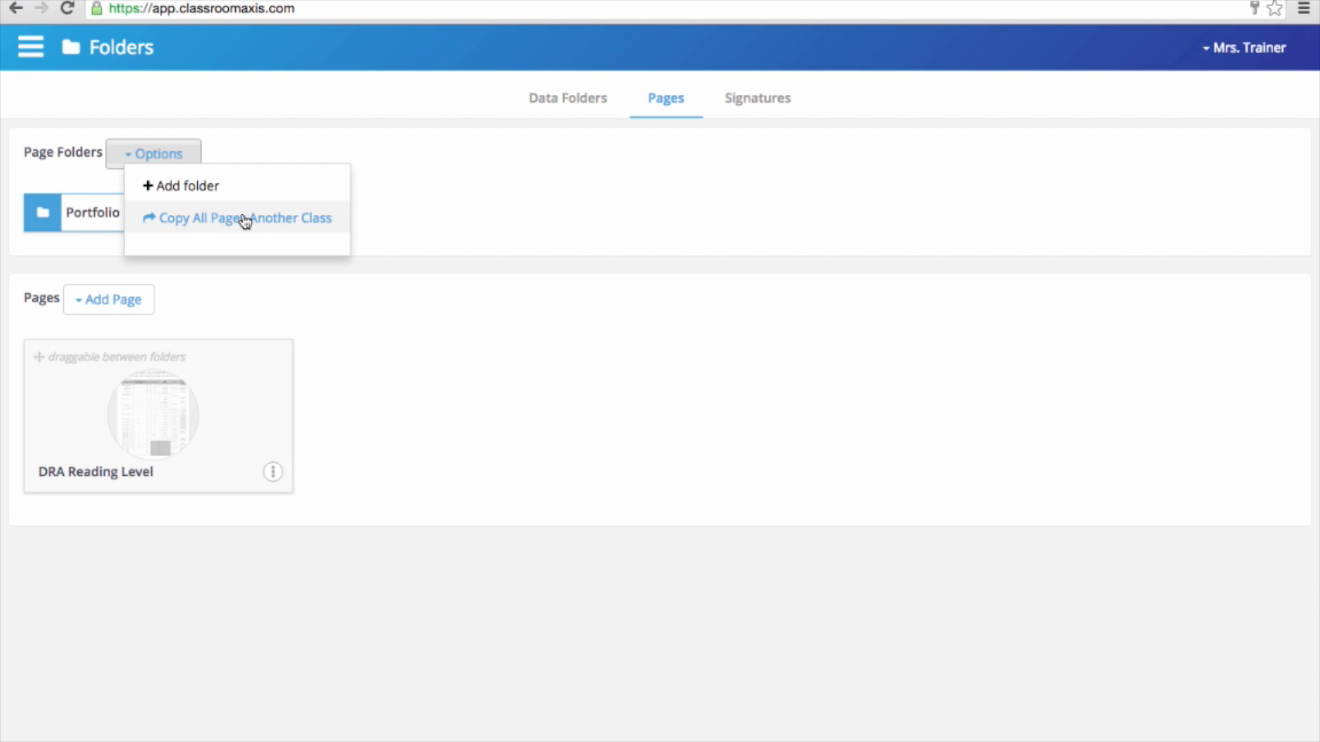
click(411, 227)
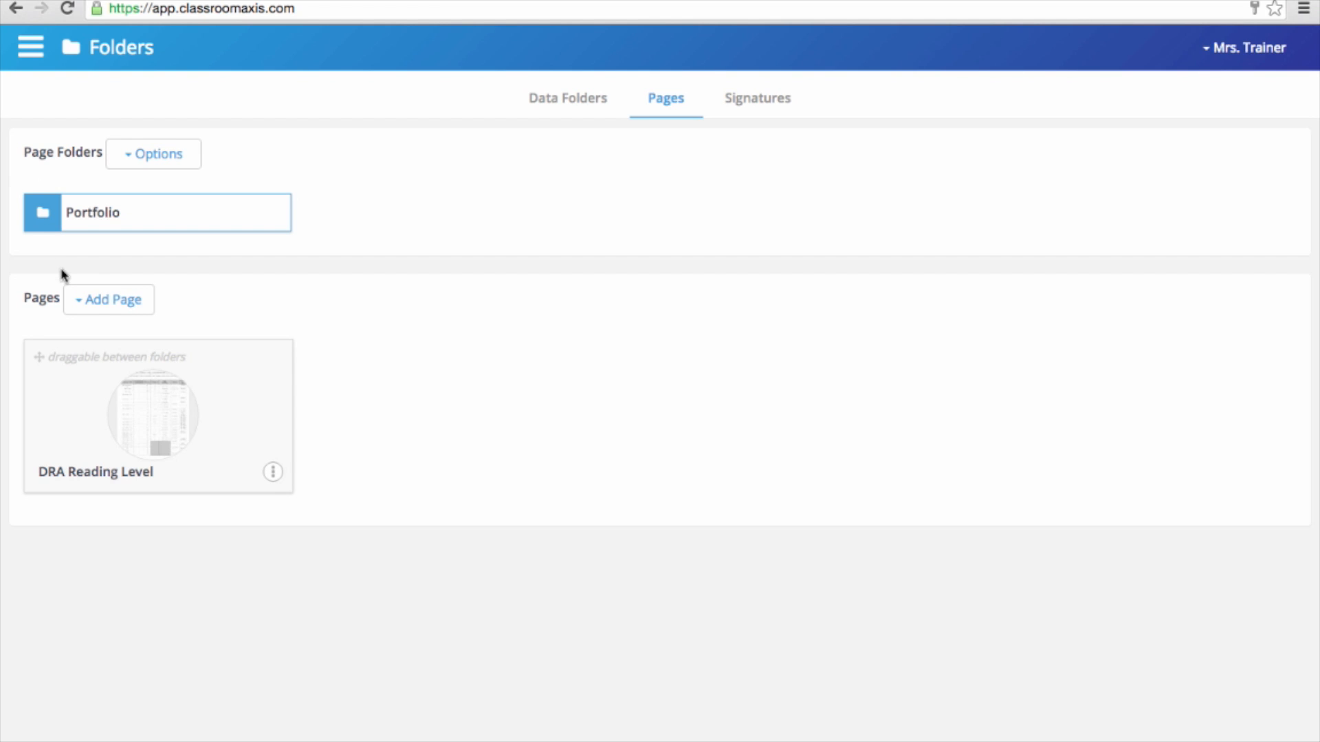
- Start a new page in the Canvas Editor, look at its title and image fields, and leave the editor
click(103, 311)
click(108, 340)
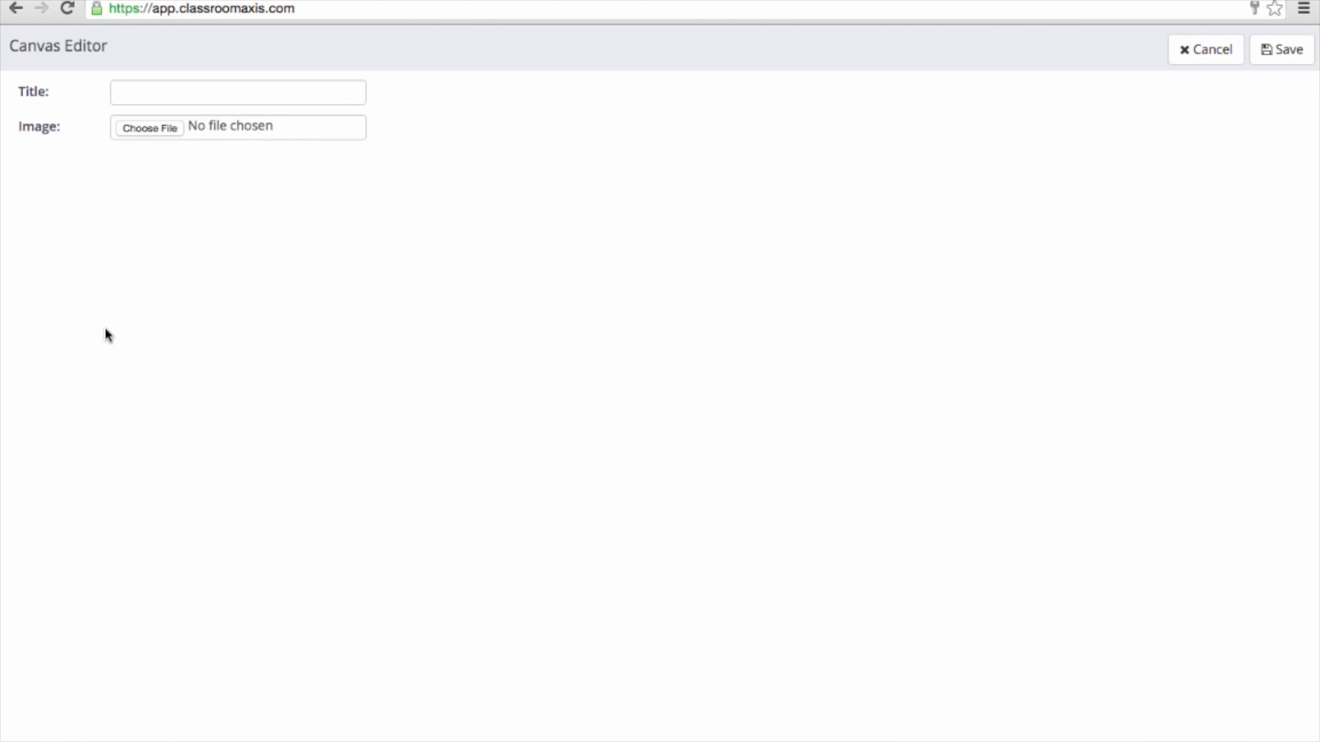
click(150, 91)
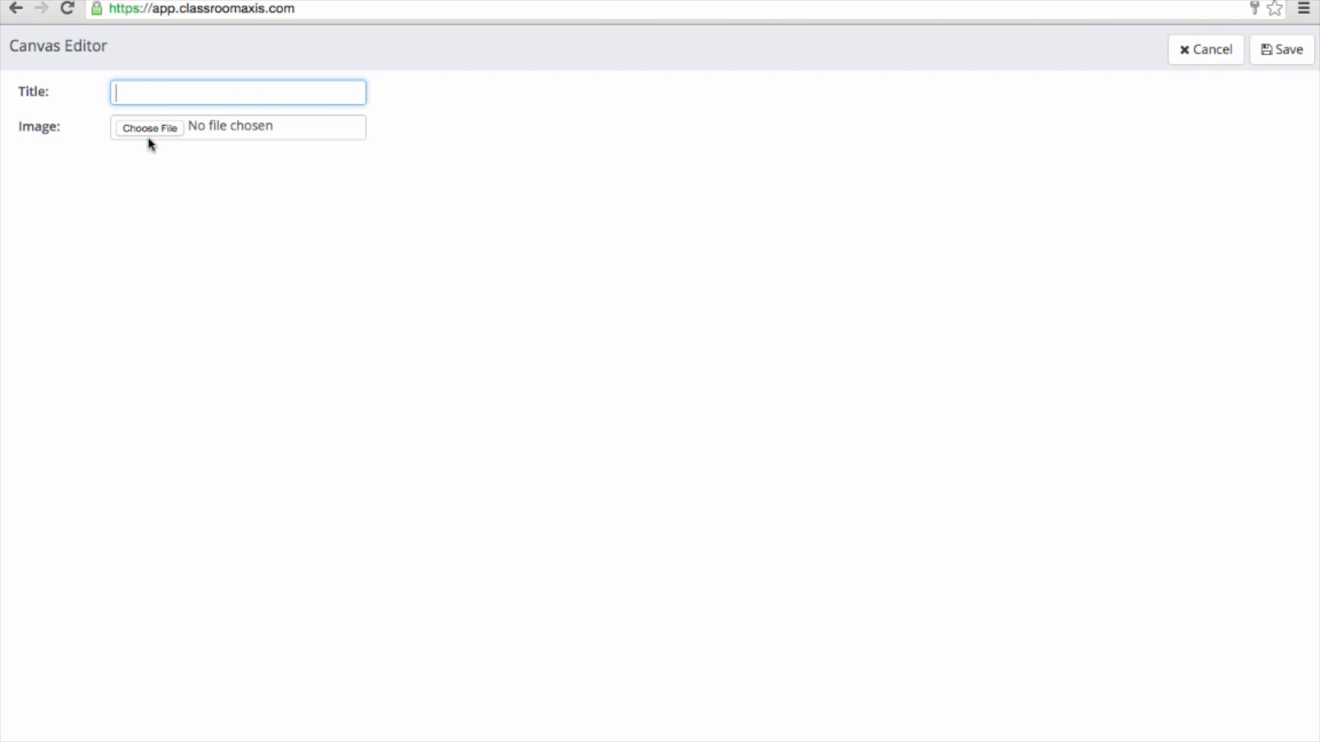
click(1280, 49)
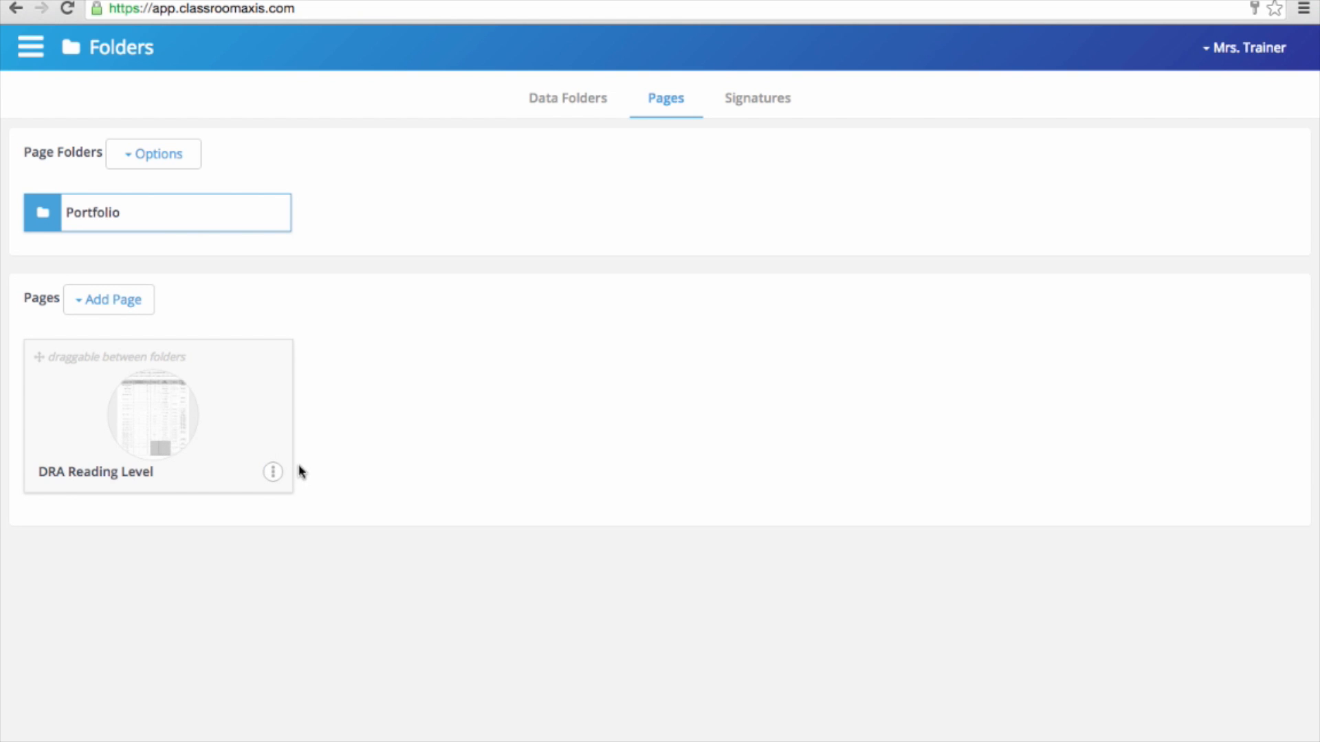
- Assign the DRA Reading Level page to all students in the class
click(272, 472)
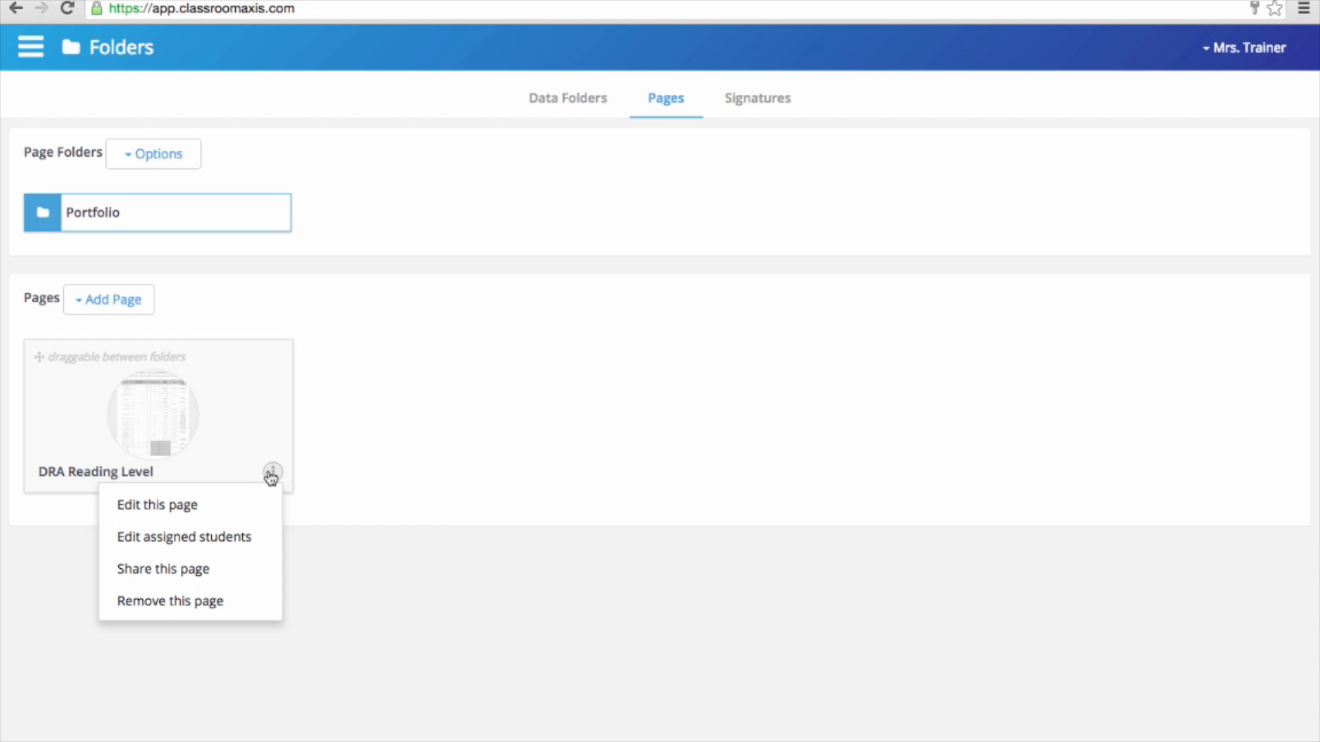
click(175, 547)
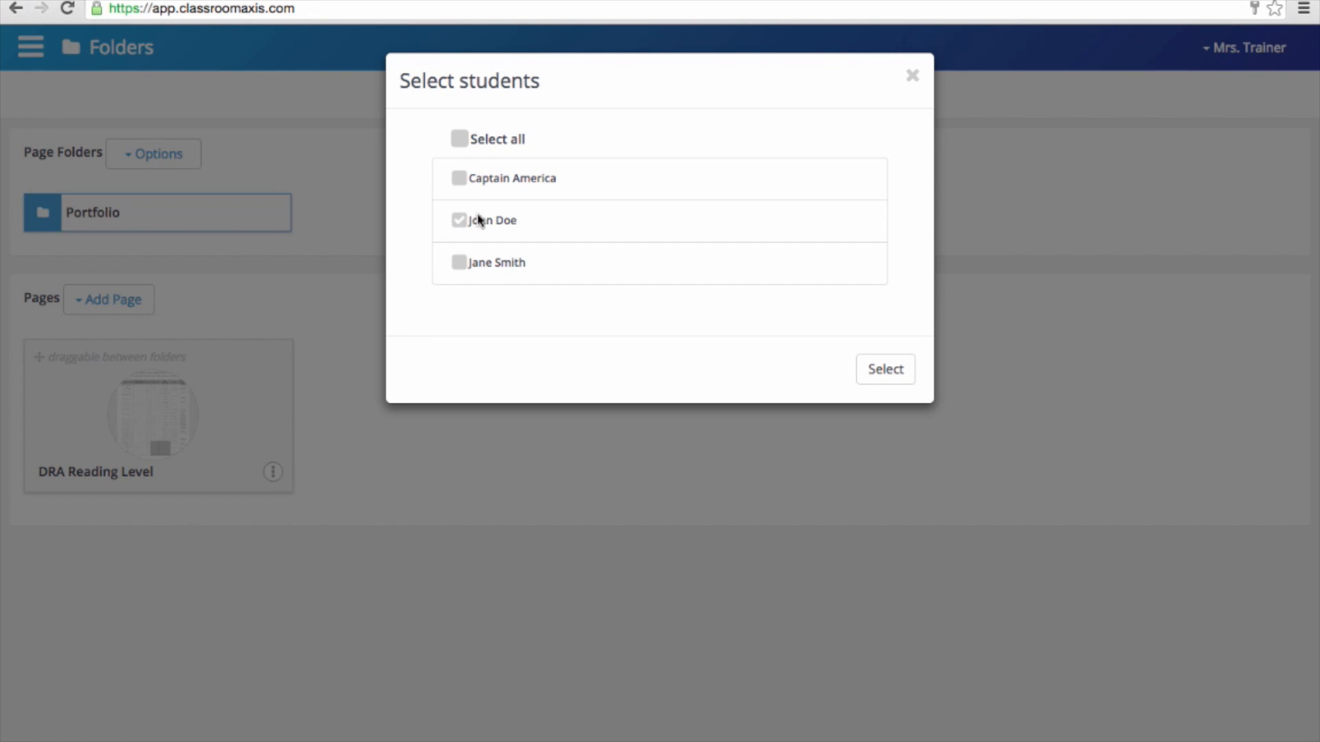
click(460, 141)
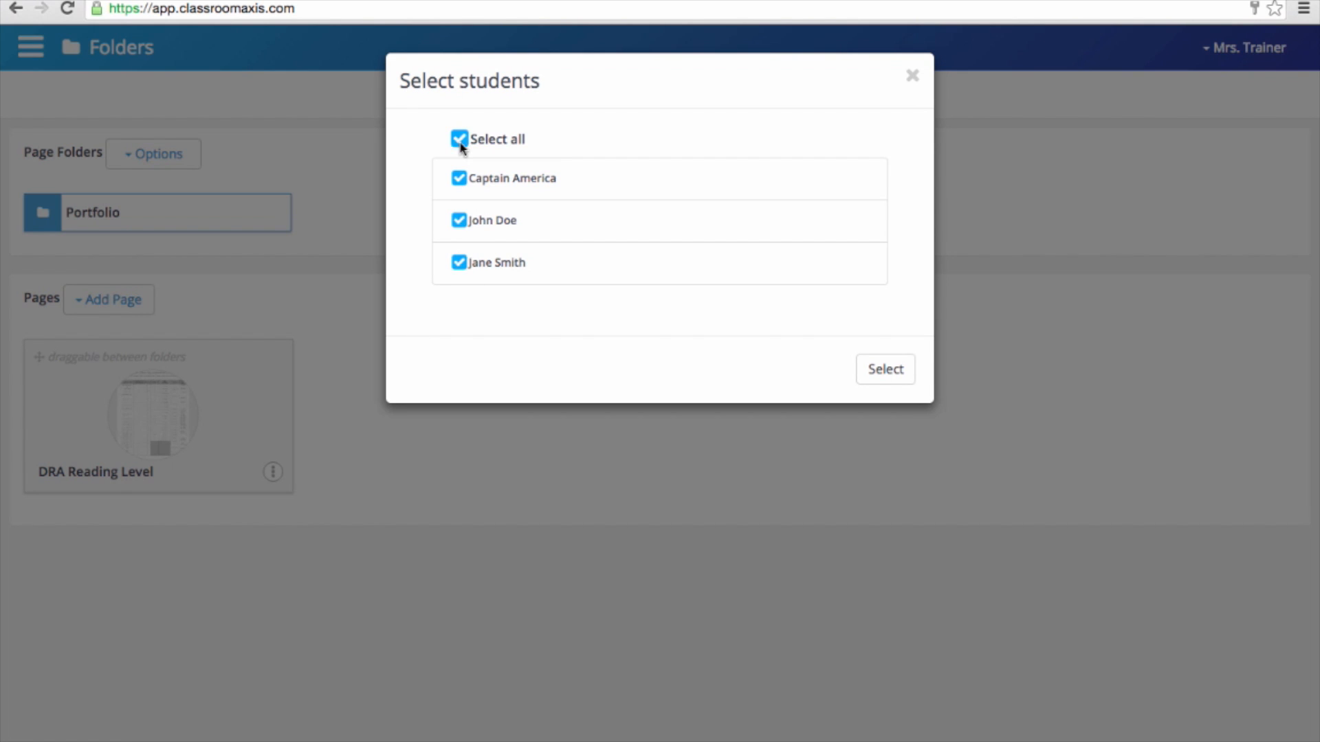
click(880, 372)
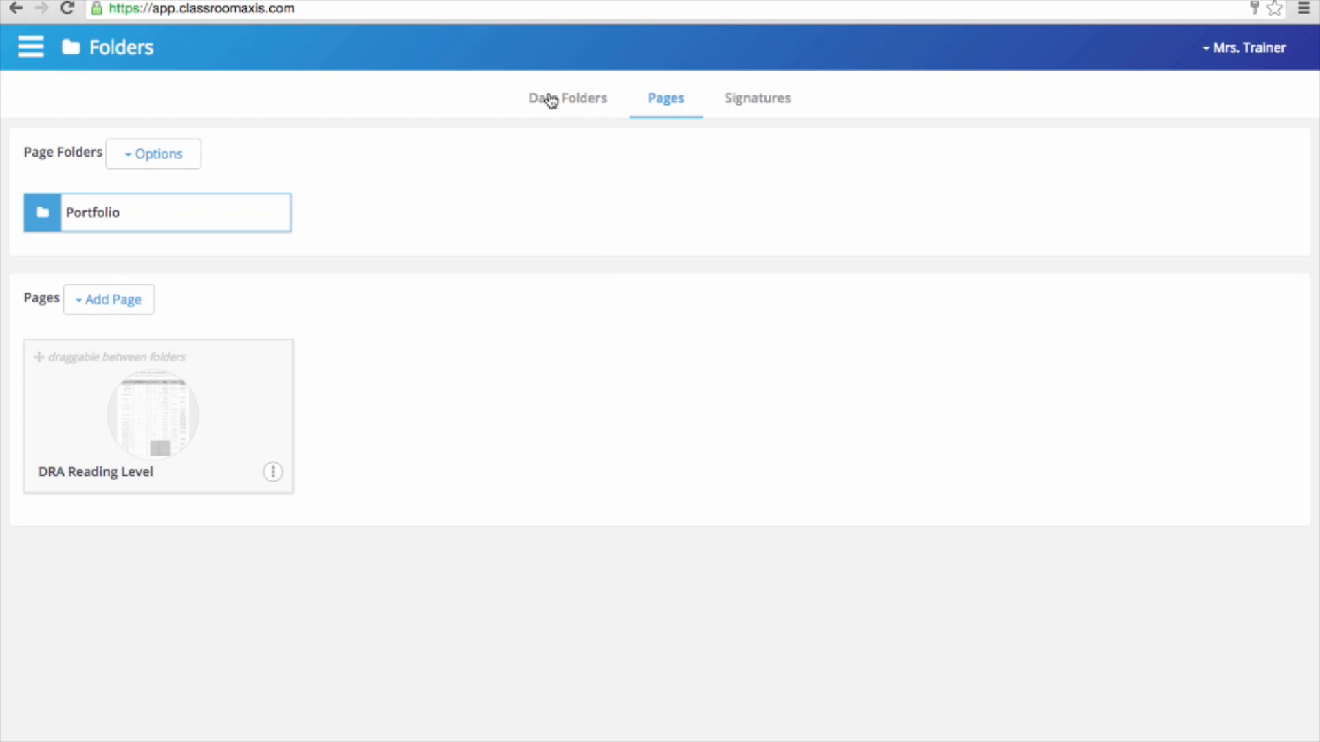
- Check the DRA Reading Level page inside the yellow student data folder, and close the folder
click(550, 101)
click(160, 273)
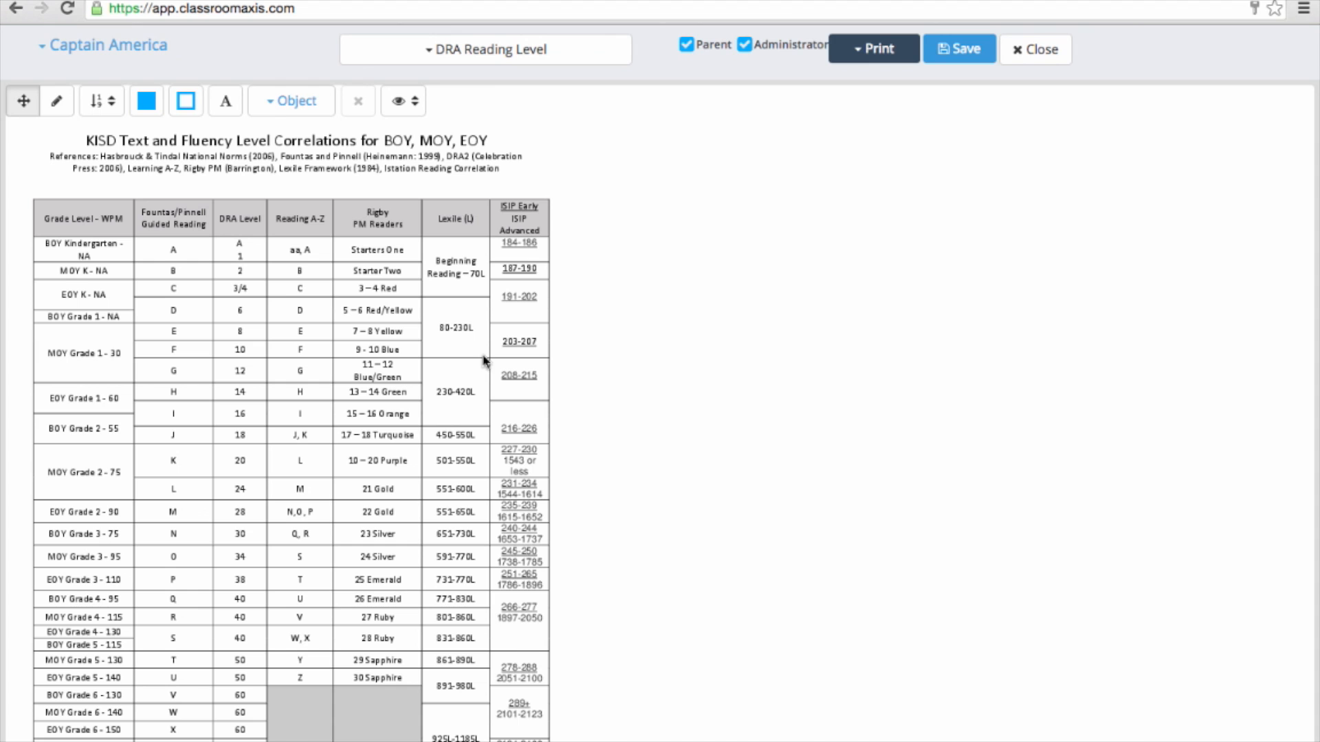
click(1020, 62)
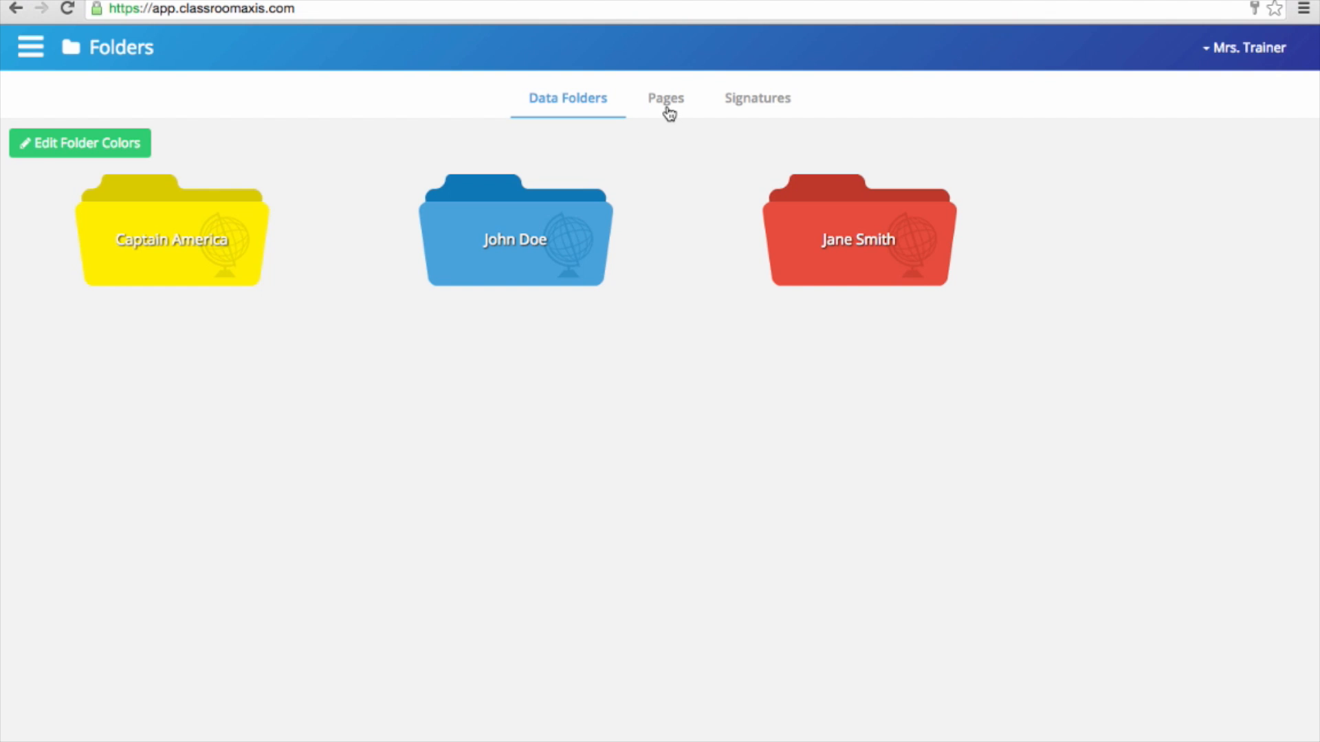
- View the DRA Reading Level page in the Canvas Editor and cancel without editing it
click(667, 110)
click(272, 474)
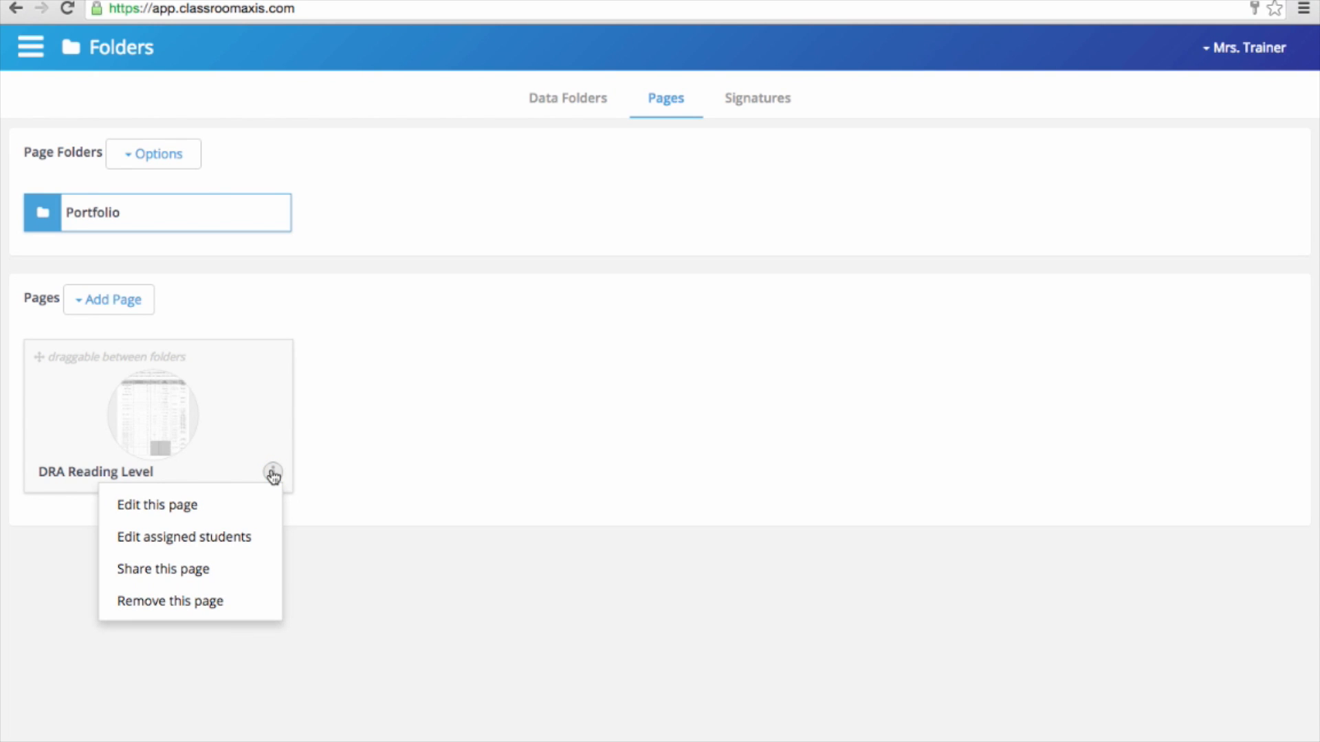
click(183, 515)
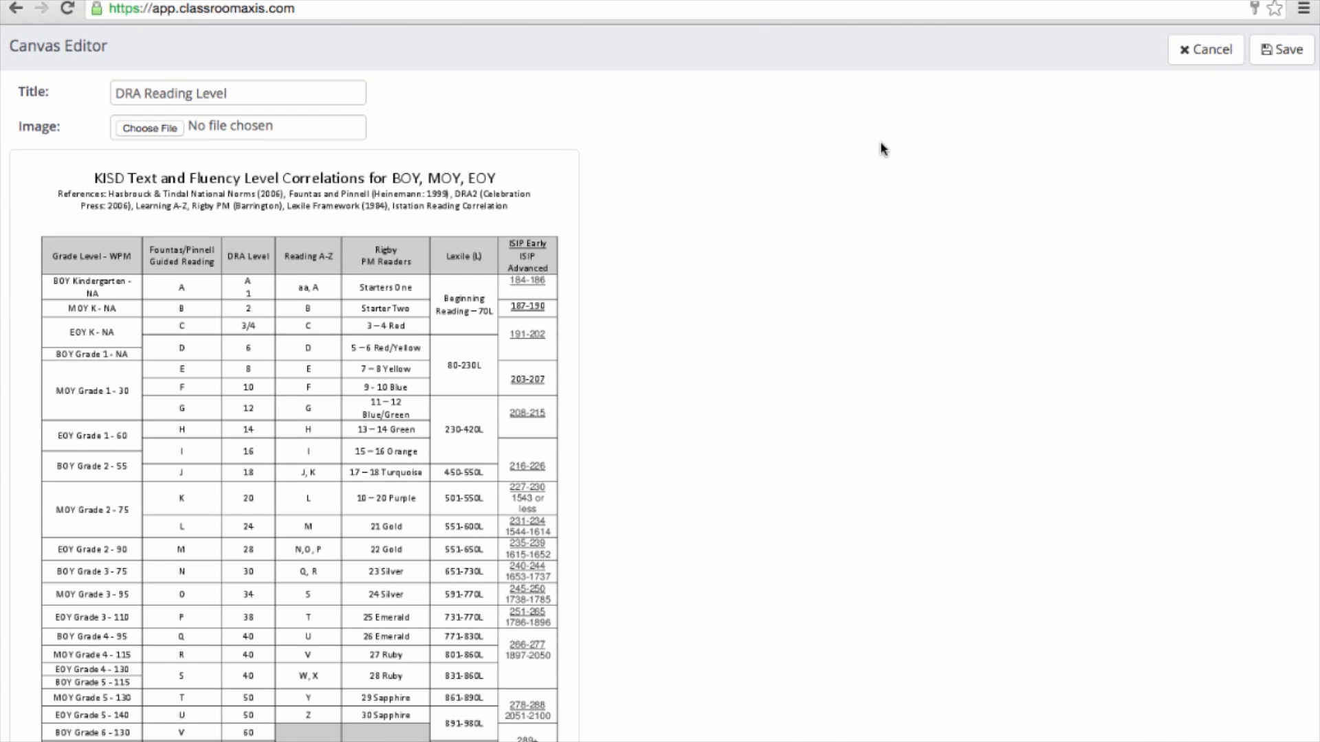
click(1221, 55)
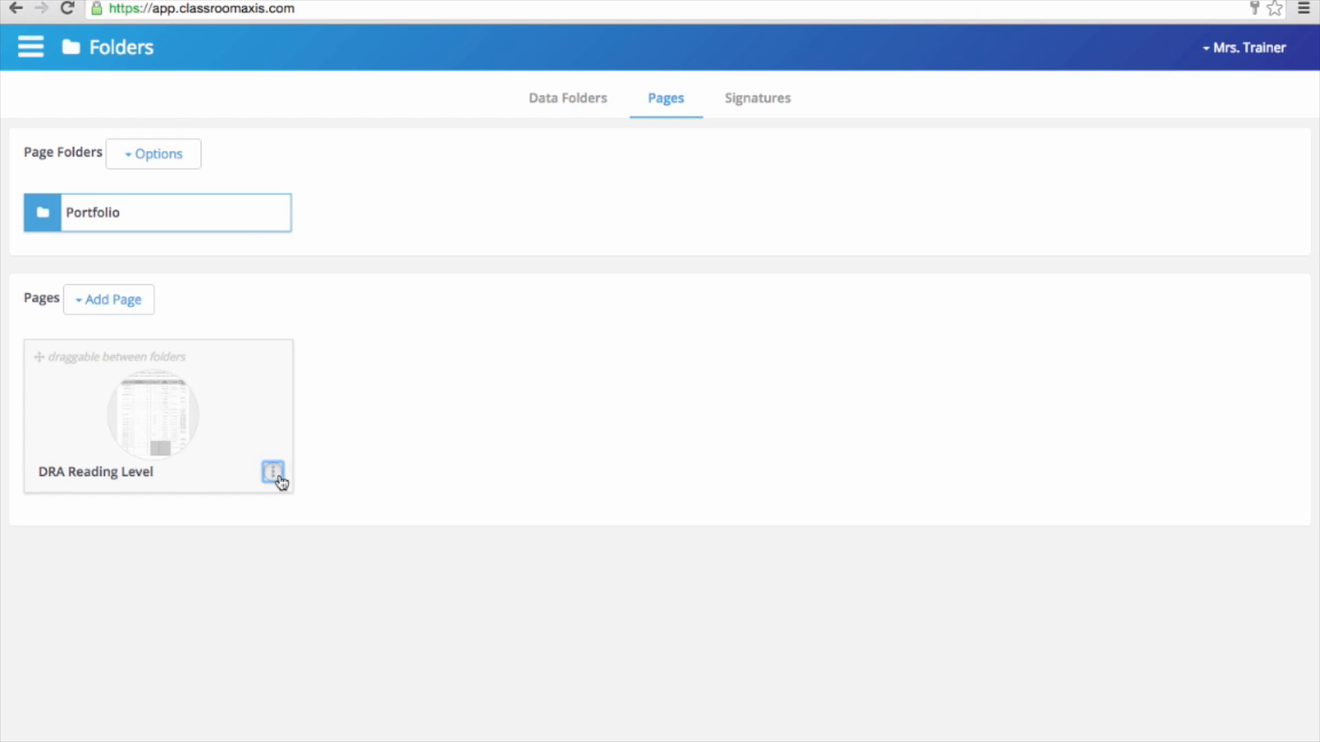
- Display the share link for the DRA Reading Level page and close the sharing dialog
click(274, 473)
click(207, 570)
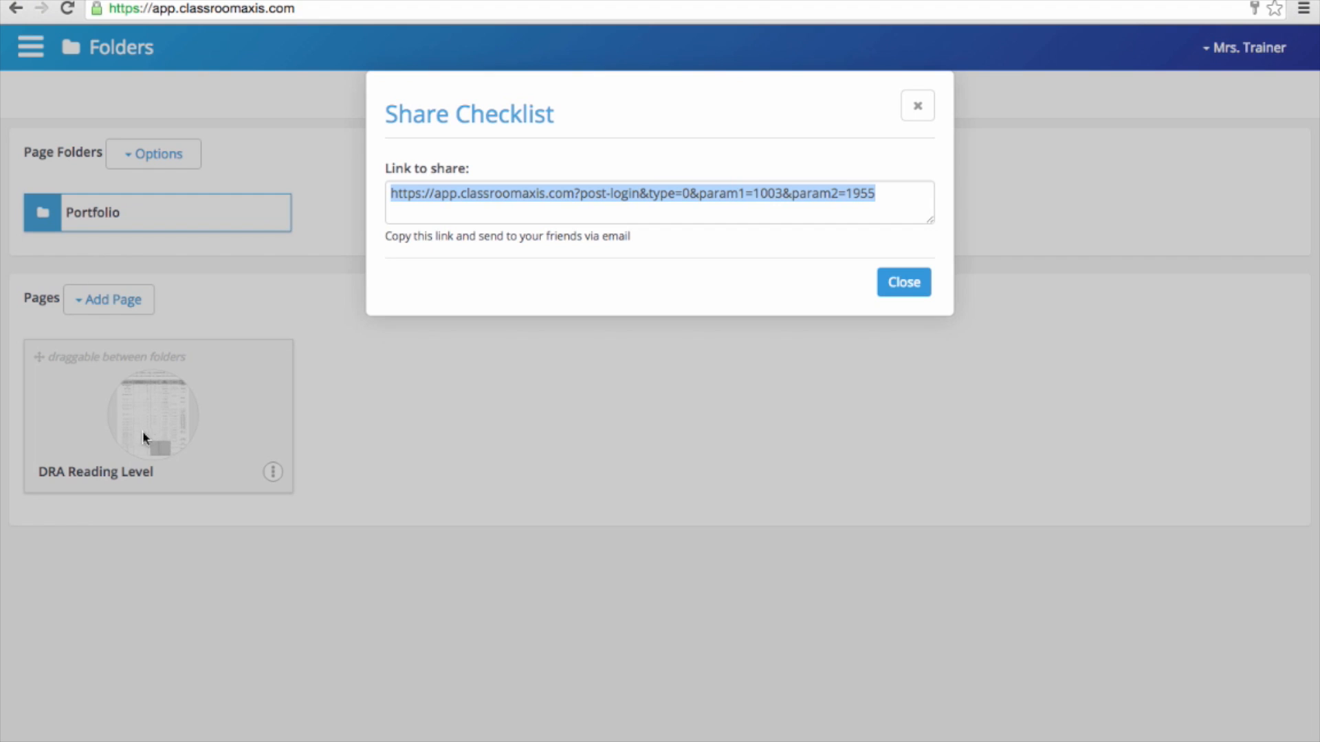
click(928, 115)
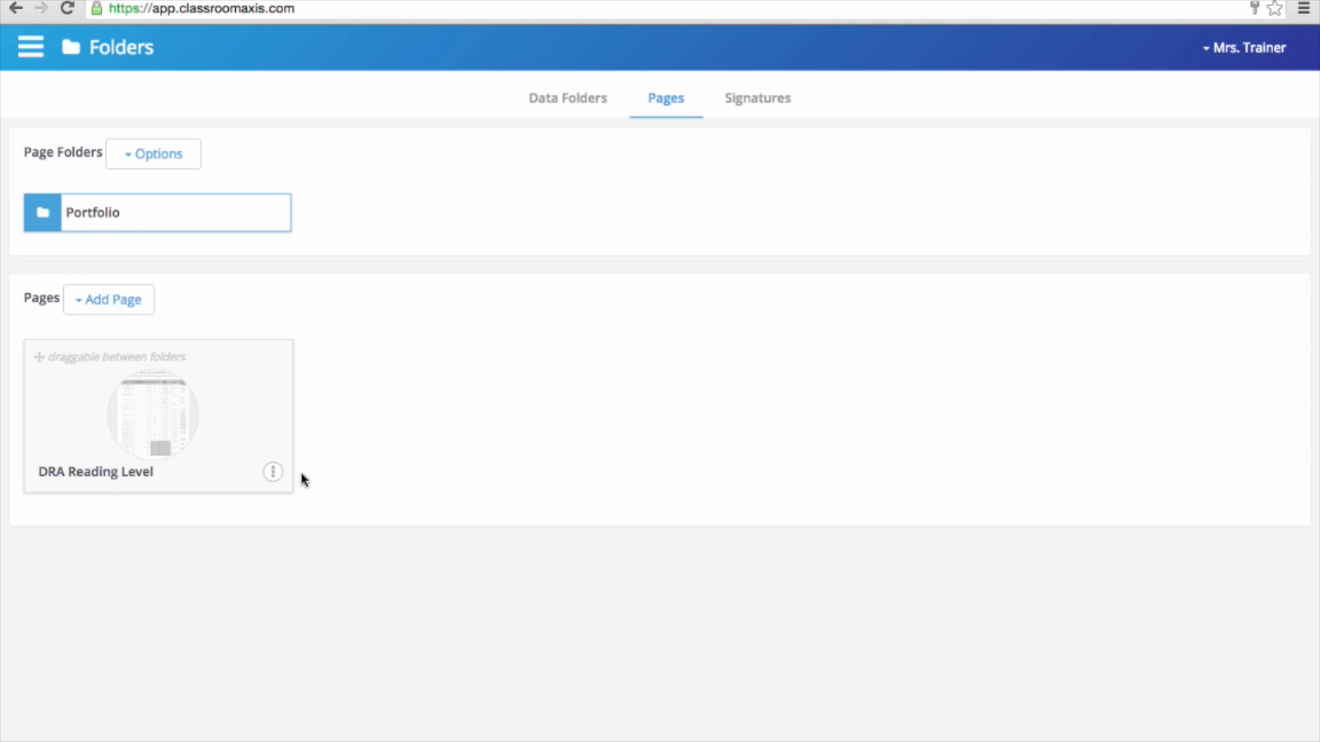
click(275, 473)
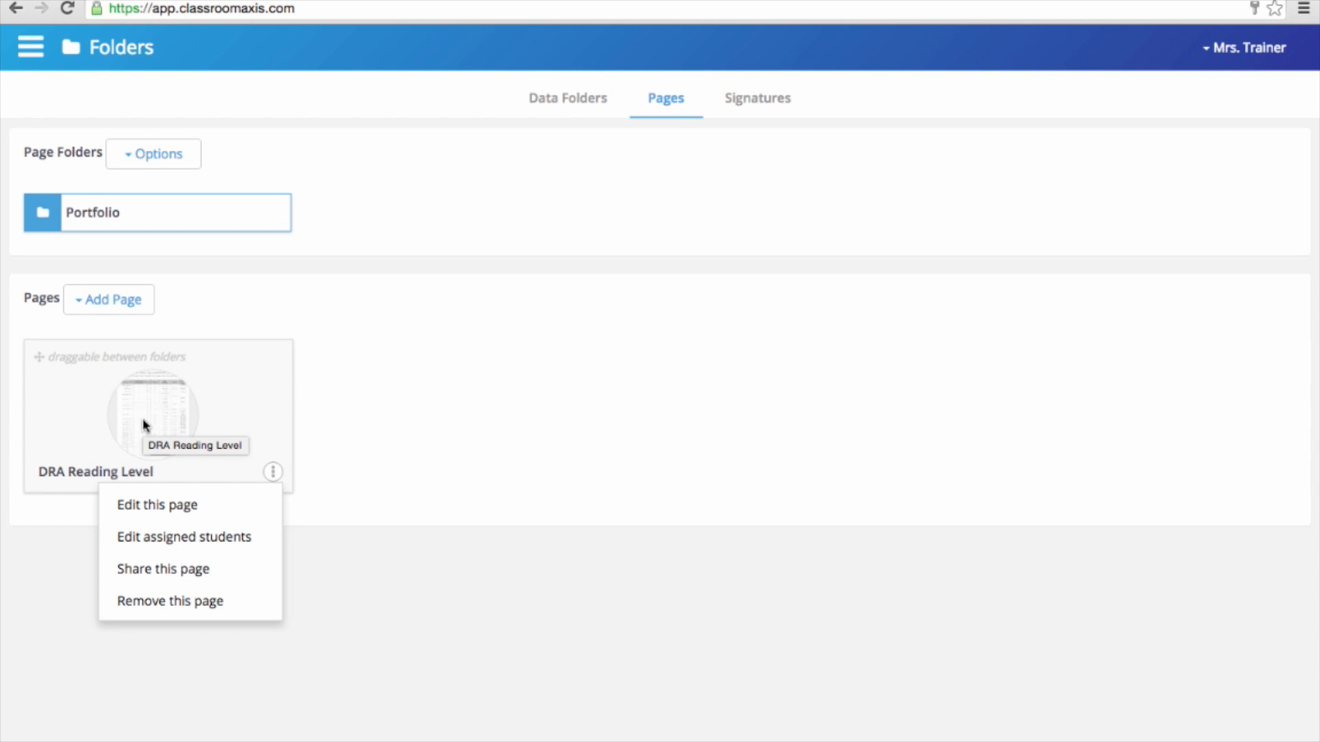
click(369, 427)
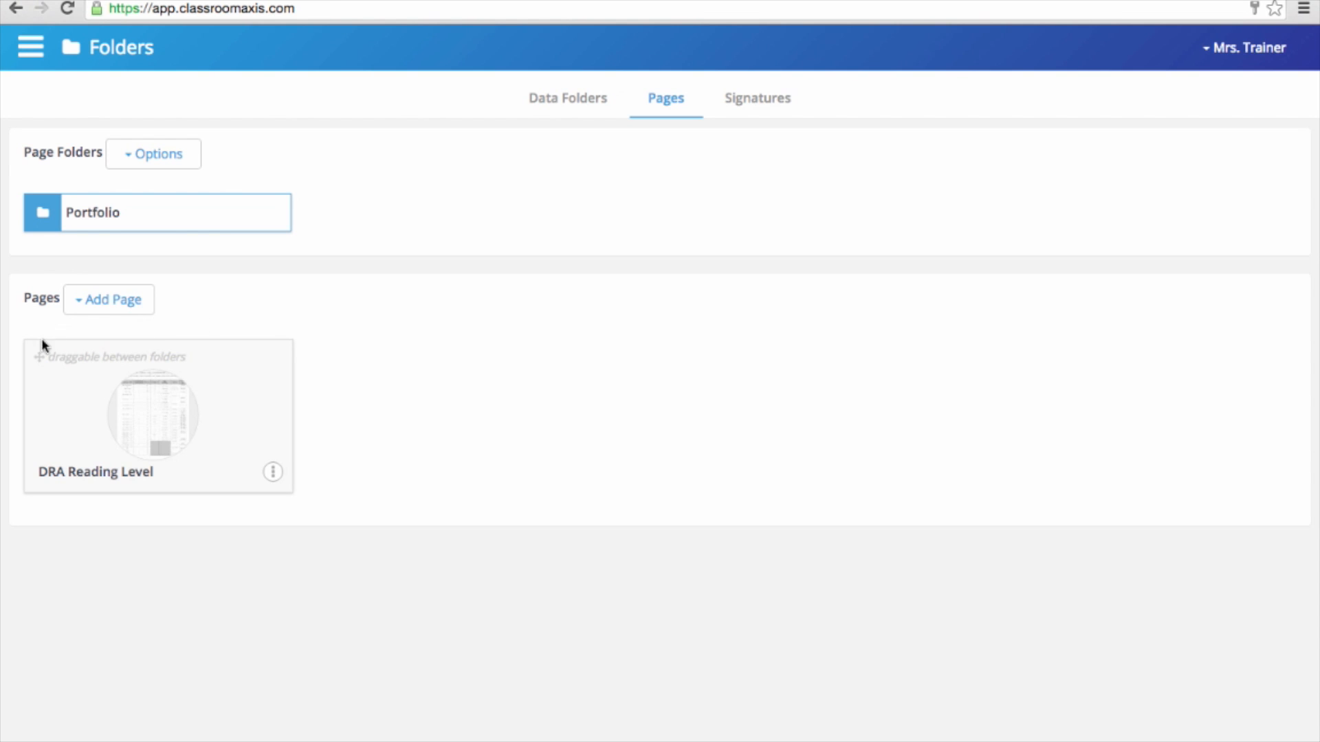
mouse_move(37, 356)
mouse_down()
mouse_move(492, 385)
mouse_move(365, 341)
mouse_move(598, 371)
mouse_move(59, 345)
mouse_move(35, 362)
mouse_up()
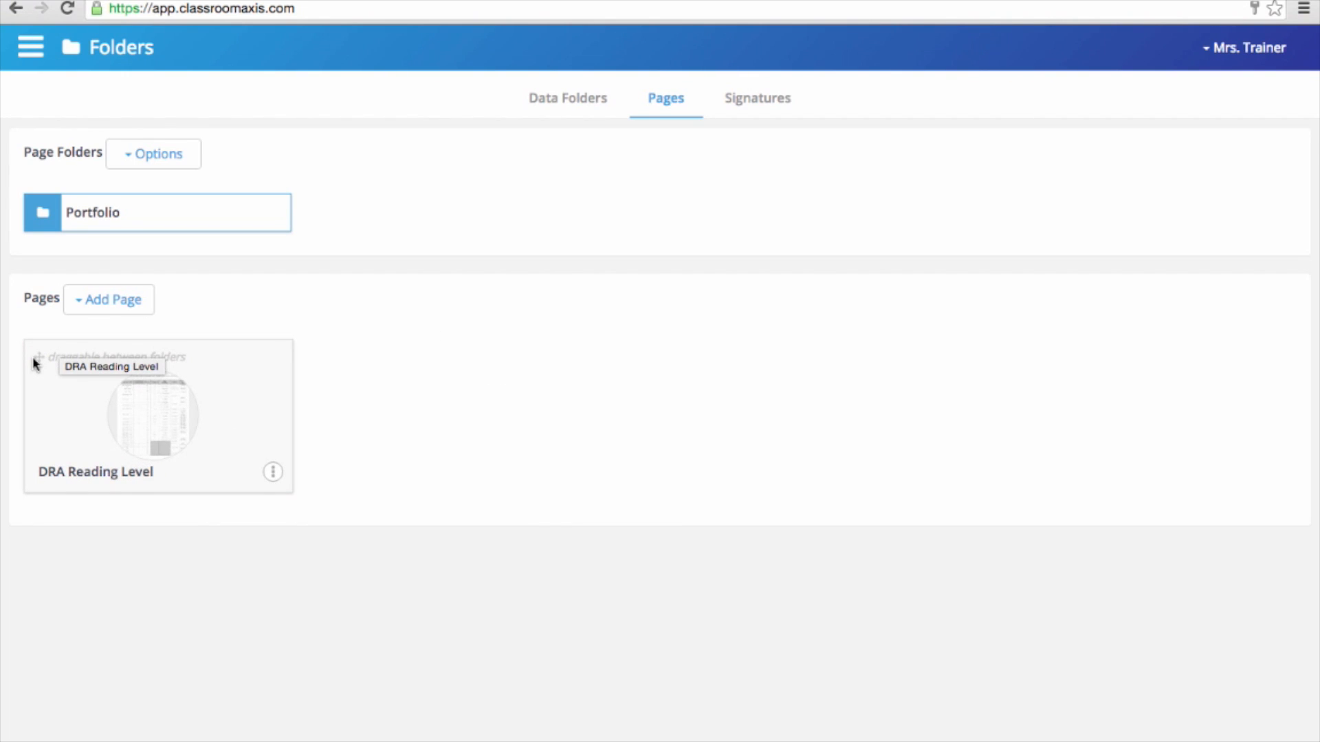
- Show the sharing link of the DRA Reading Level page again, and close it
click(273, 472)
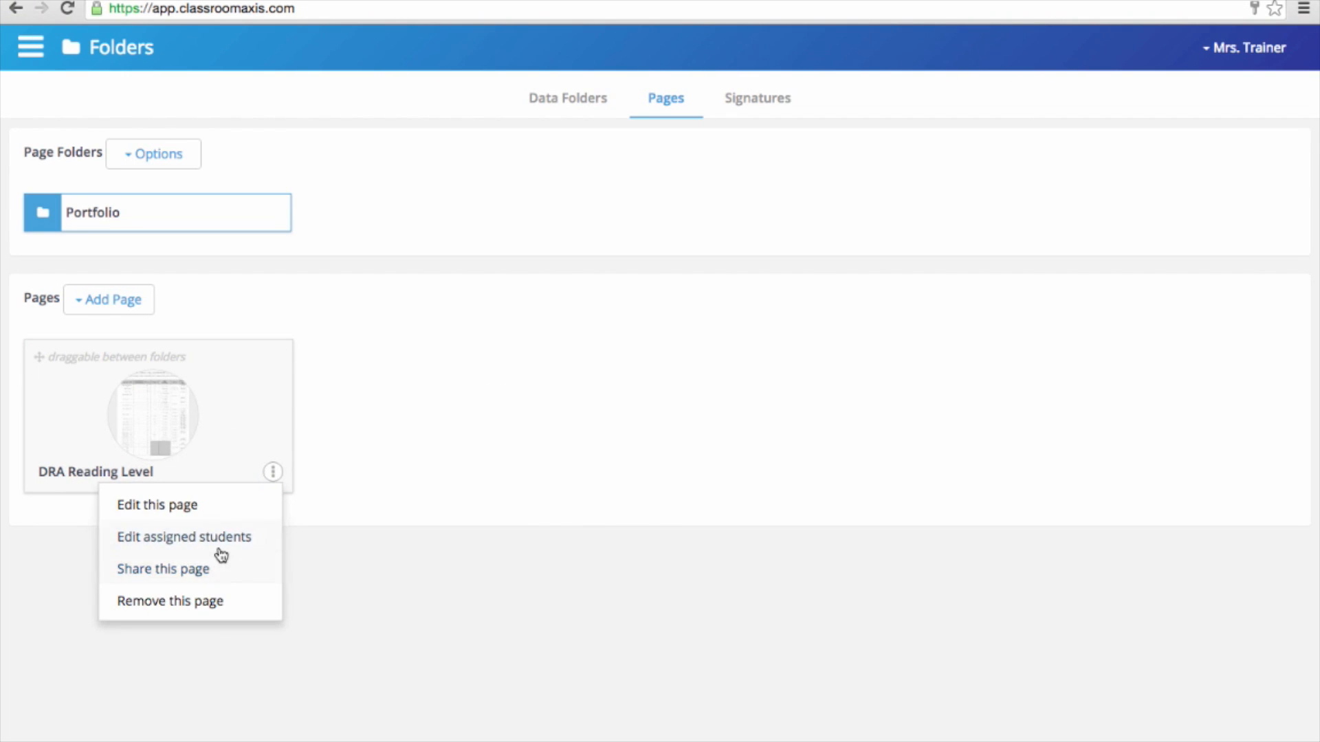
click(202, 574)
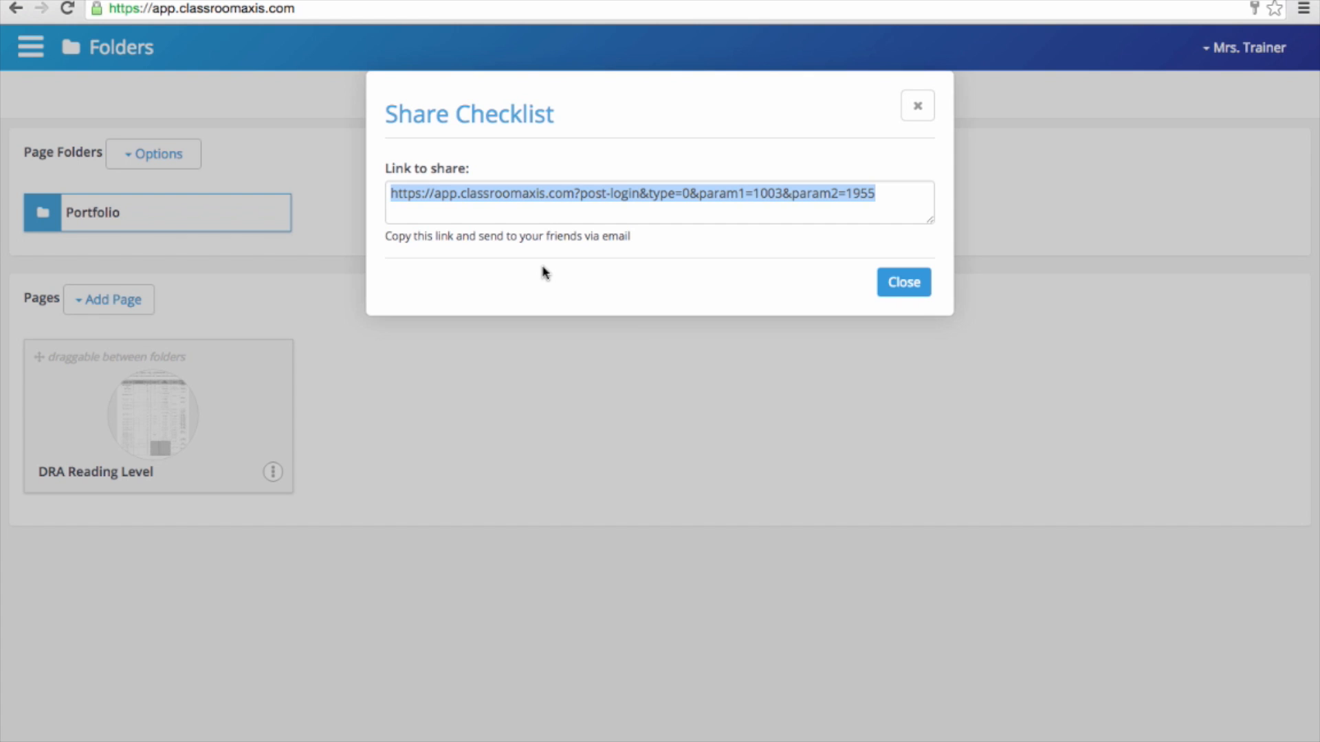
click(904, 283)
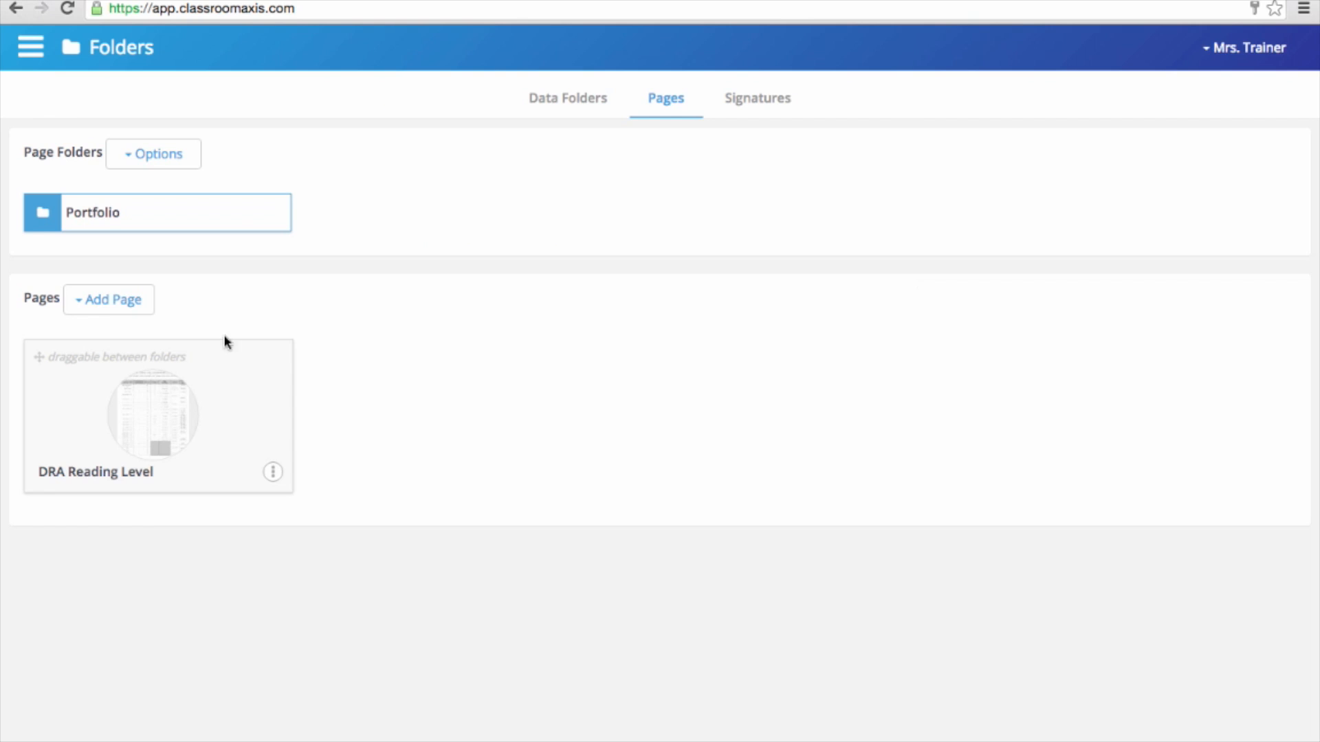
click(273, 472)
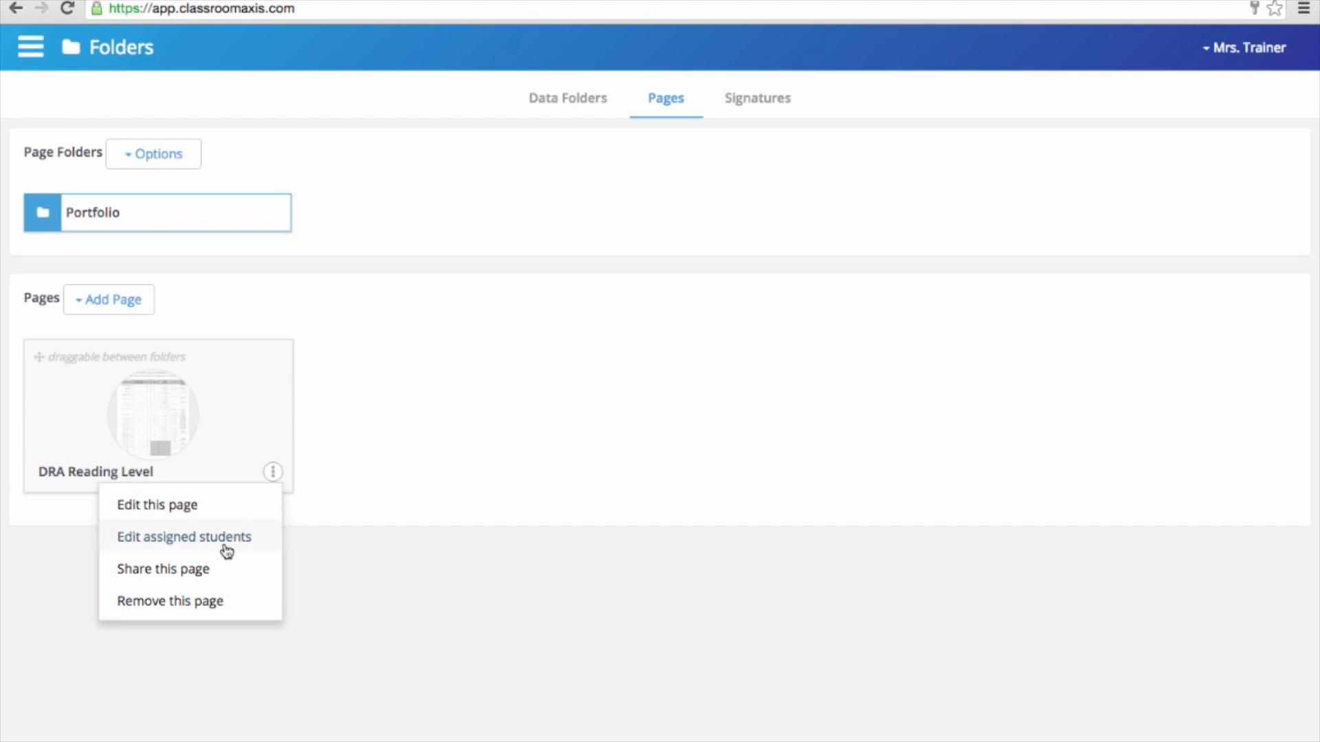
click(457, 382)
- Return to the data folders and open the yellow student folder at its DRA Reading Level page
click(570, 100)
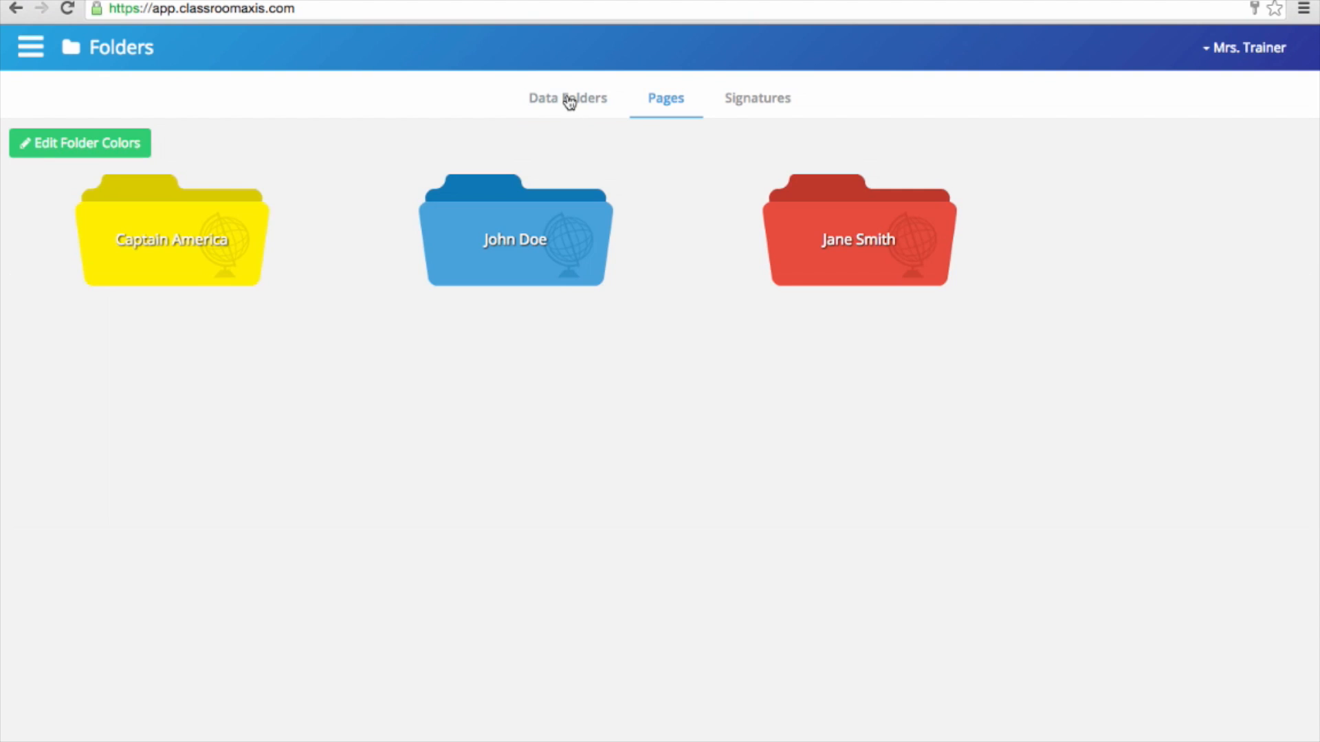
click(194, 265)
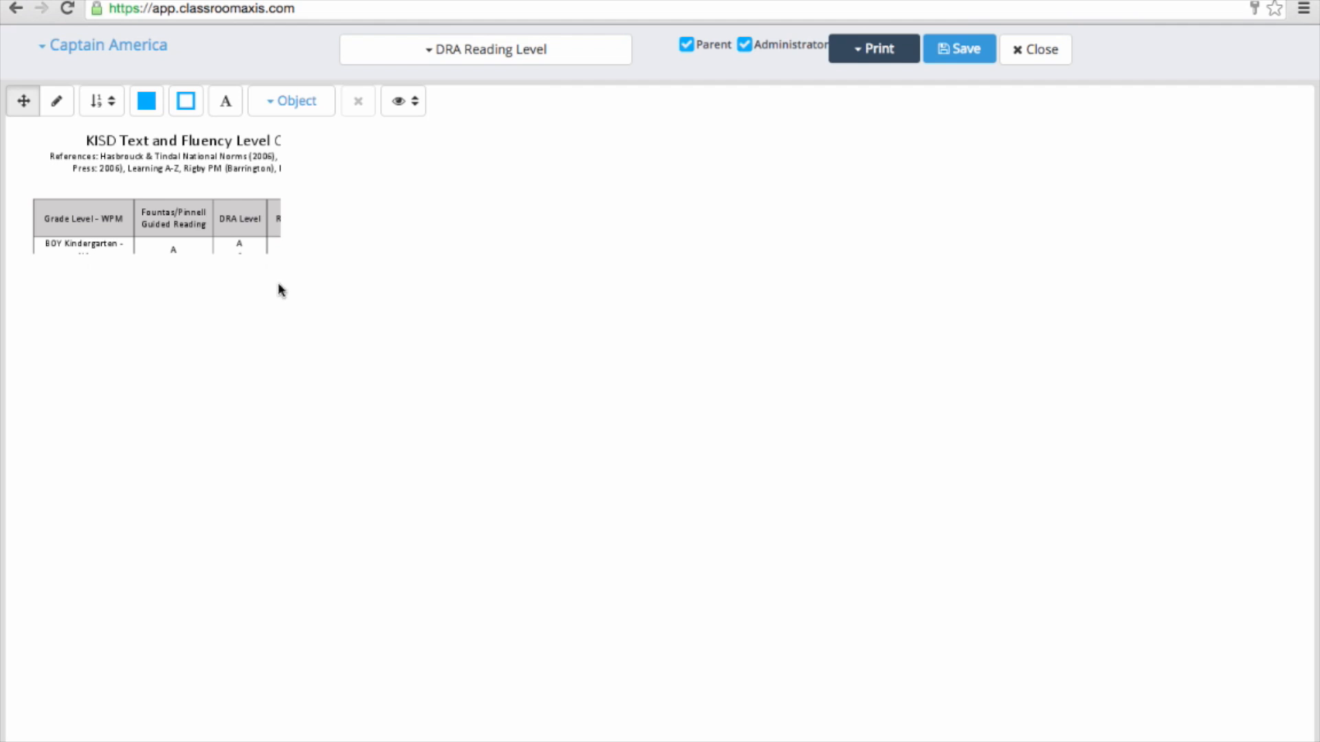
click(1017, 58)
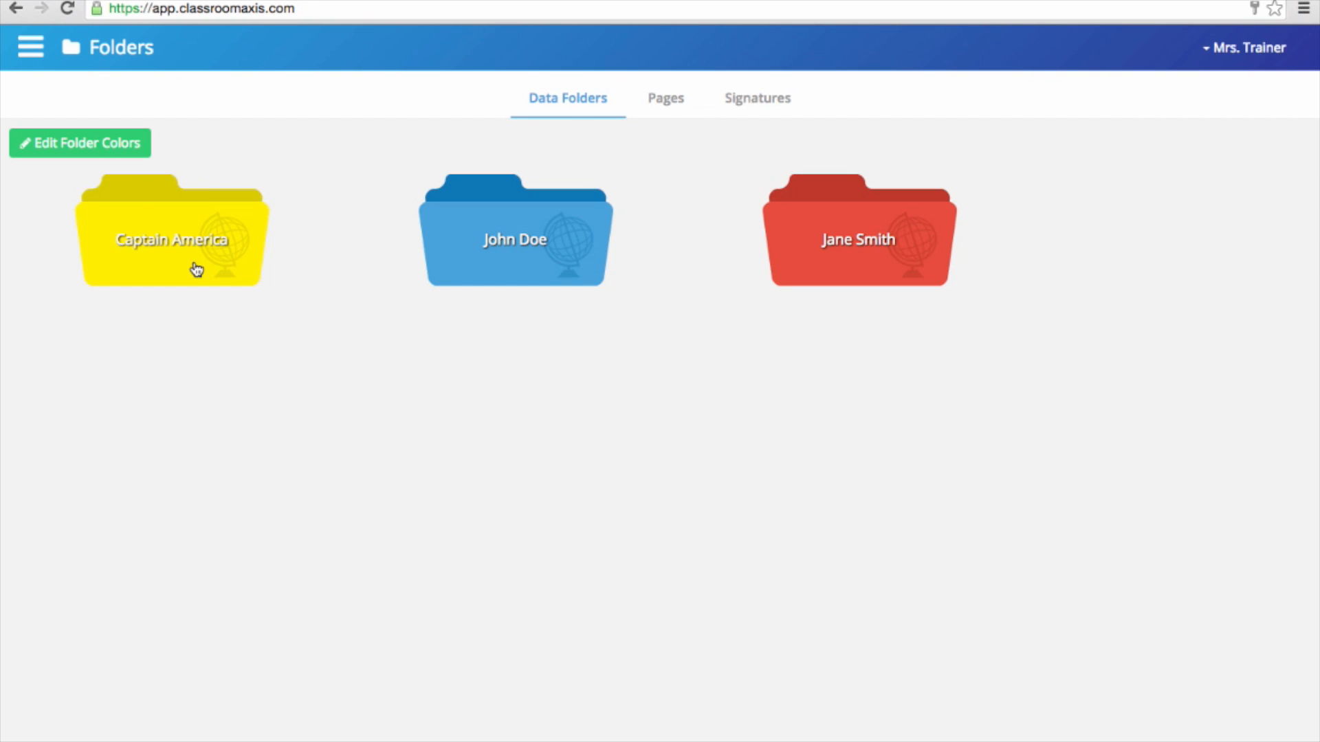
click(197, 269)
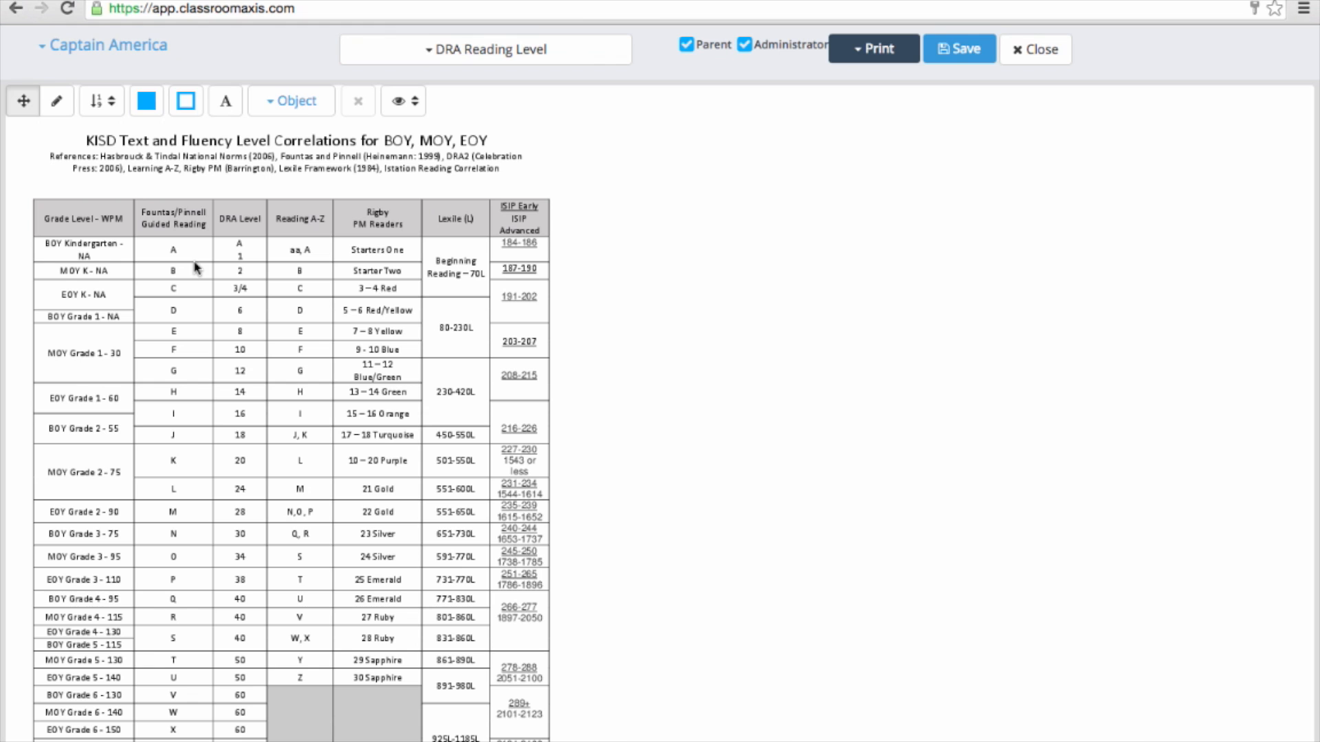
- Set up the drawing pencil for highlighting by adjusting the opacity, checking the line thickness and choosing yellow as the color
click(419, 107)
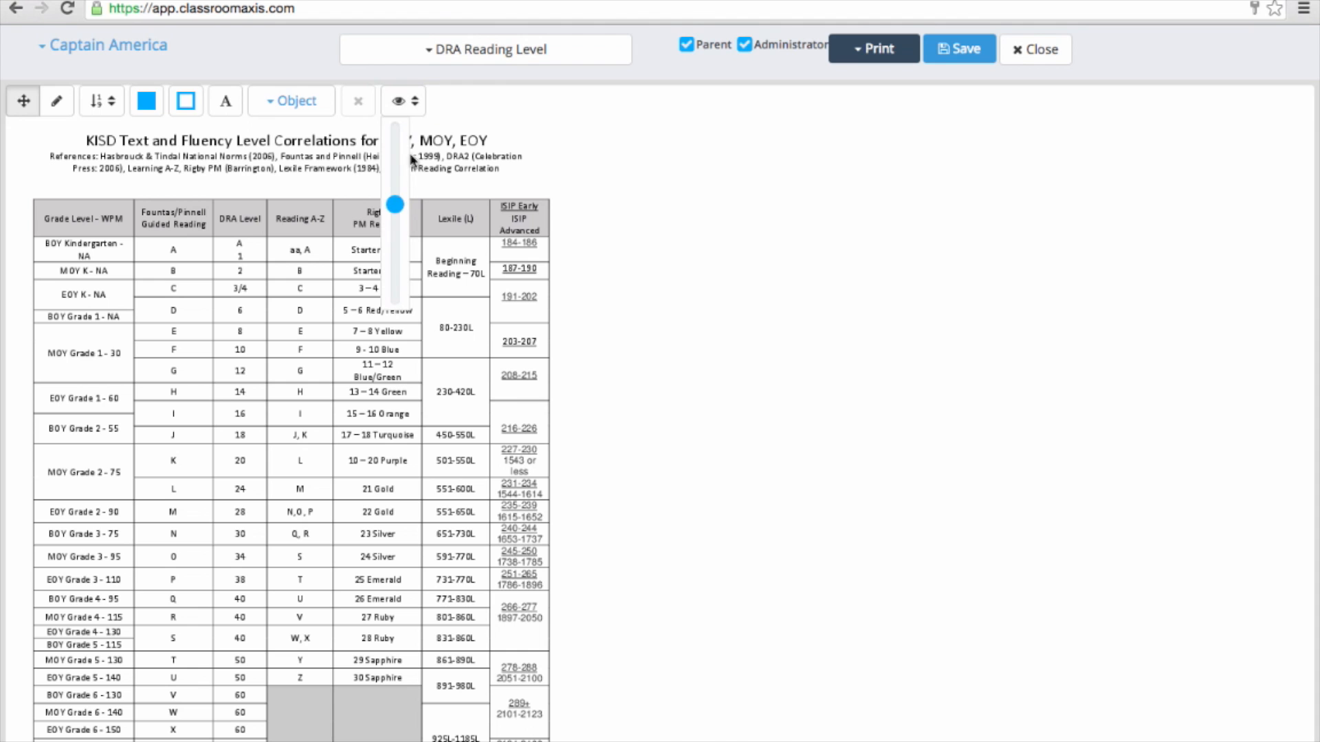
mouse_move(396, 206)
mouse_down()
mouse_move(398, 220)
mouse_move(393, 150)
mouse_move(399, 199)
mouse_up()
click(59, 103)
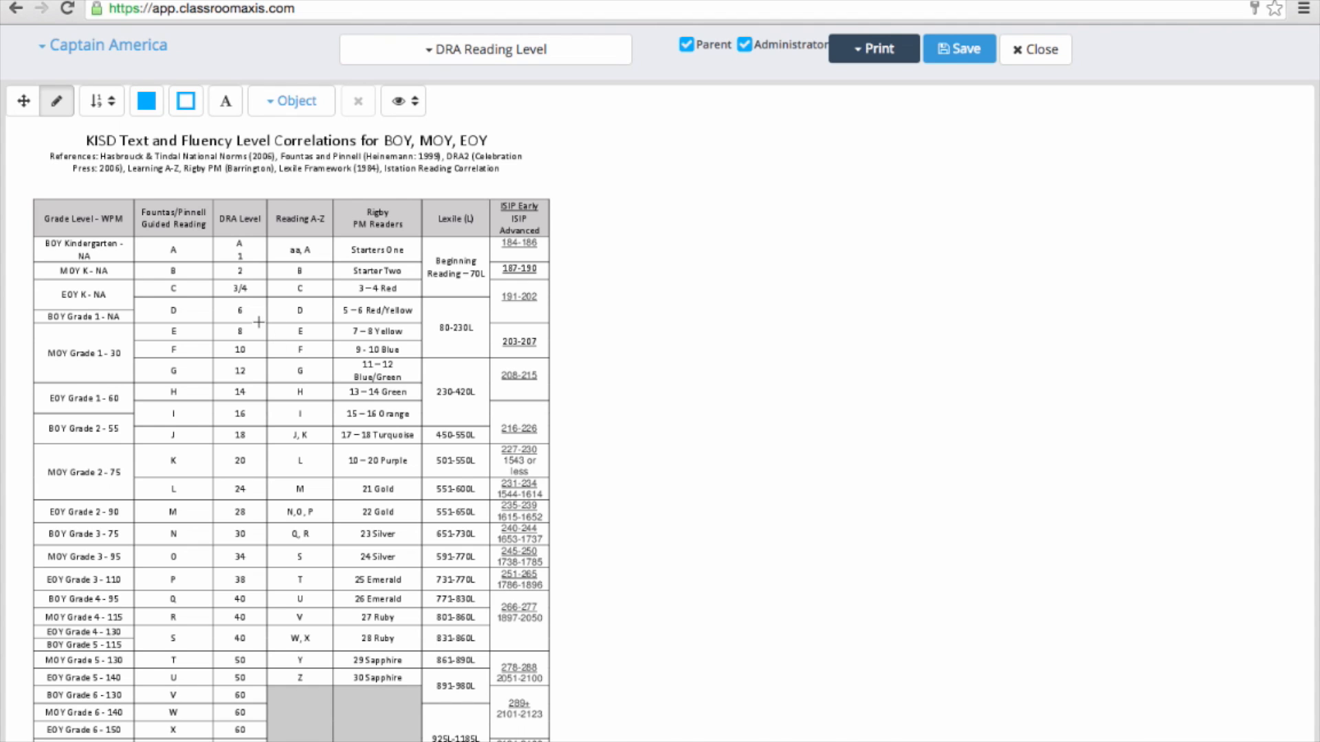
click(102, 101)
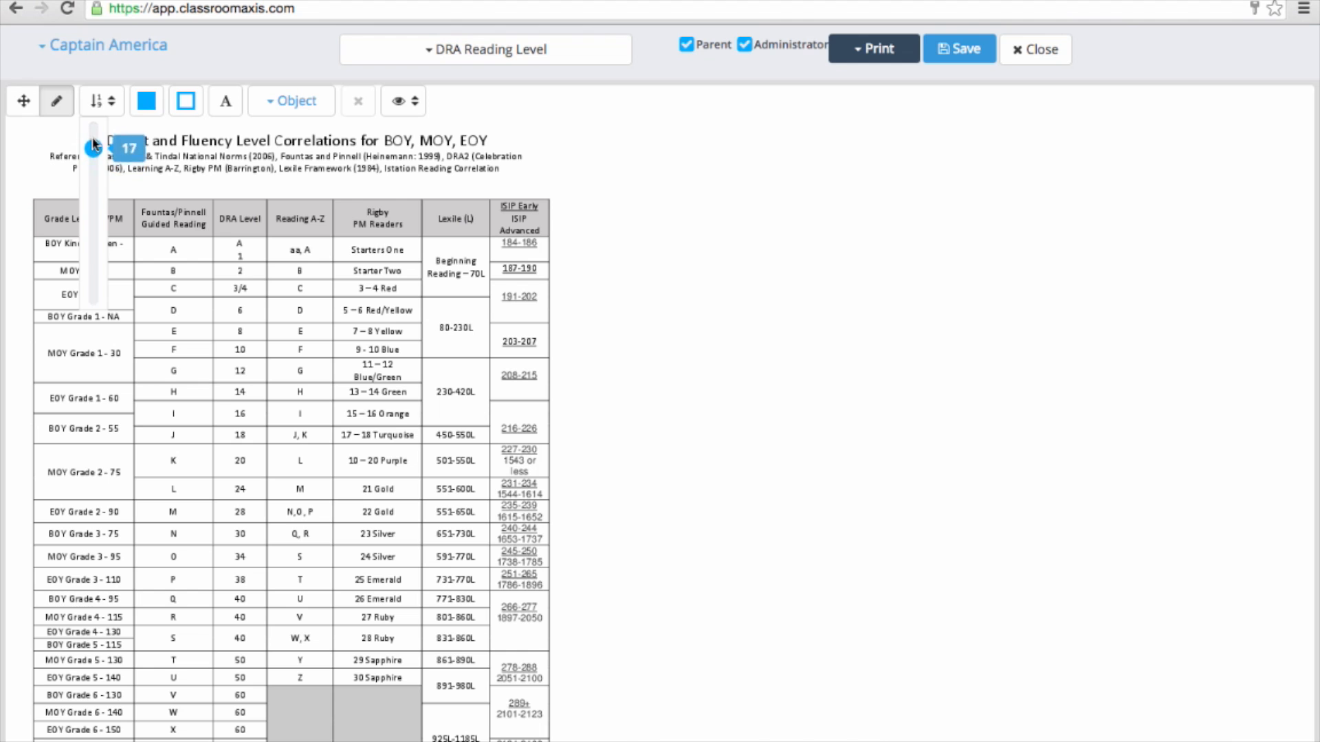
click(148, 112)
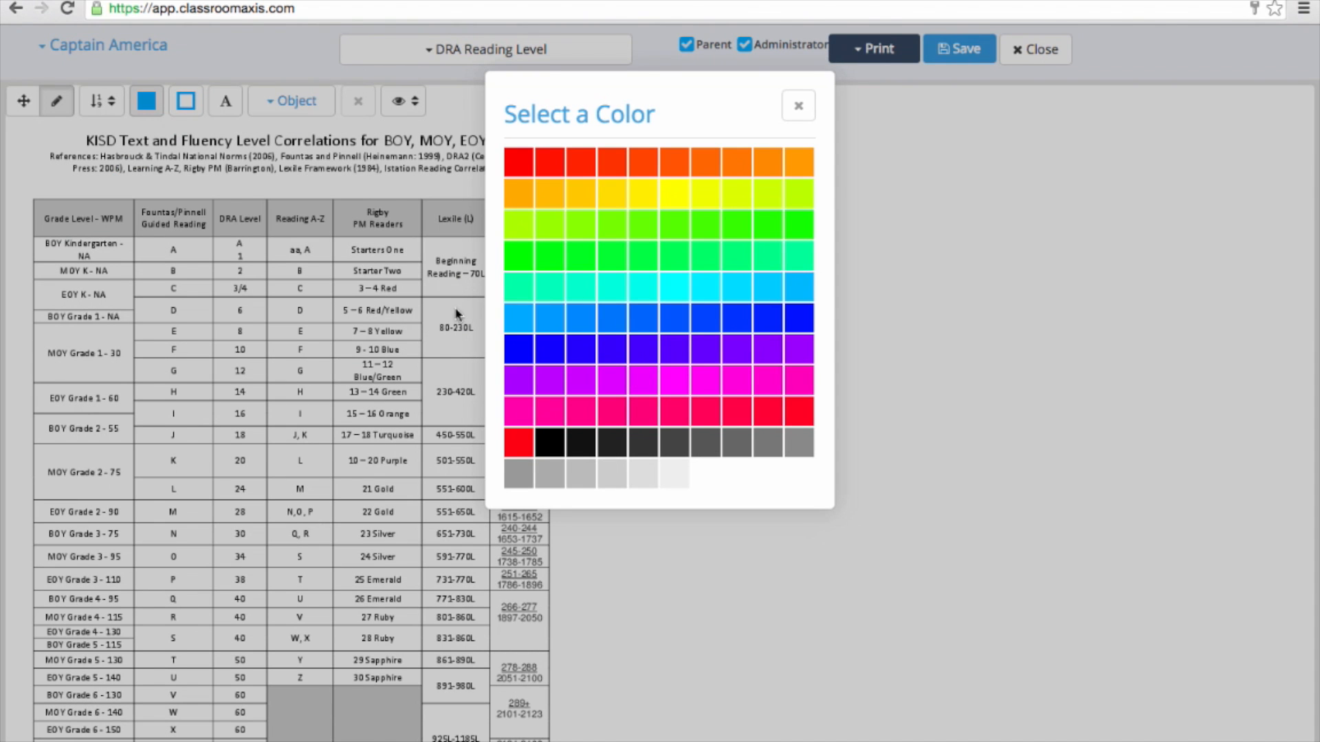
click(681, 196)
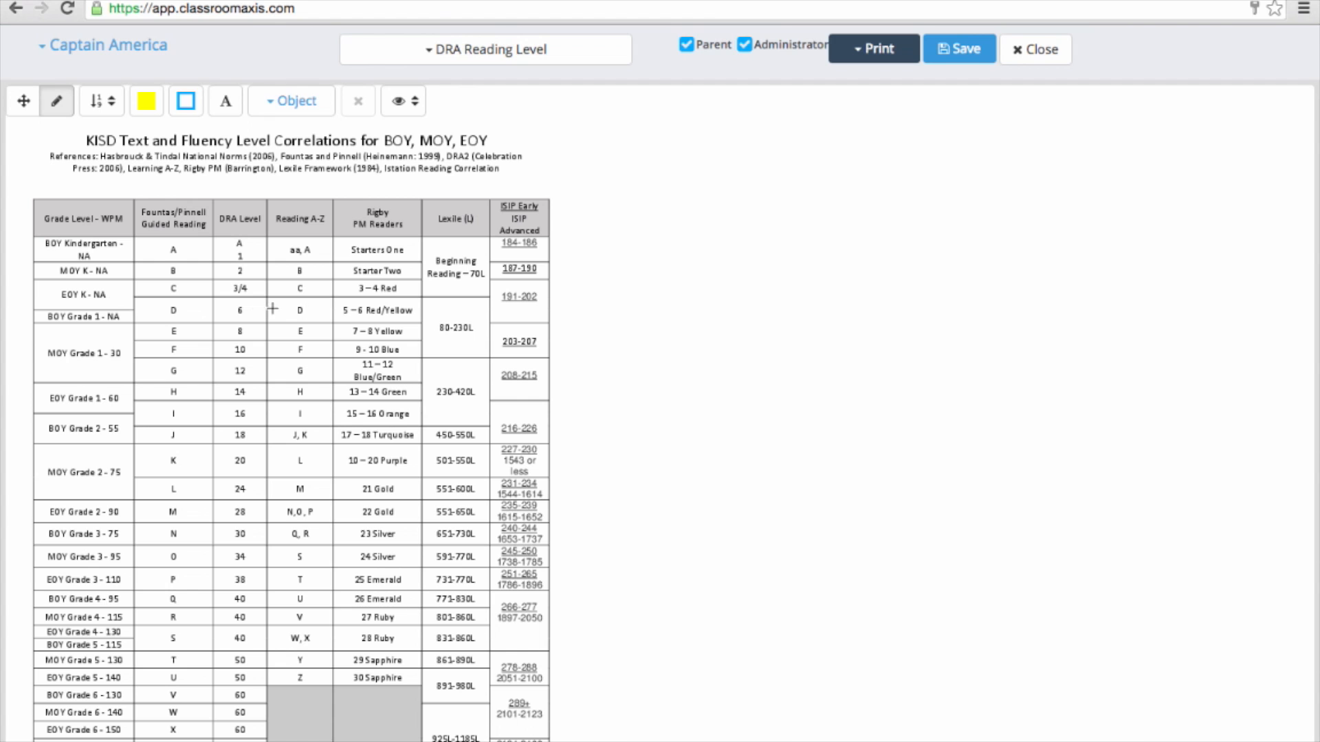
- Draw a yellow highlight across the guided reading level D row, and delete that stroke
mouse_move(139, 308)
mouse_down()
mouse_move(388, 309)
mouse_move(137, 320)
mouse_move(287, 300)
mouse_move(417, 314)
mouse_move(383, 314)
mouse_up()
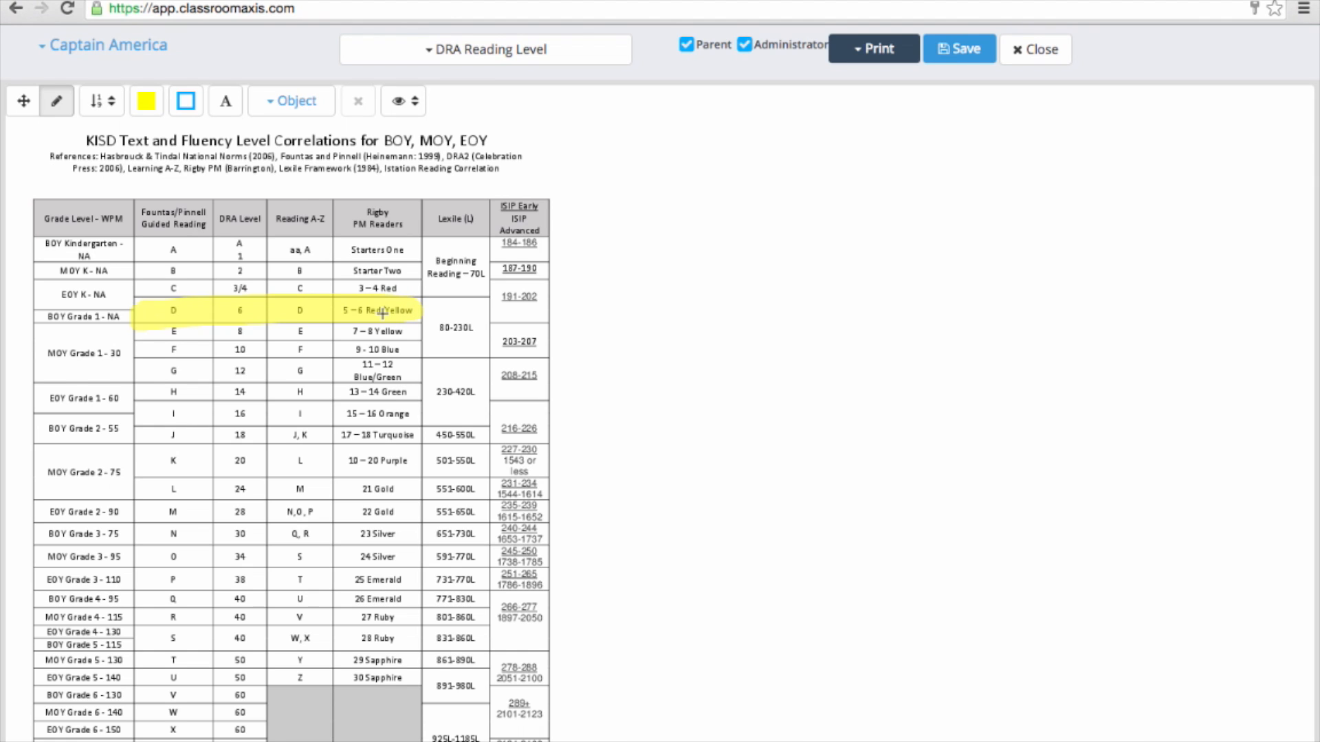
click(23, 102)
click(210, 319)
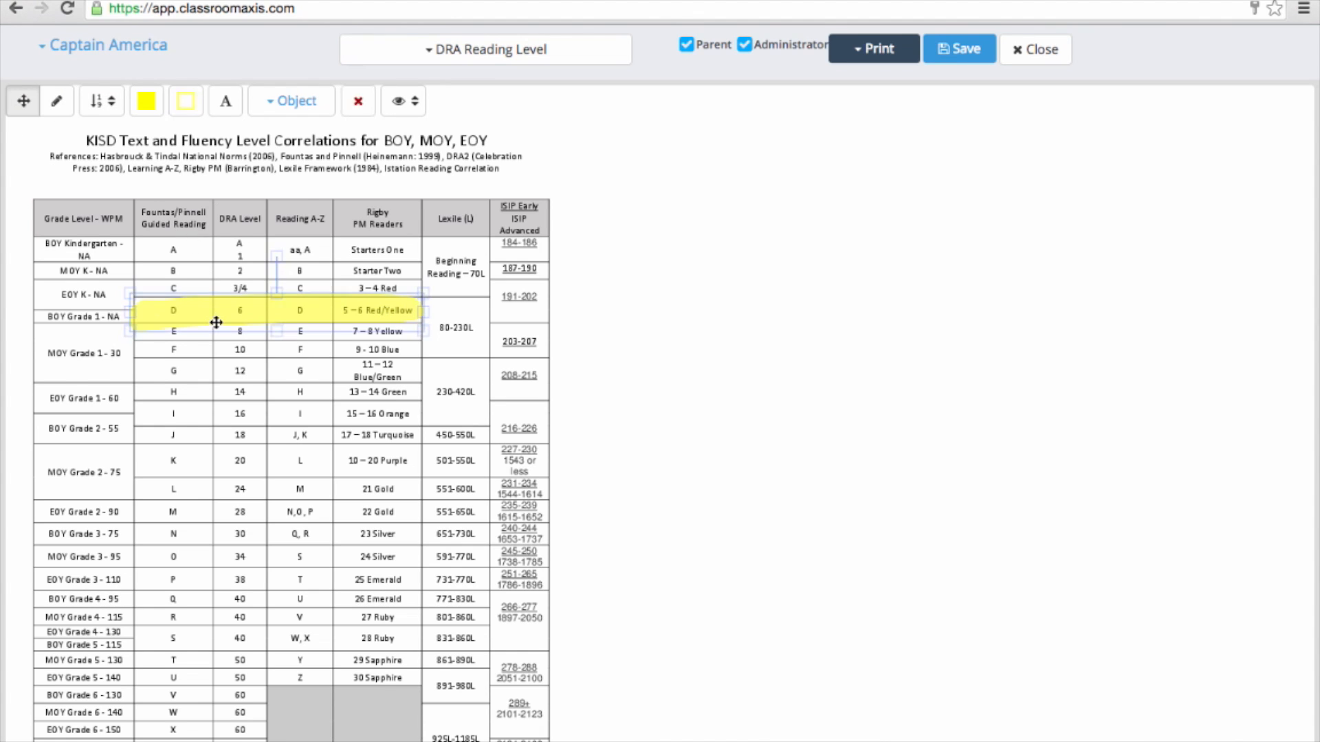
click(357, 103)
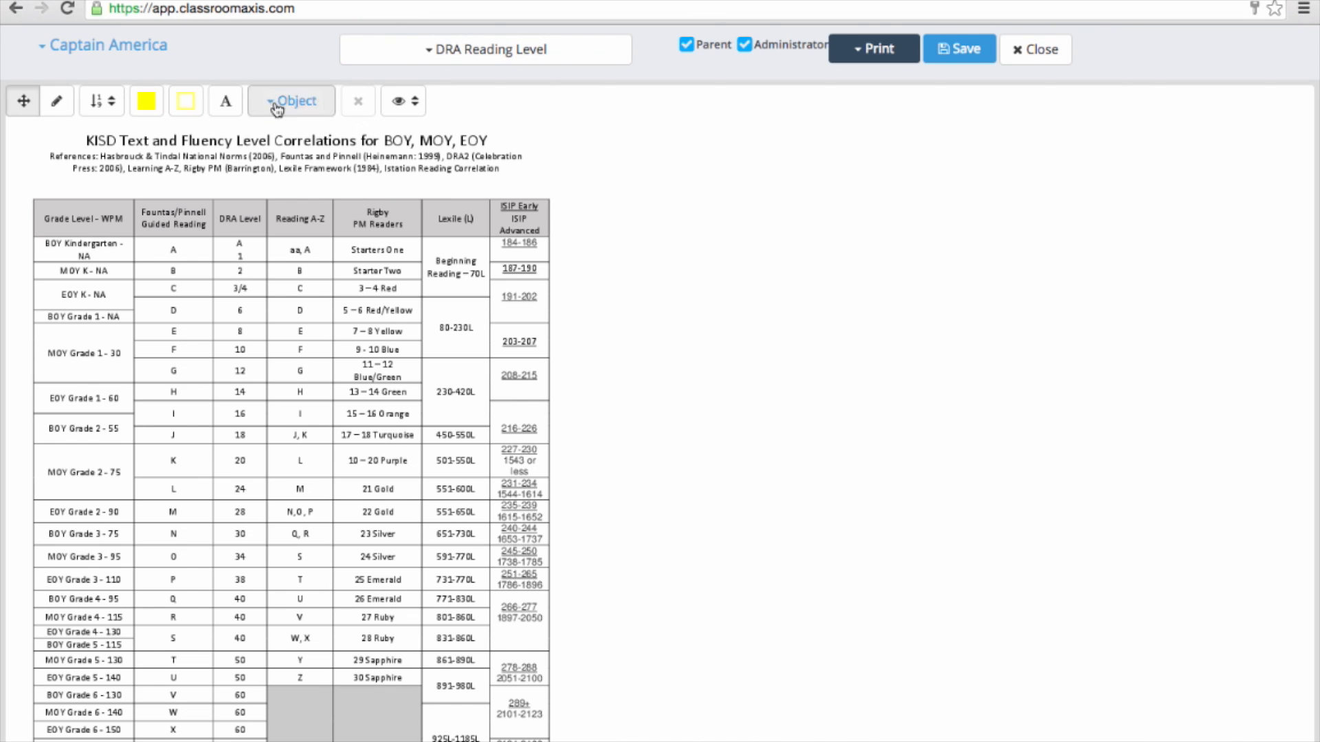
- Highlight the level D row freehand in yellow, from the Fountas/Pinnell column through the Rigby PM Readers column
click(57, 102)
mouse_move(141, 324)
mouse_down()
mouse_move(411, 302)
mouse_move(154, 309)
mouse_move(310, 300)
mouse_move(277, 317)
mouse_move(159, 314)
mouse_move(389, 303)
mouse_move(418, 314)
mouse_up()
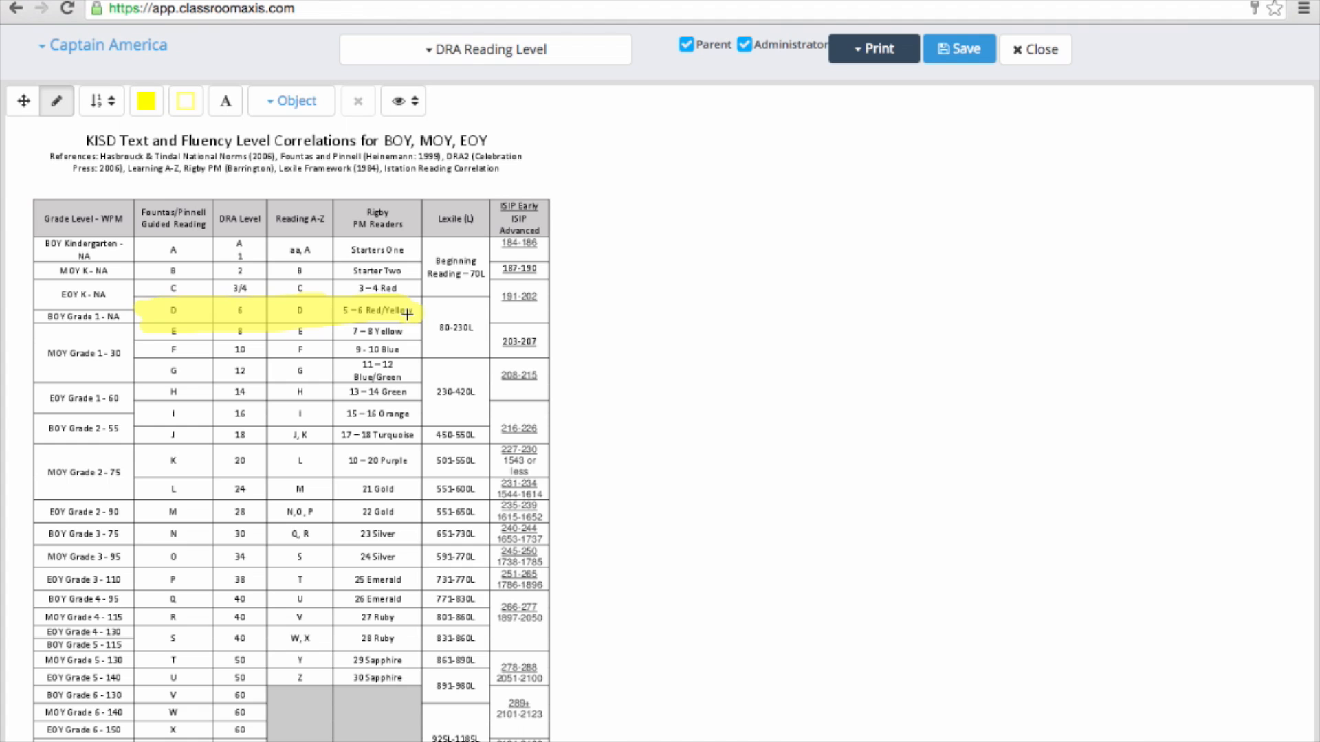
- Add the text label 8/25/16 and place it just outside the table beside the highlighted level D row
click(234, 104)
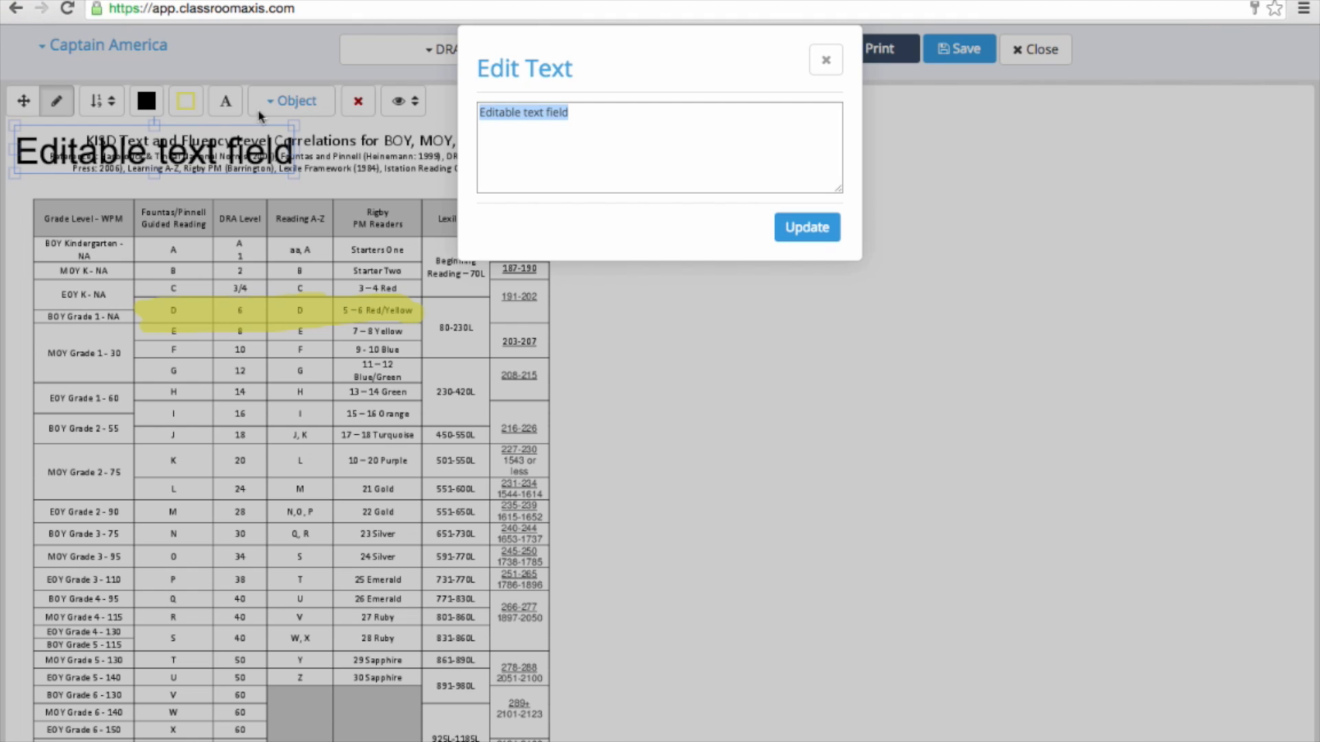
drag(581, 124, 457, 113)
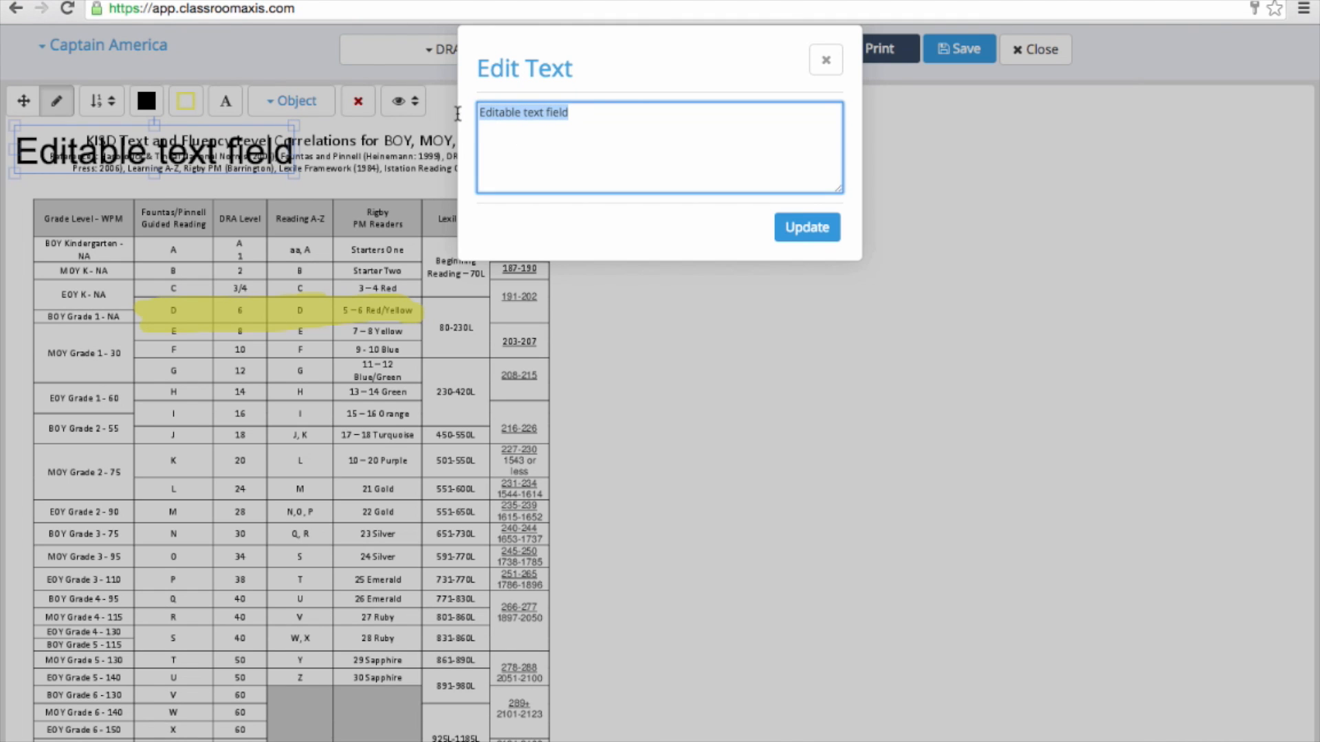
text(8)
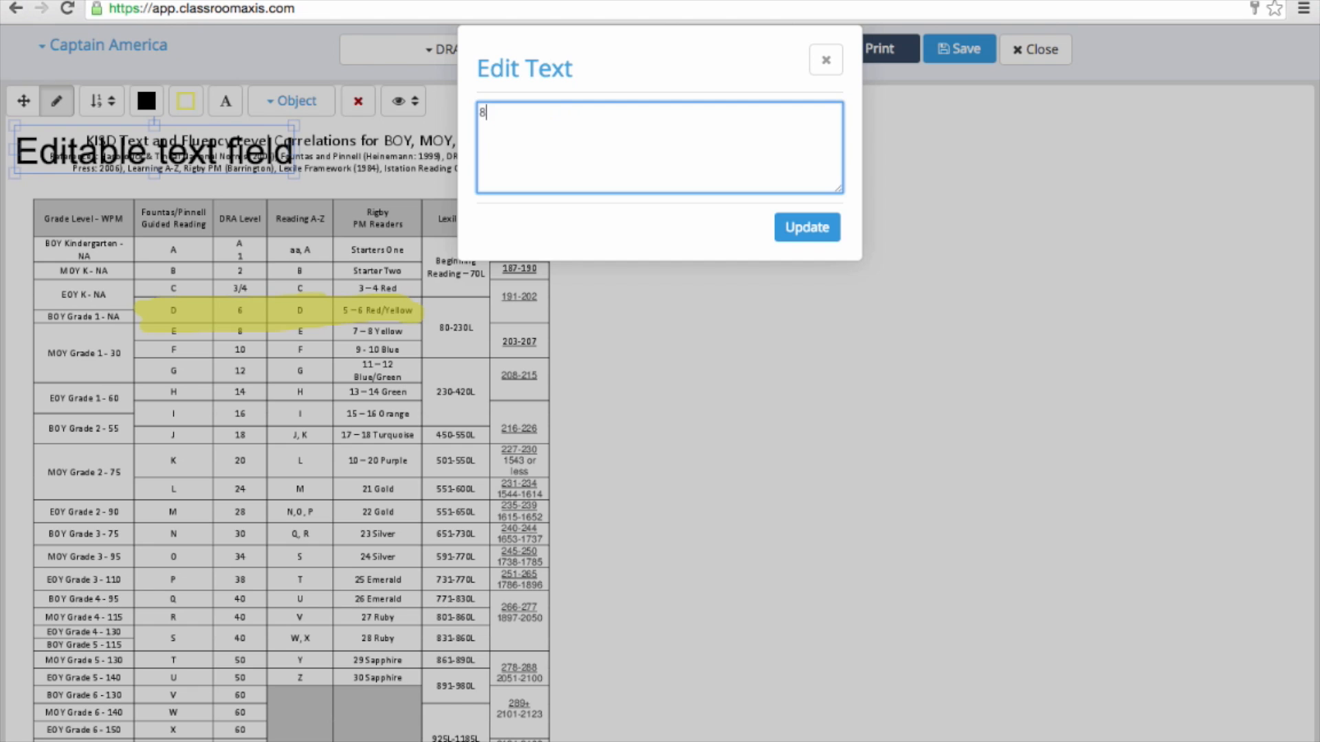
text(/25/16)
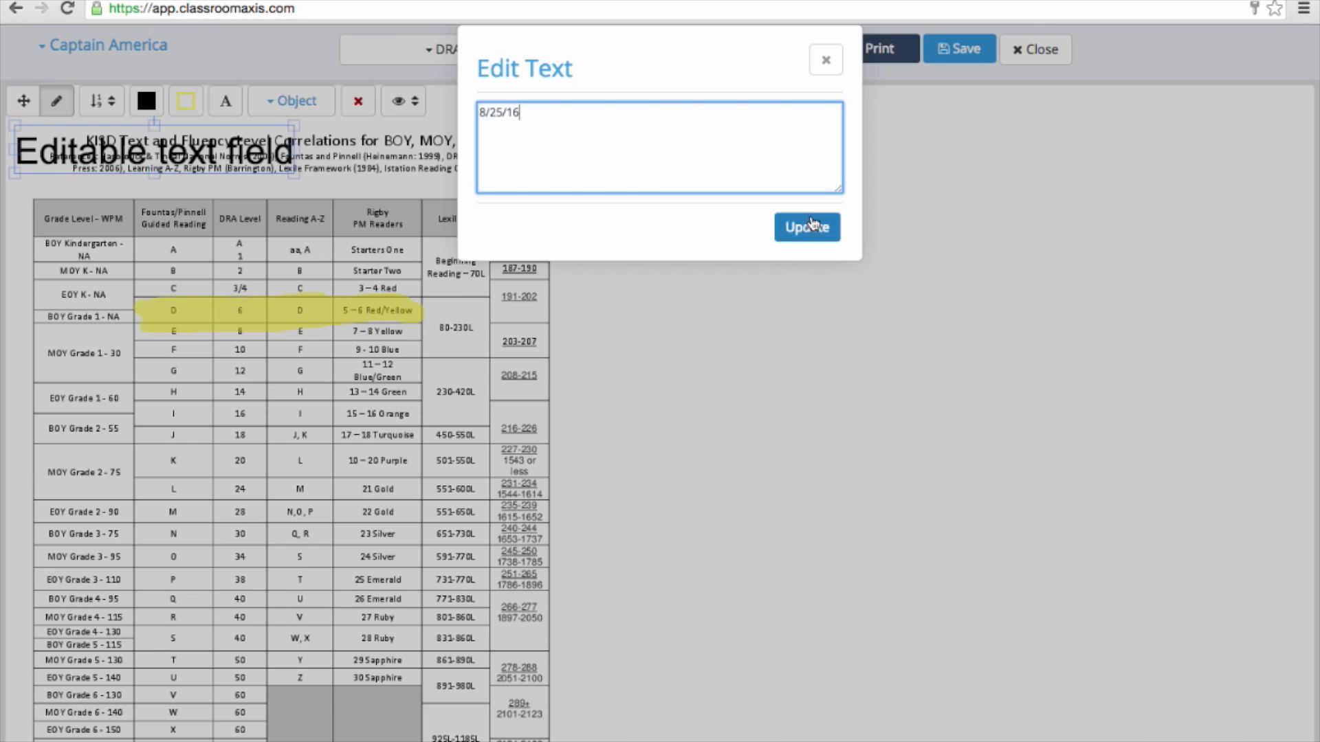
click(810, 226)
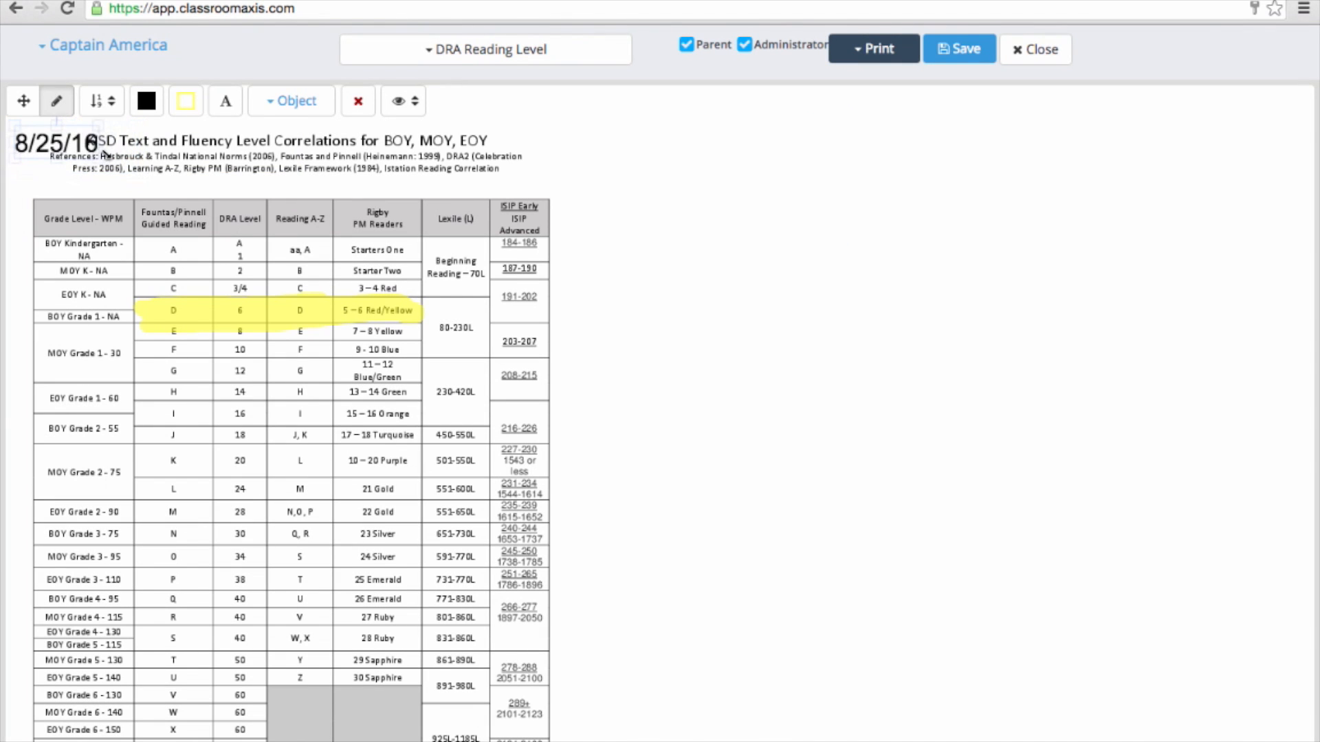
drag(58, 143, 583, 311)
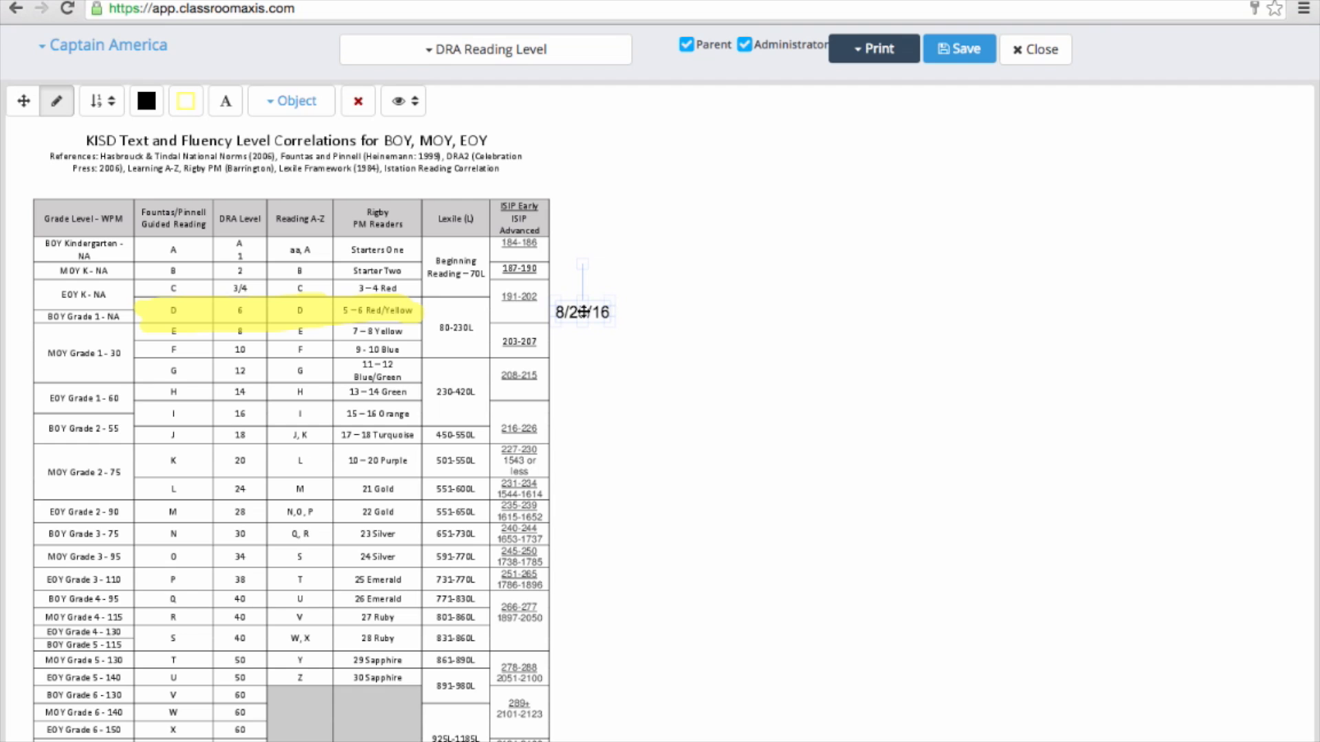
click(611, 363)
- Save the annotated DRA Reading Level page and close the student folder, agreeing to save changes
click(965, 52)
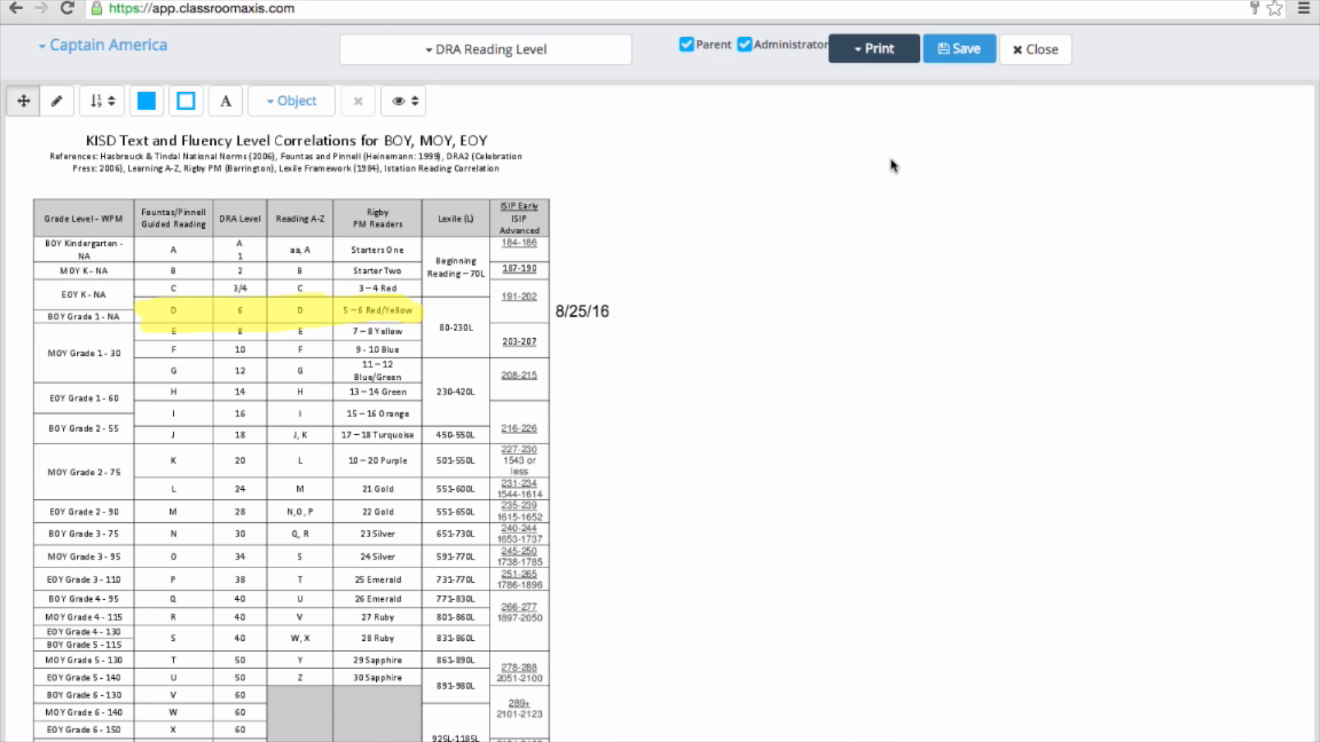
click(1022, 51)
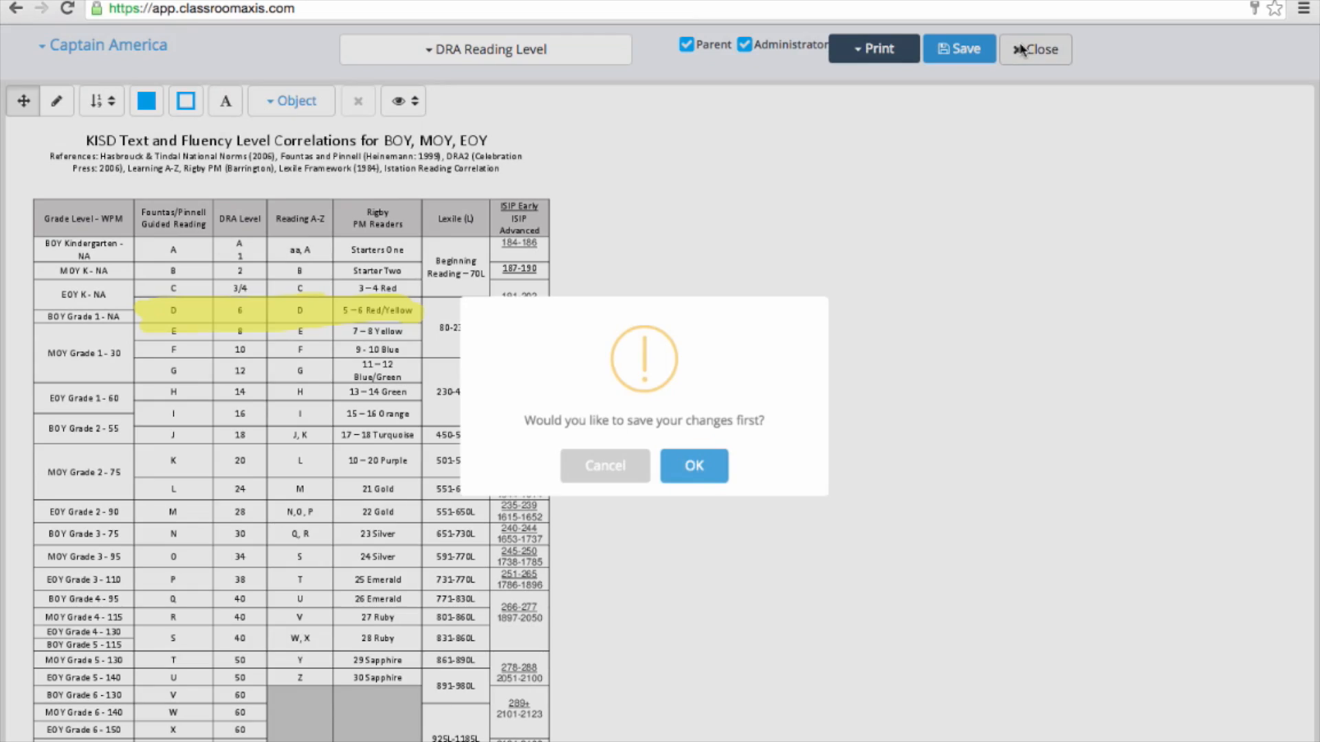
click(694, 476)
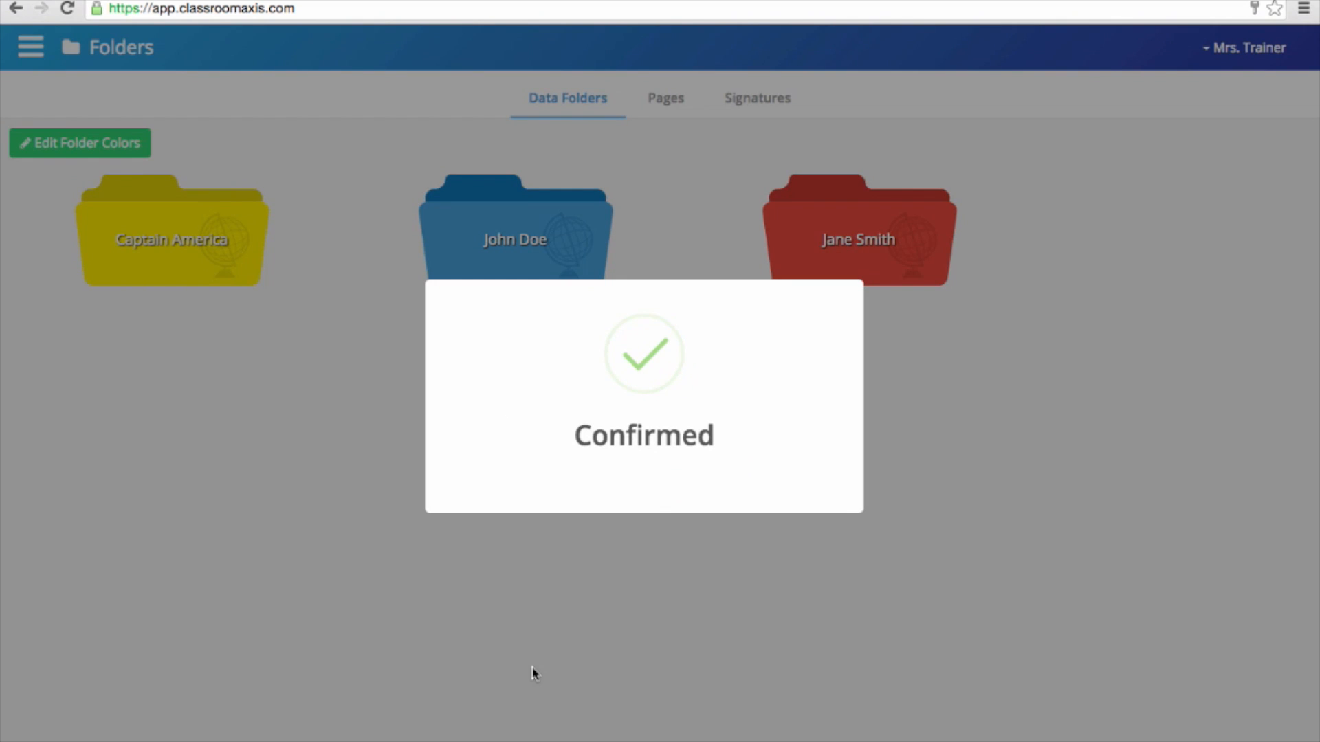
- Create a new checklist page titled "Sight Words 1st 6 Weeks"
click(666, 100)
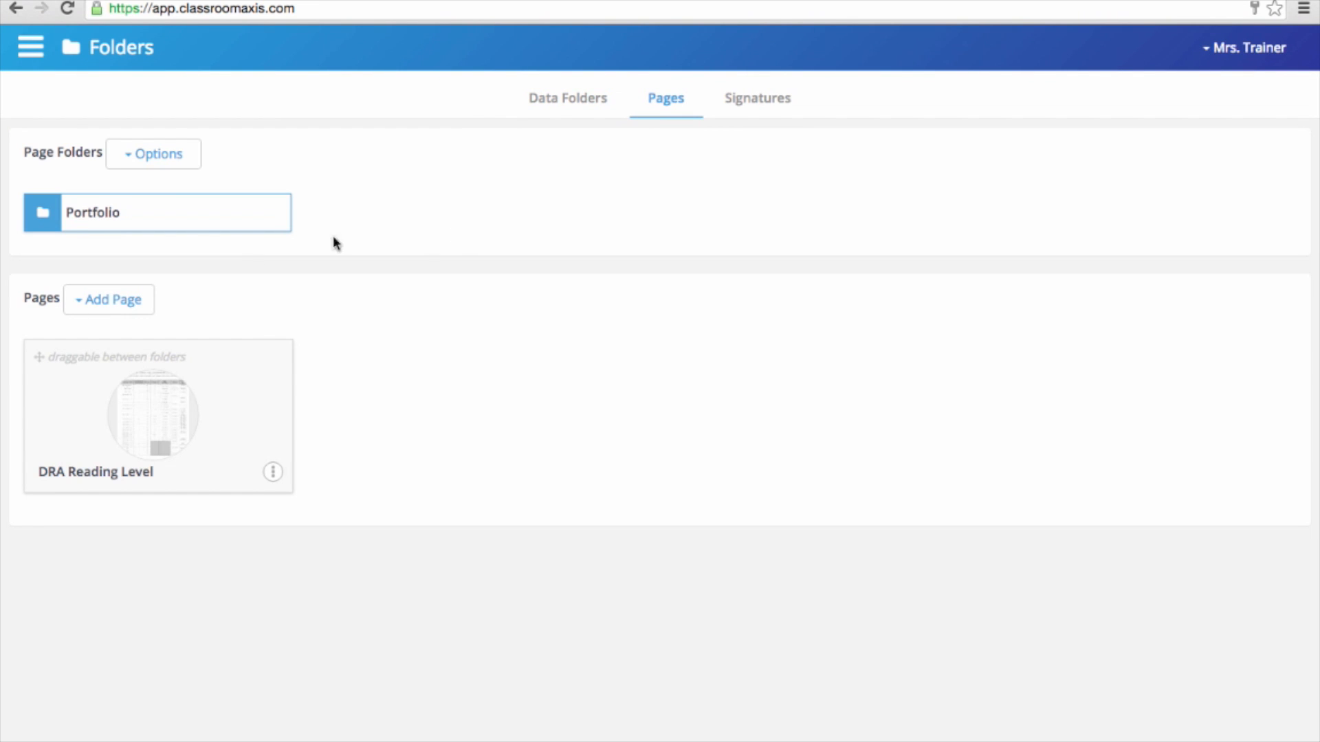
click(96, 300)
click(104, 371)
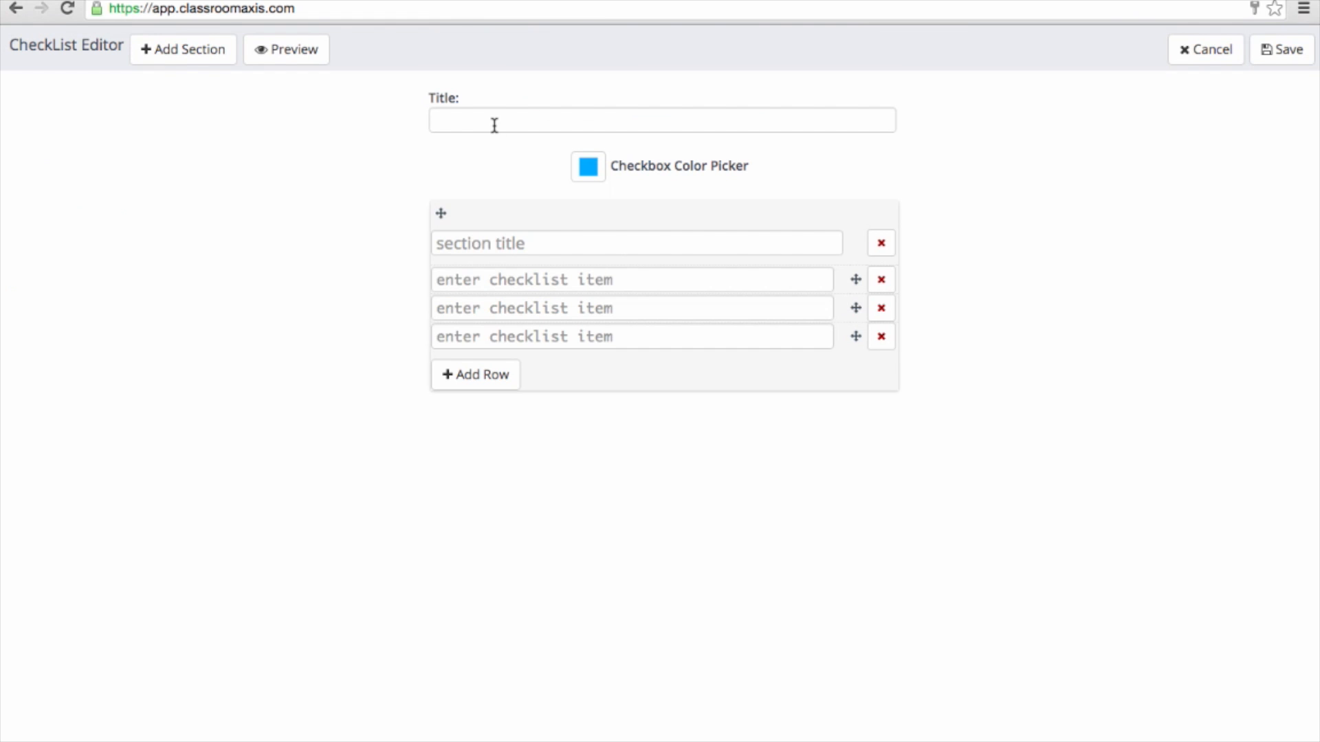
click(494, 125)
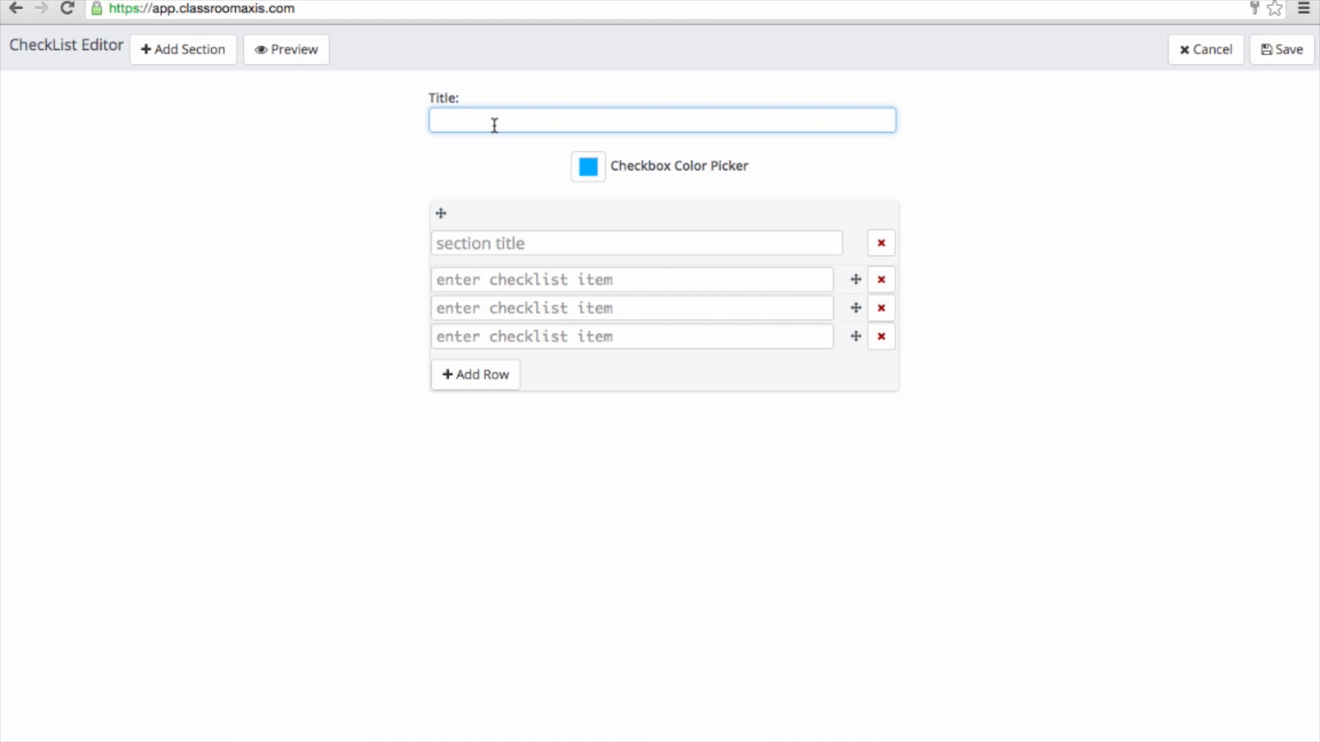
text(Sight Words)
text(1st 6 Weeks)
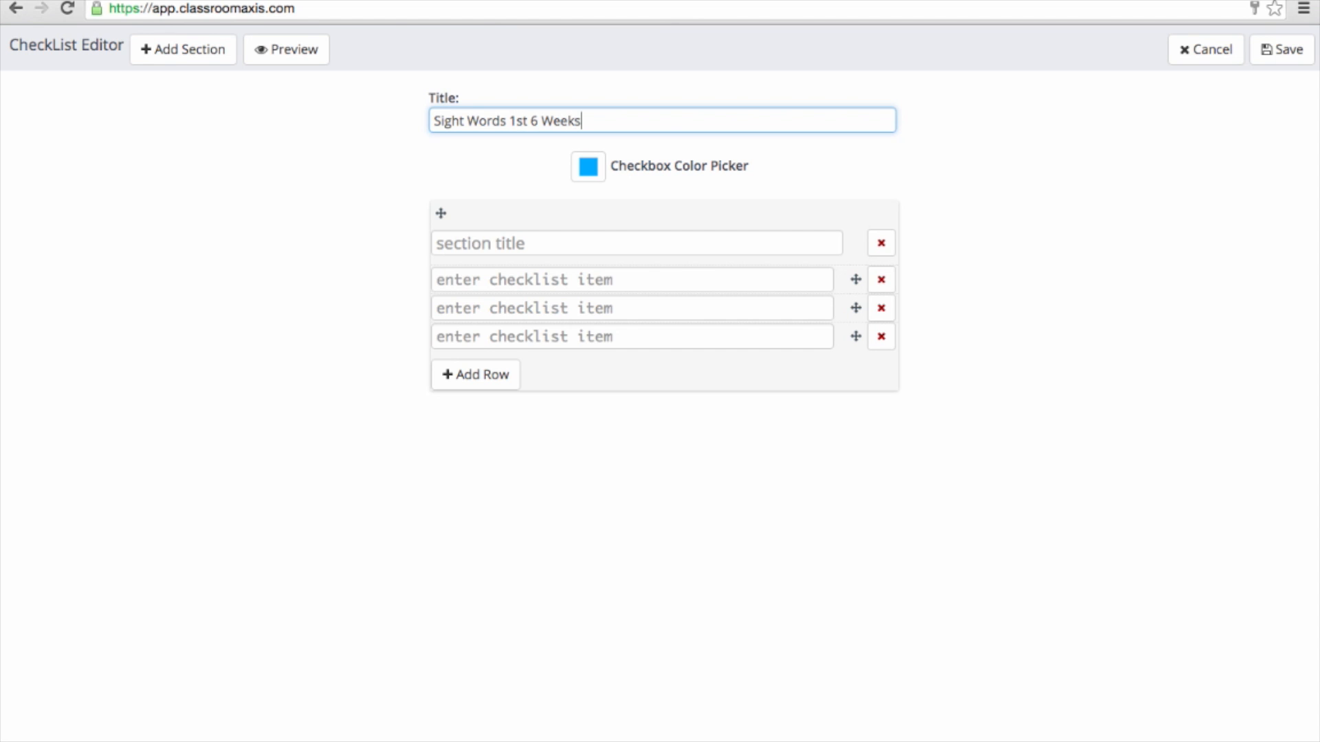
- Title the checklist section "1st 6 Weeks Sight Words"
click(466, 242)
text(1)
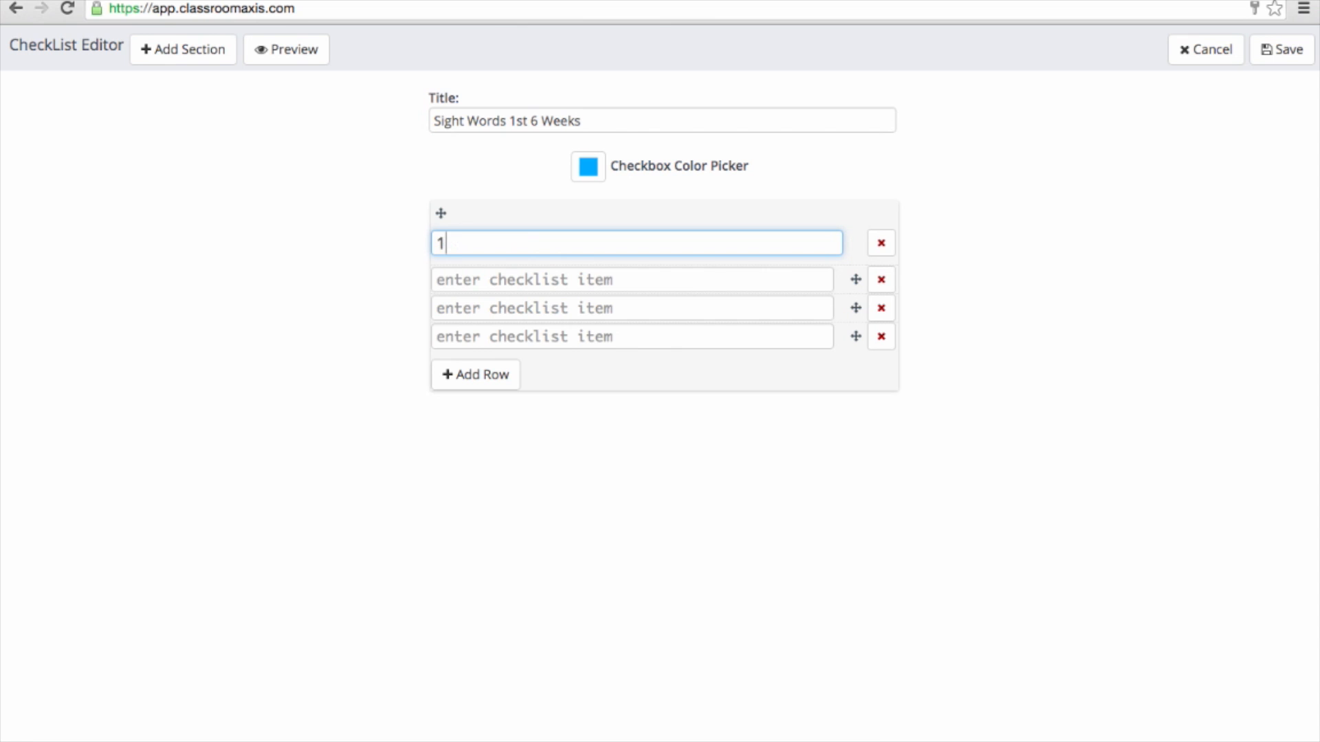
text(st 6 Weeks)
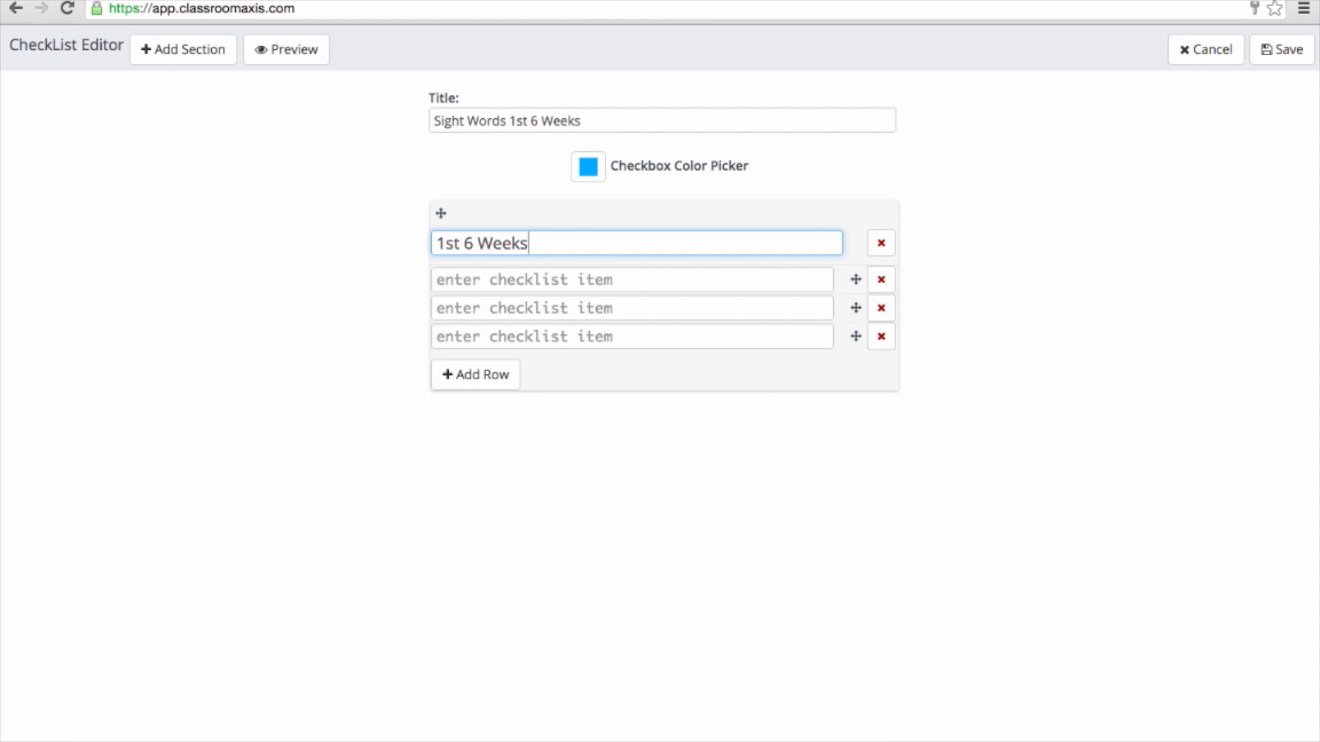
text( Sight Words)
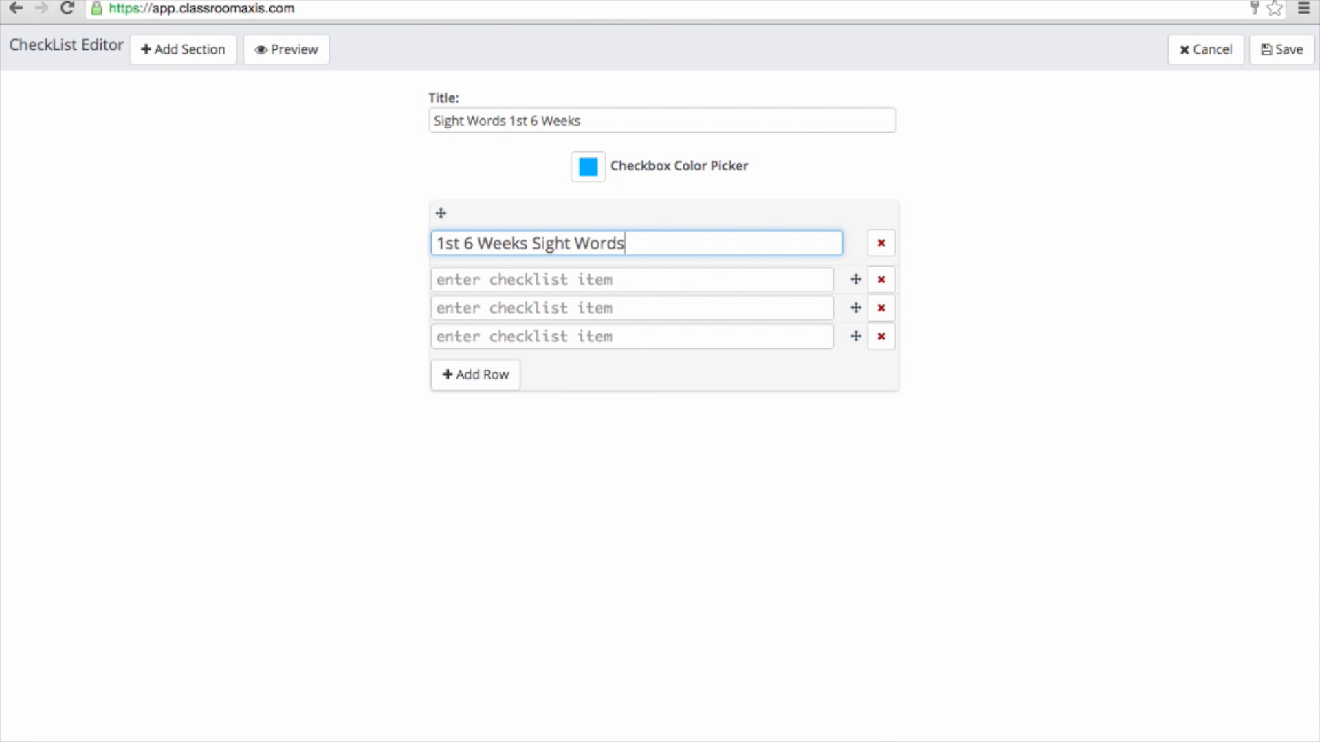
- Enter "is", "can" and "the" as the three checklist items, and save the checklist
click(598, 277)
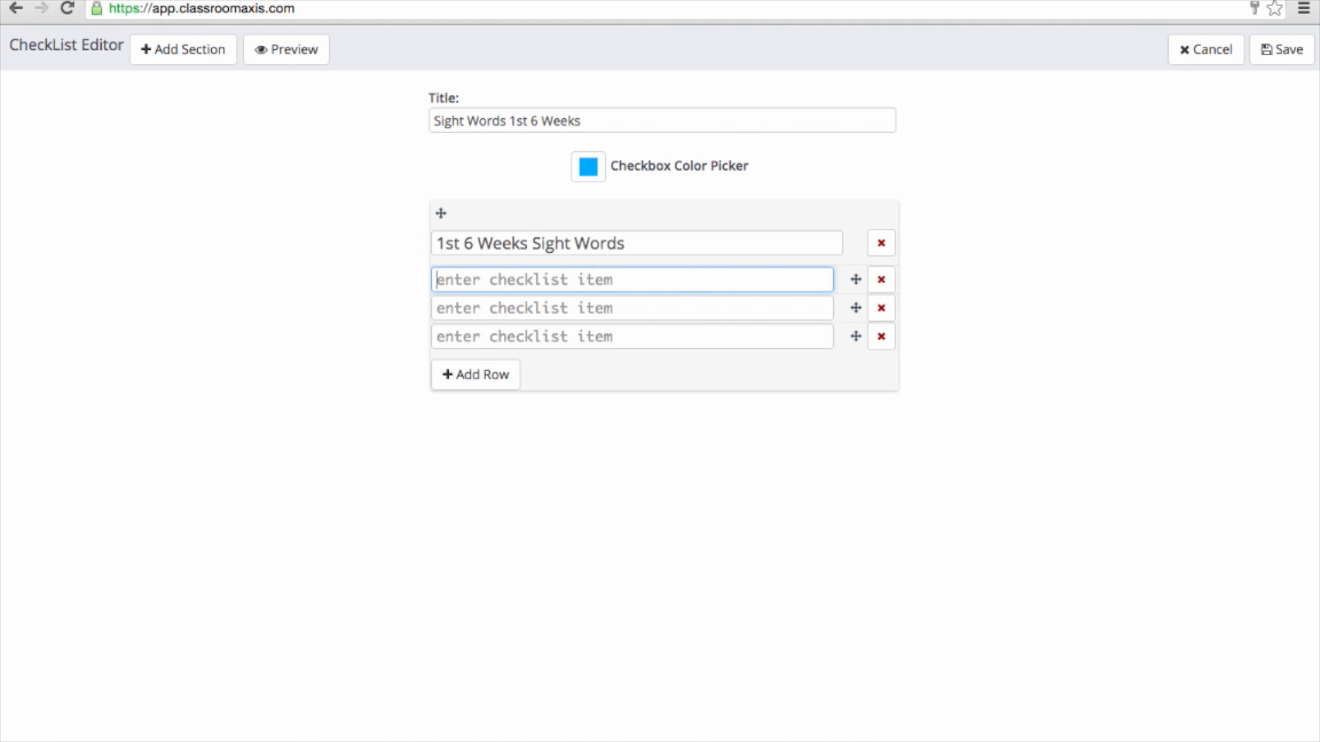
text(is)
click(572, 304)
text(can)
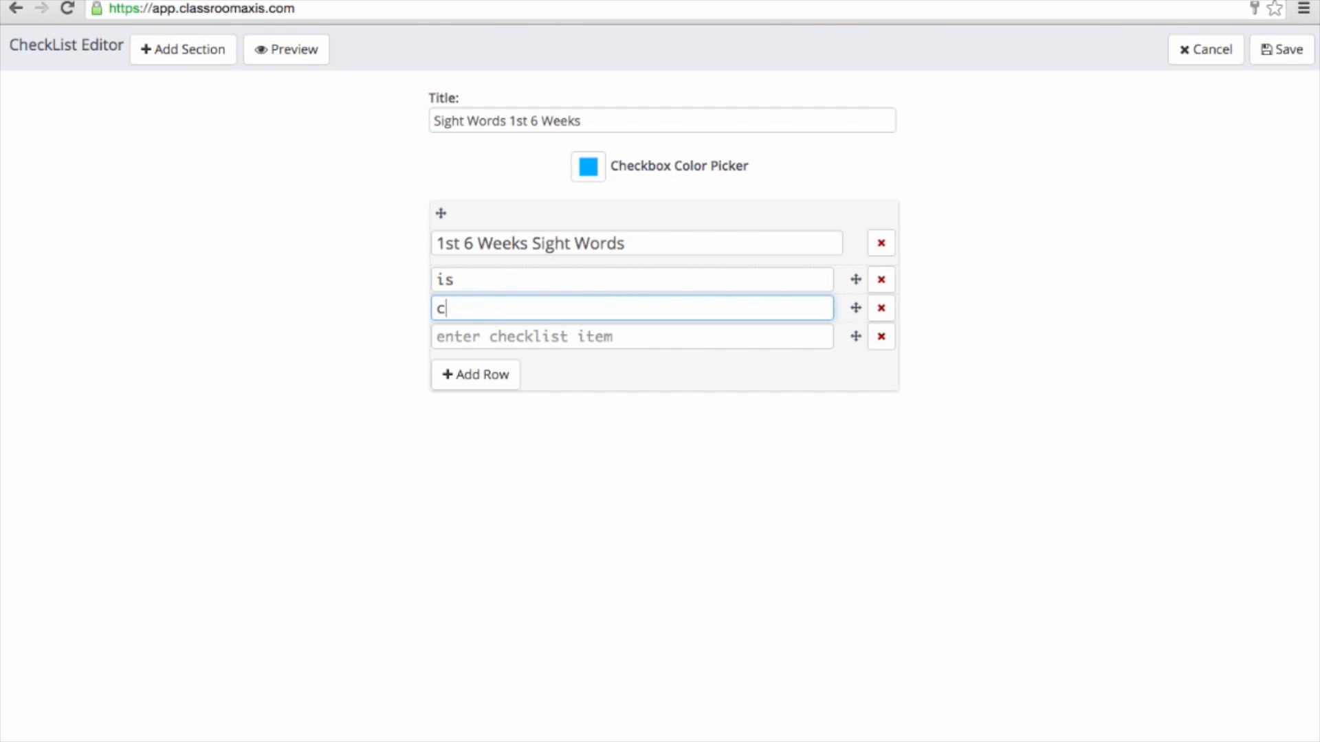
click(583, 335)
text(th)
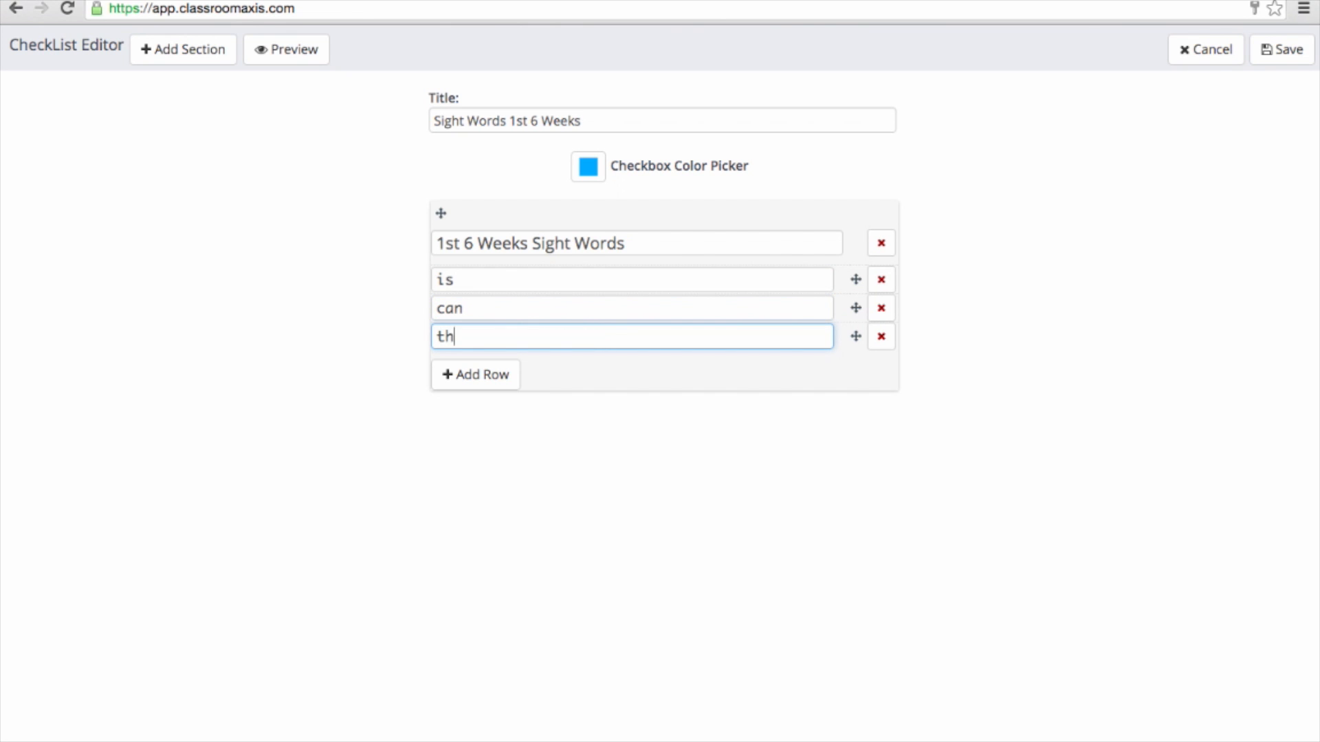
text(e)
click(1282, 52)
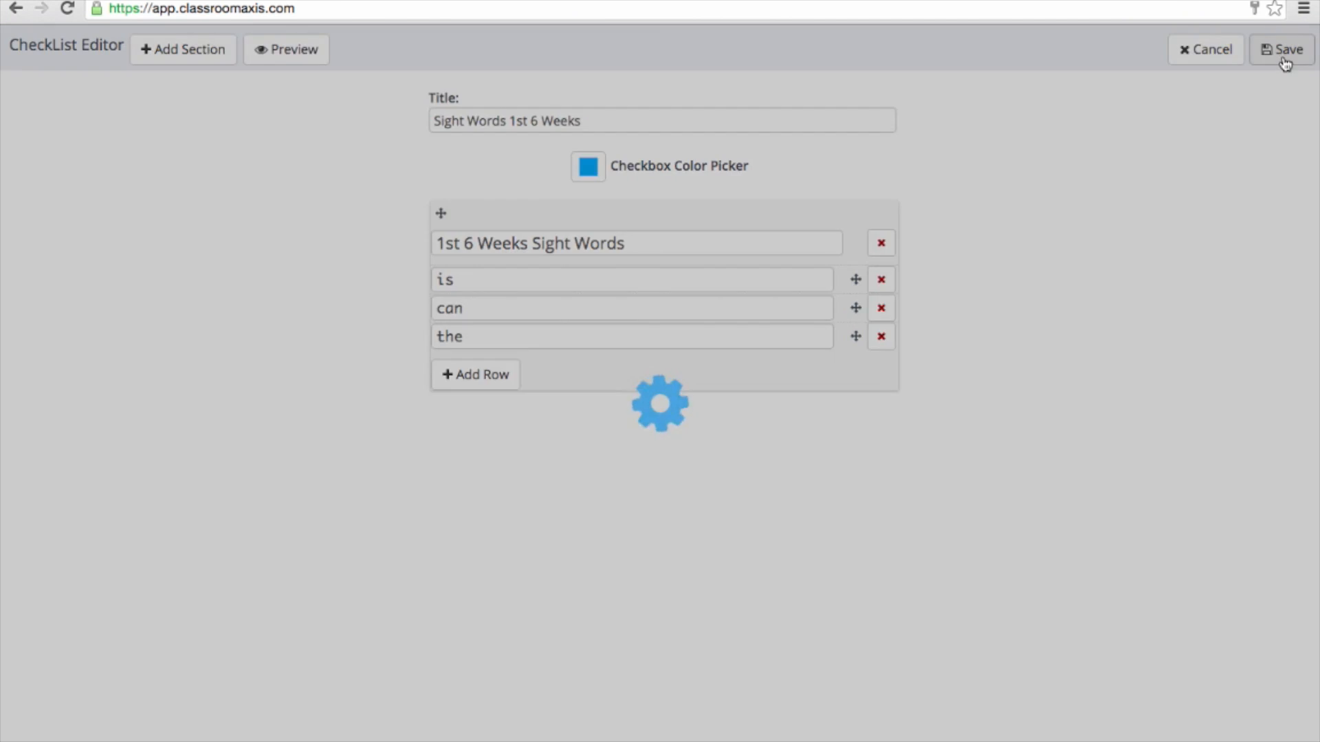
- Assign the Sight Words 1st 6 Weeks page to all students
click(562, 480)
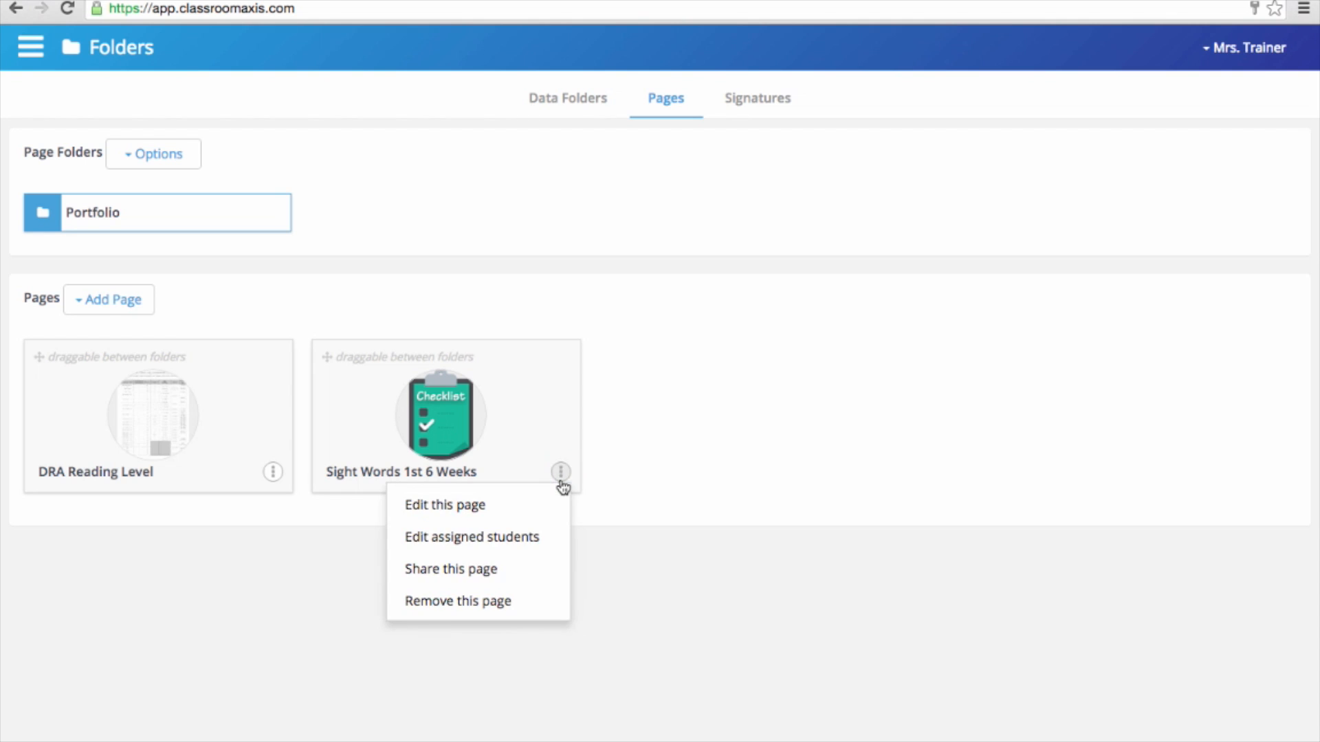
click(502, 536)
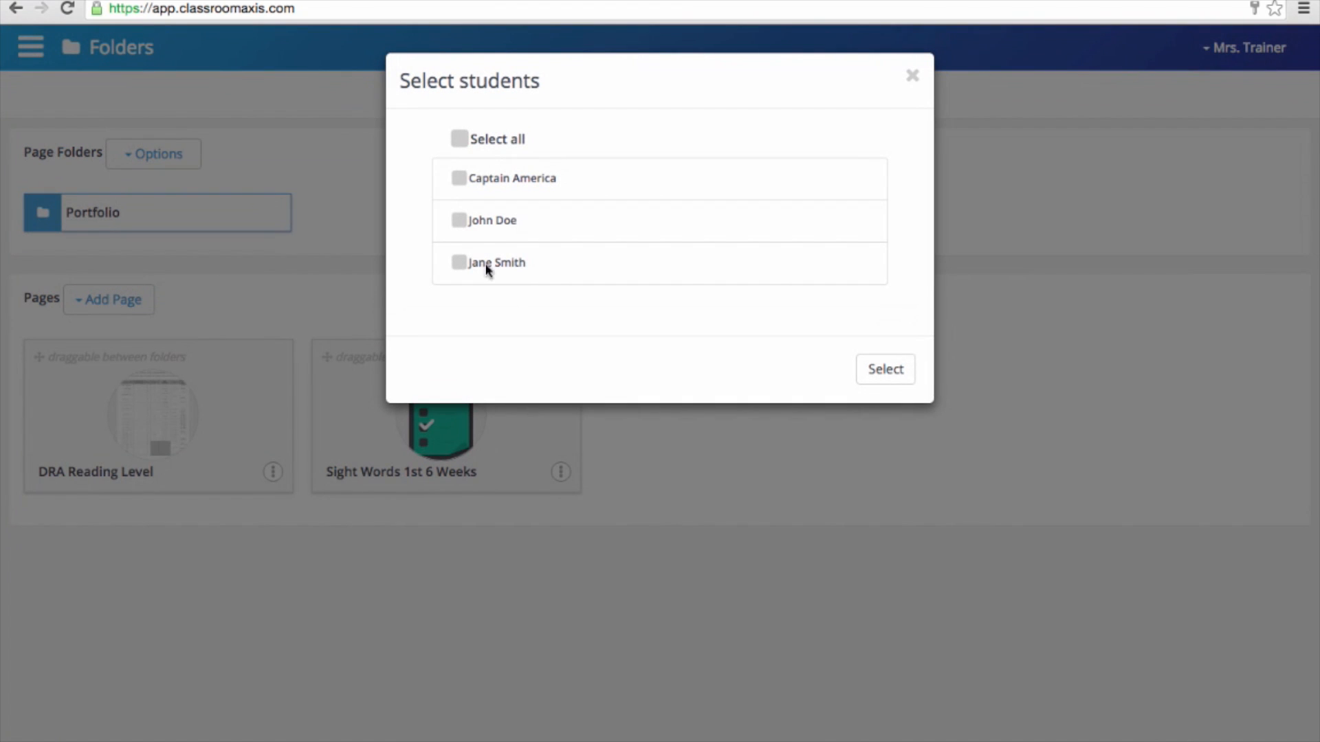
click(460, 142)
click(870, 374)
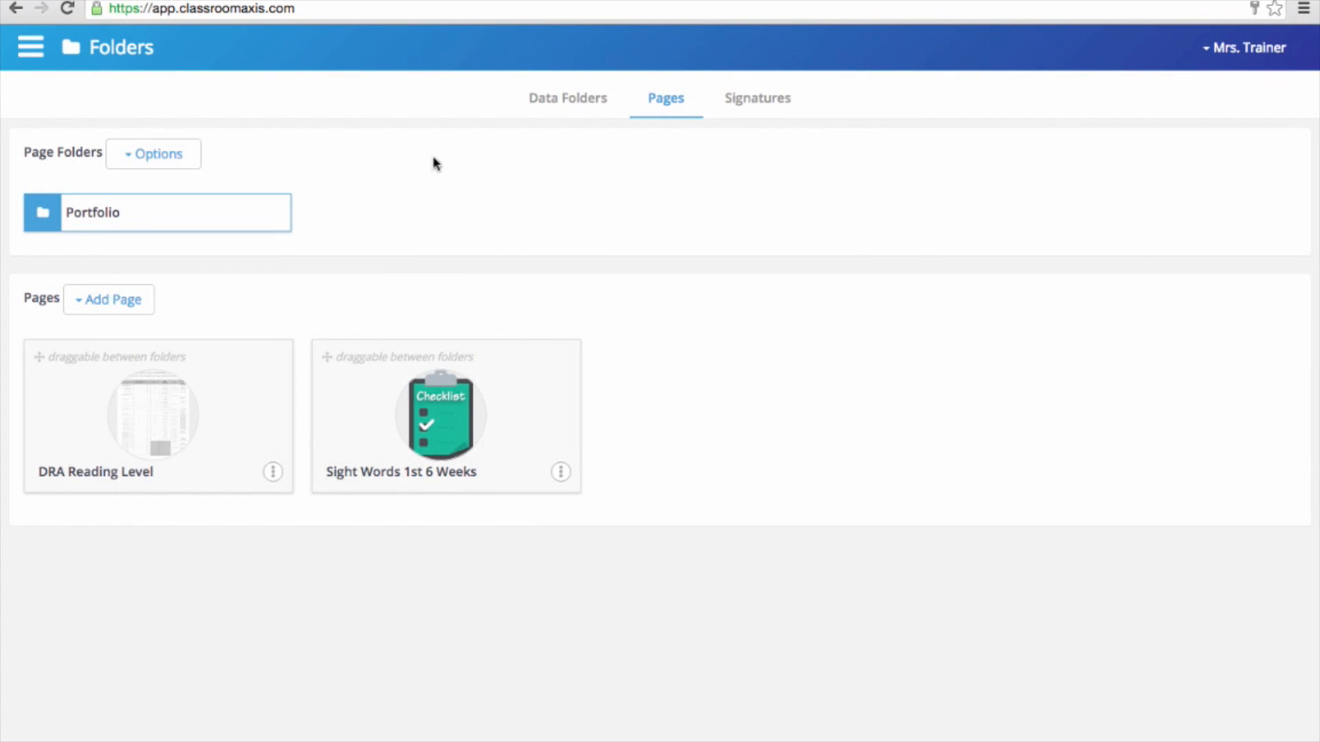
- Open the yellow student folder from the data folders and switch to its Sight Words 1st 6 Weeks page
click(568, 101)
click(160, 246)
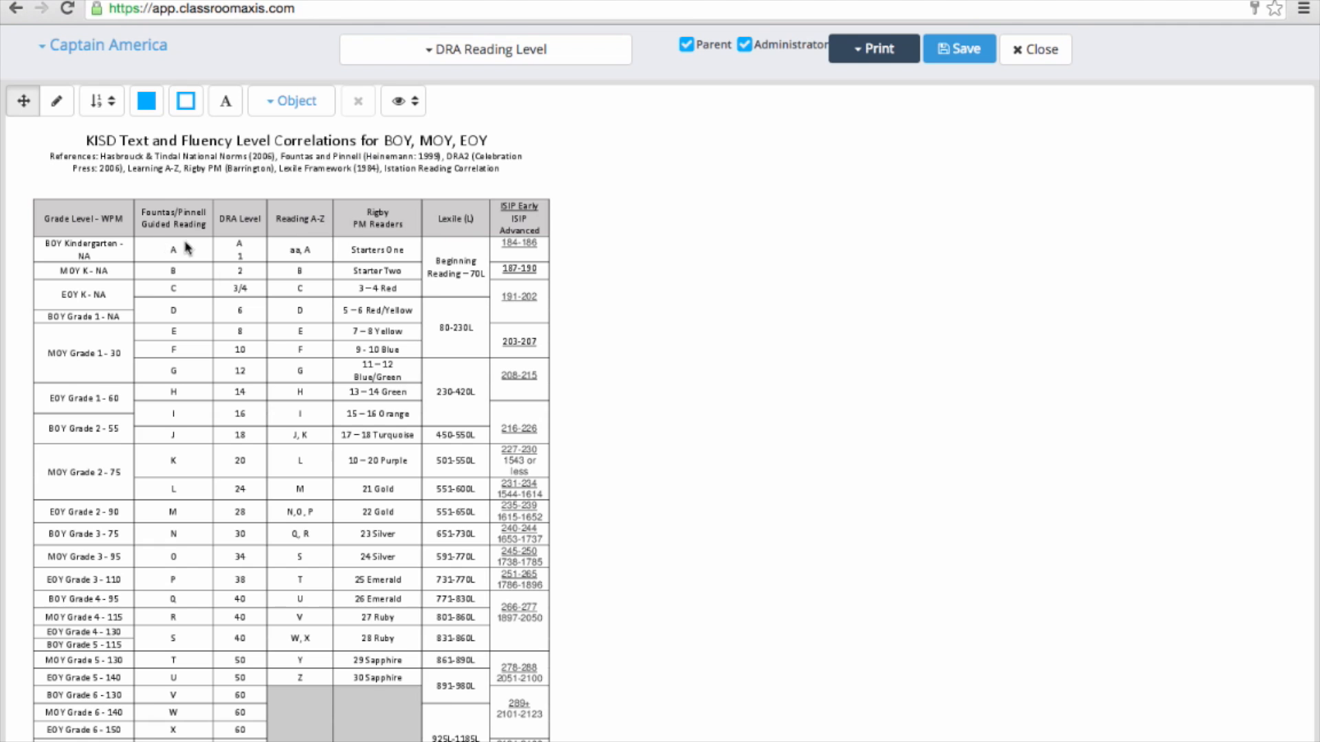
click(464, 61)
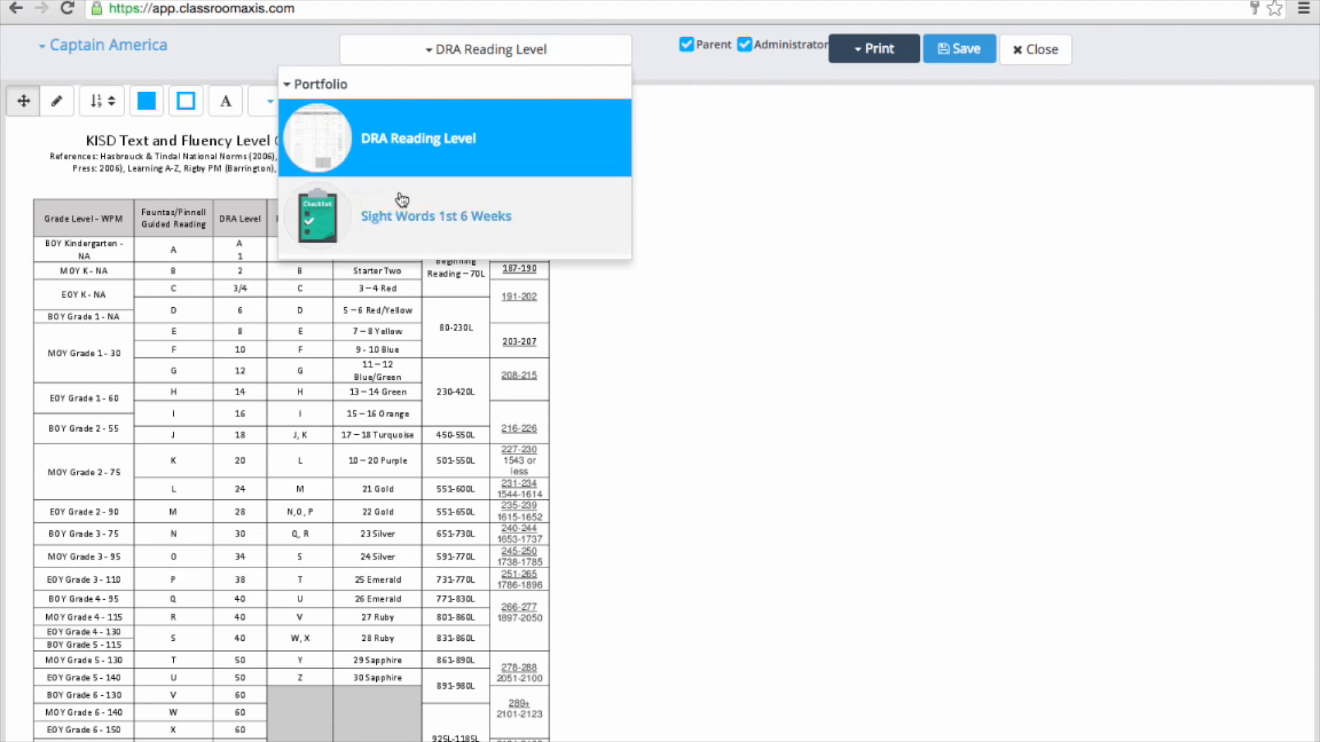
click(392, 221)
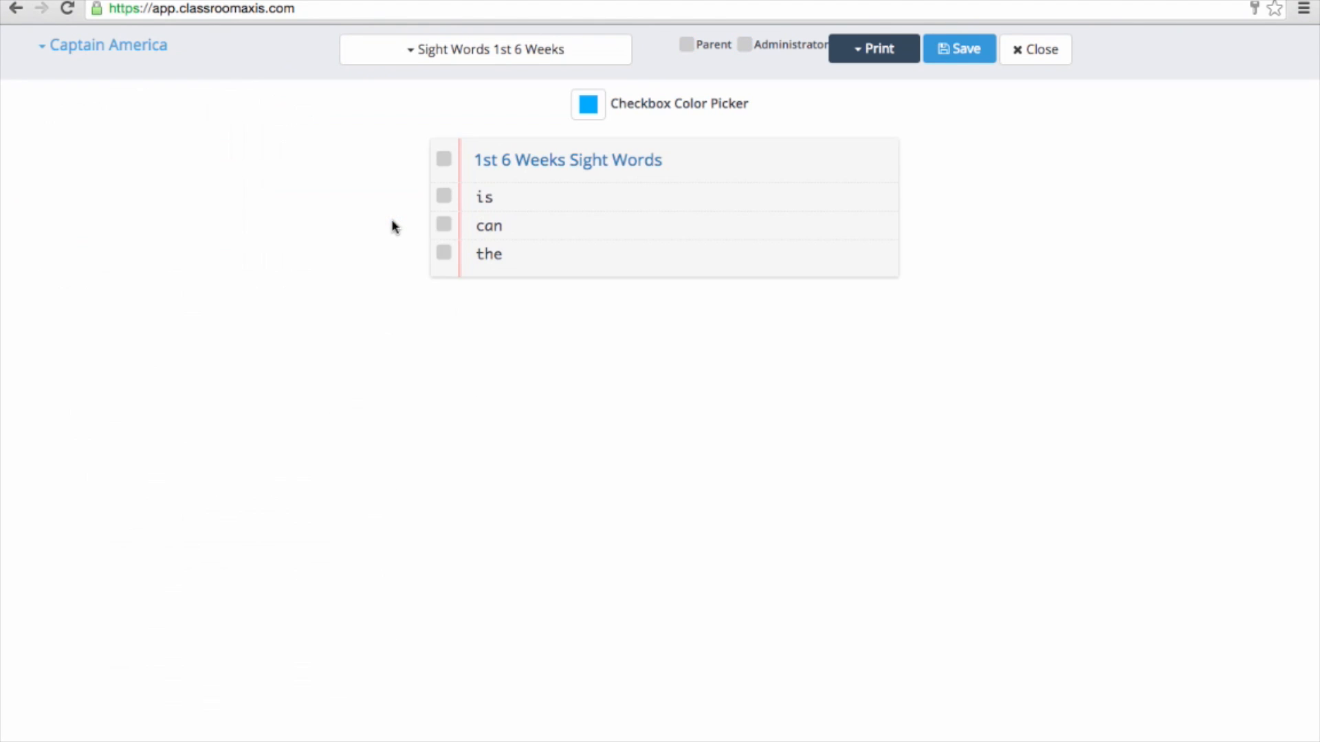
- Check off "is" and "the" in blue and "can" in red on the sight words checklist, and save the page
click(445, 198)
click(443, 253)
click(589, 105)
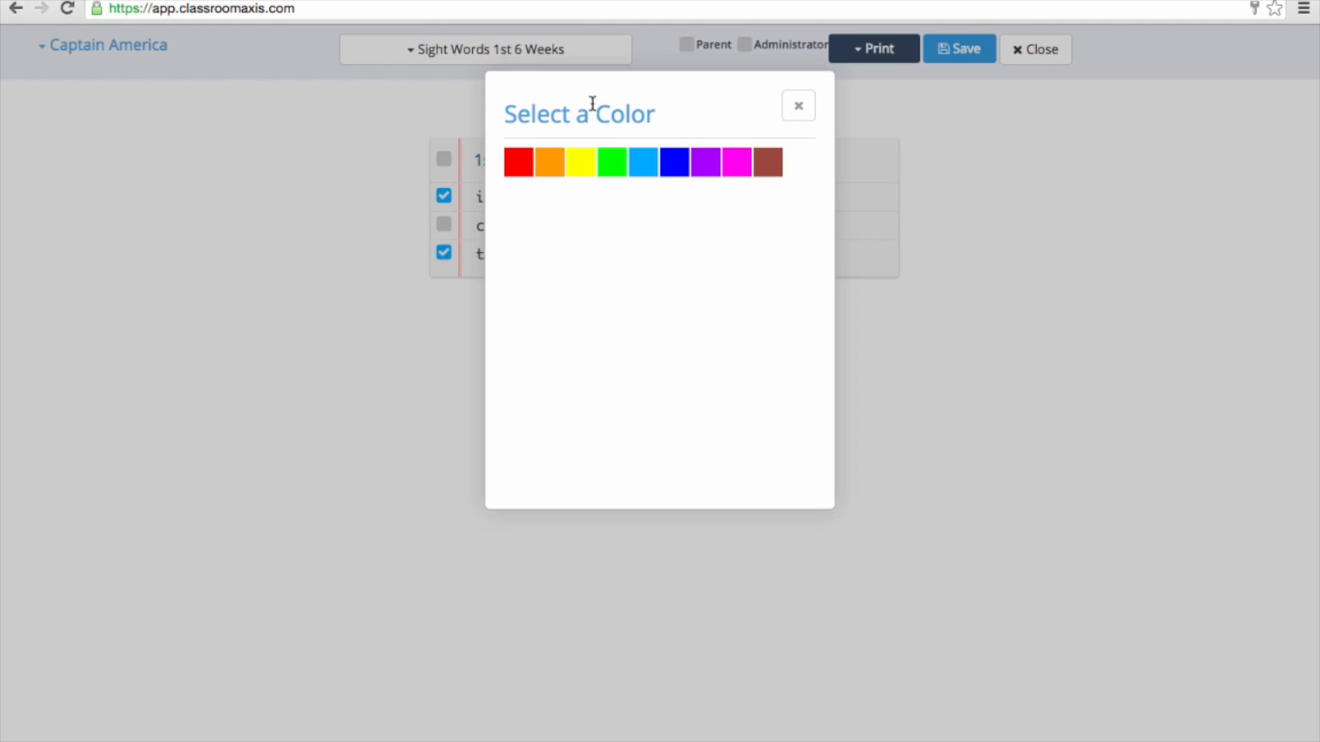
click(519, 167)
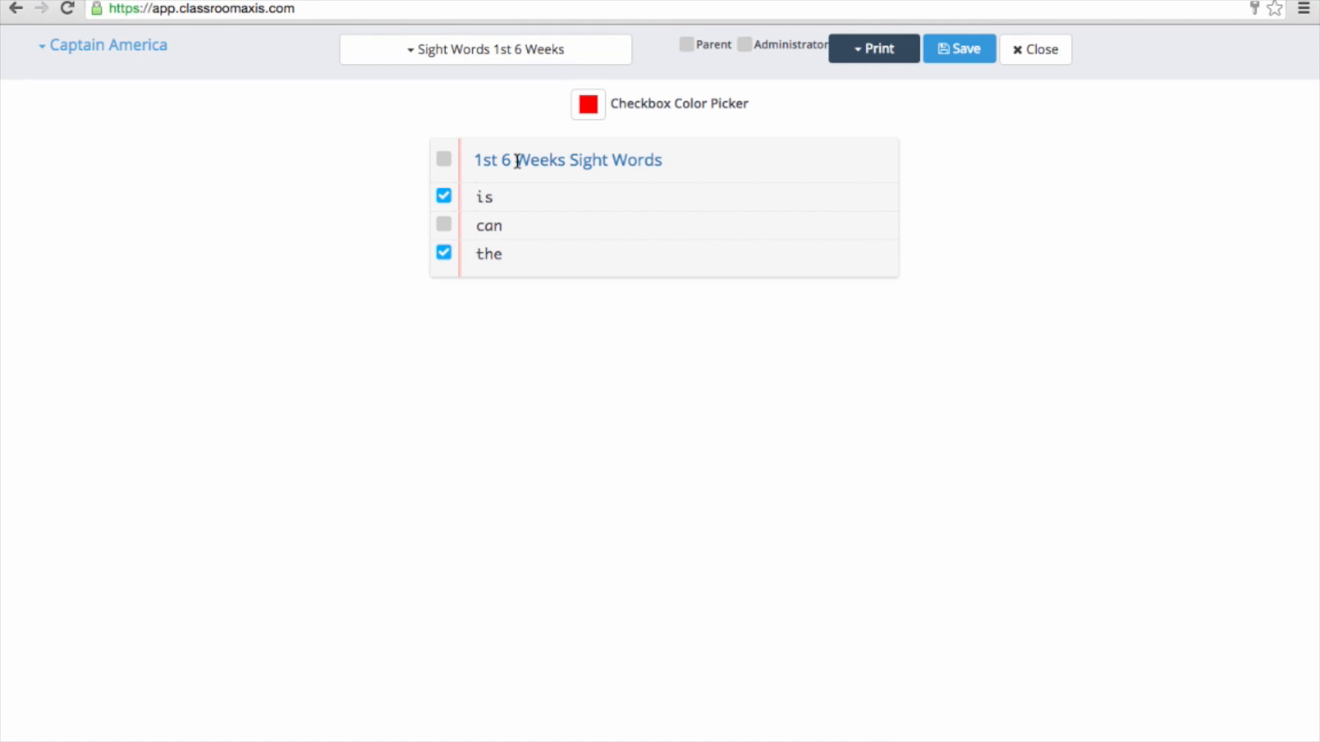
click(445, 225)
click(962, 51)
- Share the checklist page with both the parent and the administrator, save it, and close the student folder
click(756, 47)
click(698, 46)
click(746, 51)
click(969, 54)
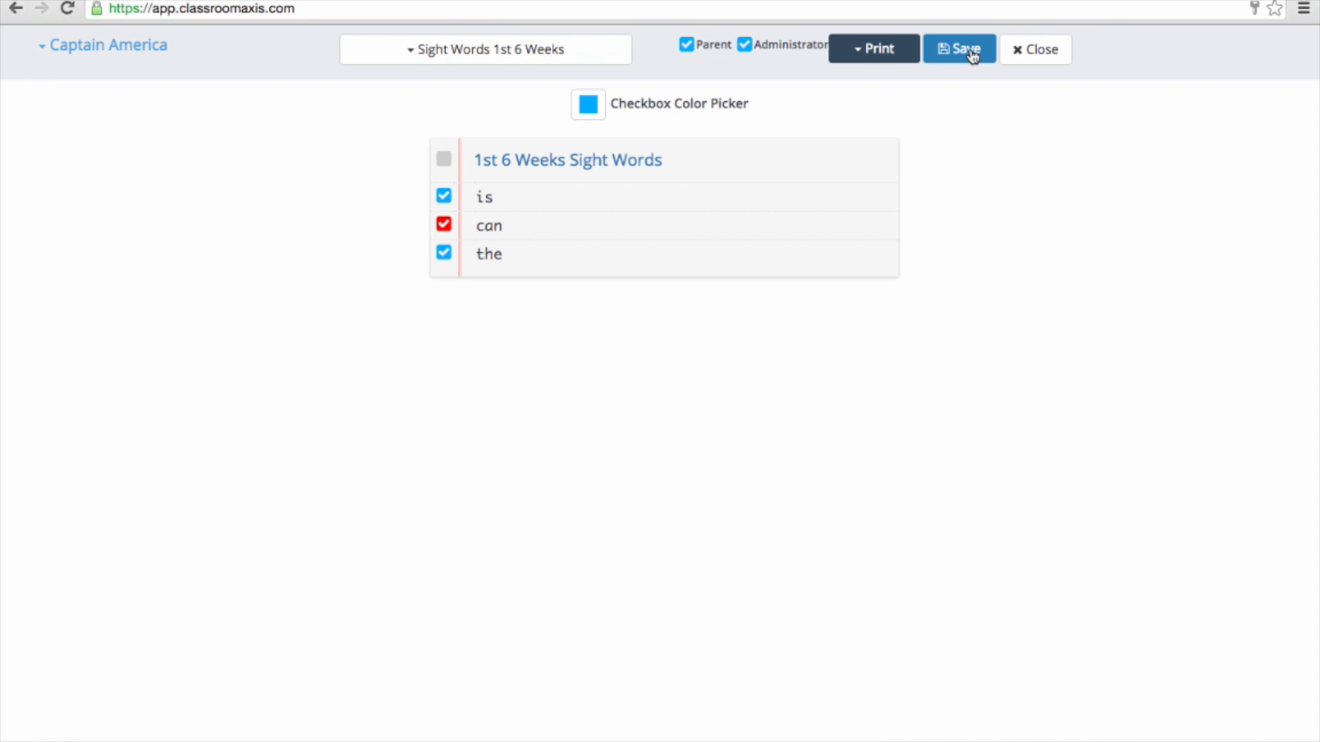
click(1026, 52)
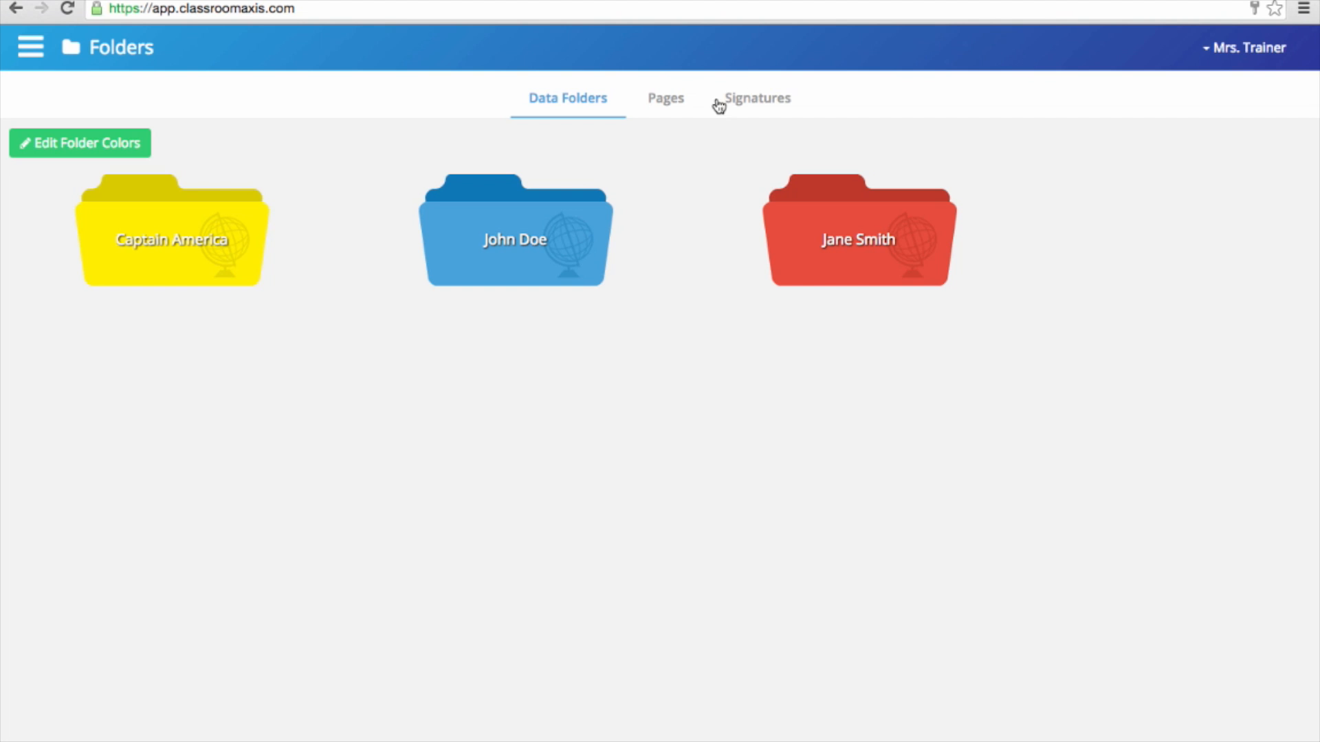
- Add a page folder named "Sight Words"
click(677, 103)
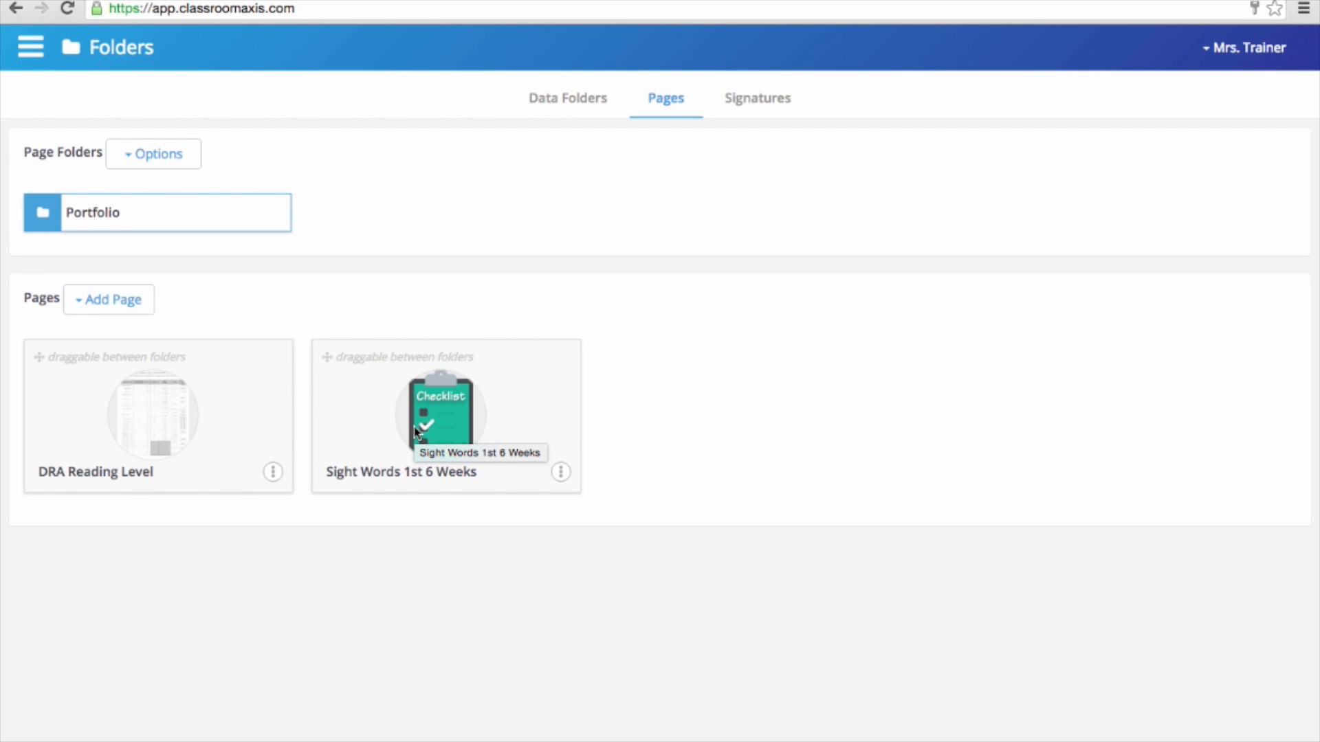
click(173, 159)
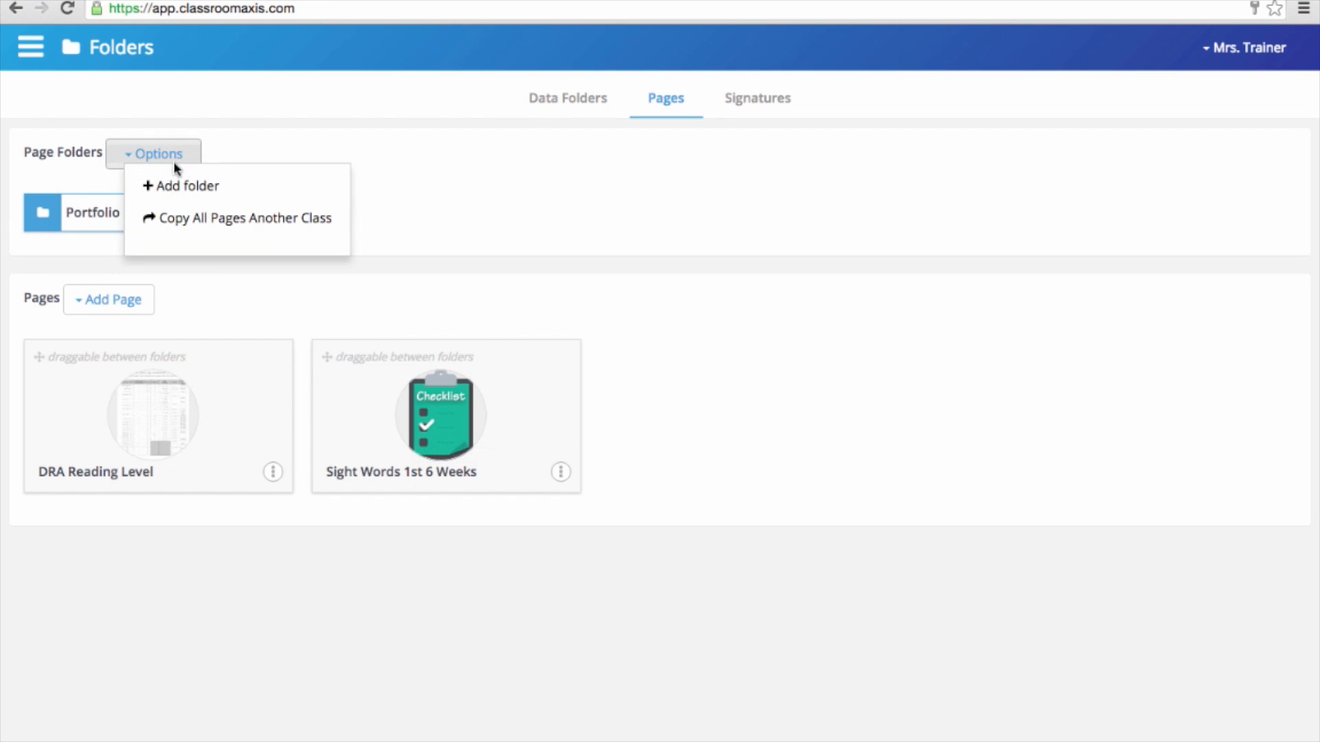
click(177, 187)
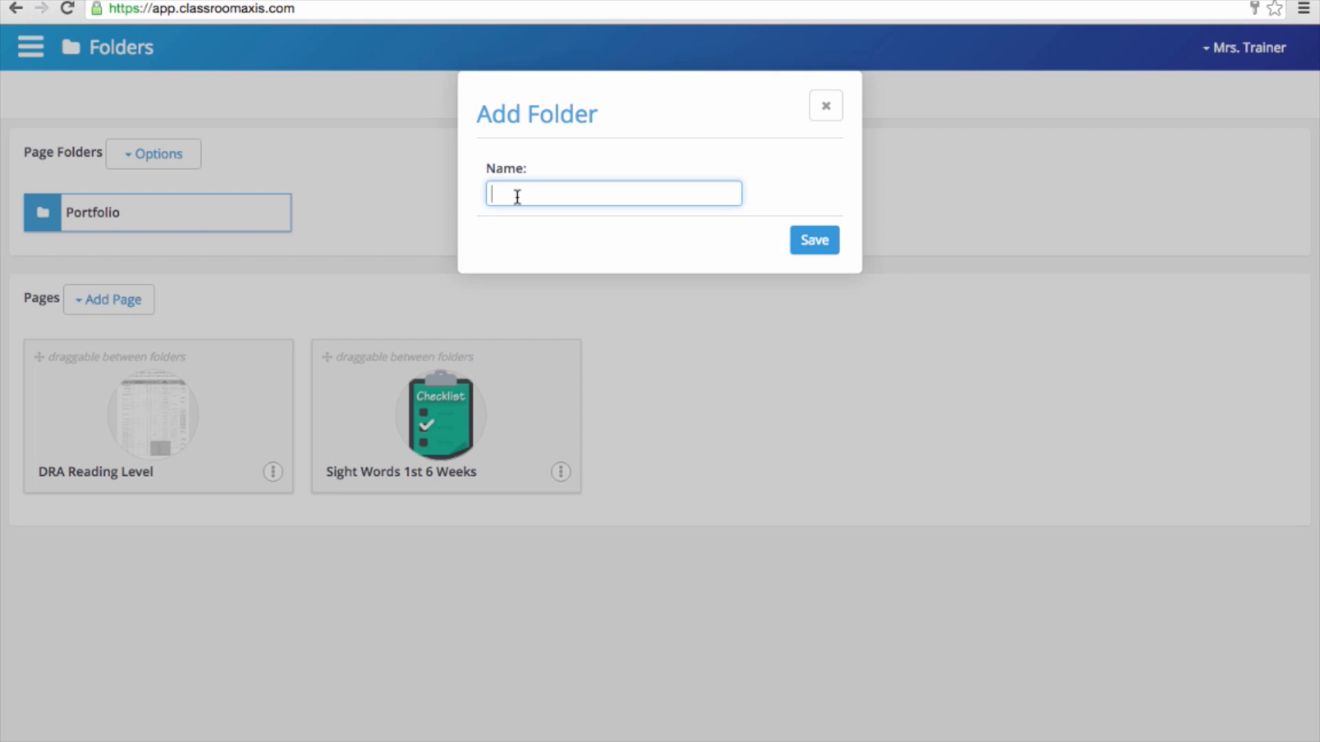
text(ht Words)
click(803, 241)
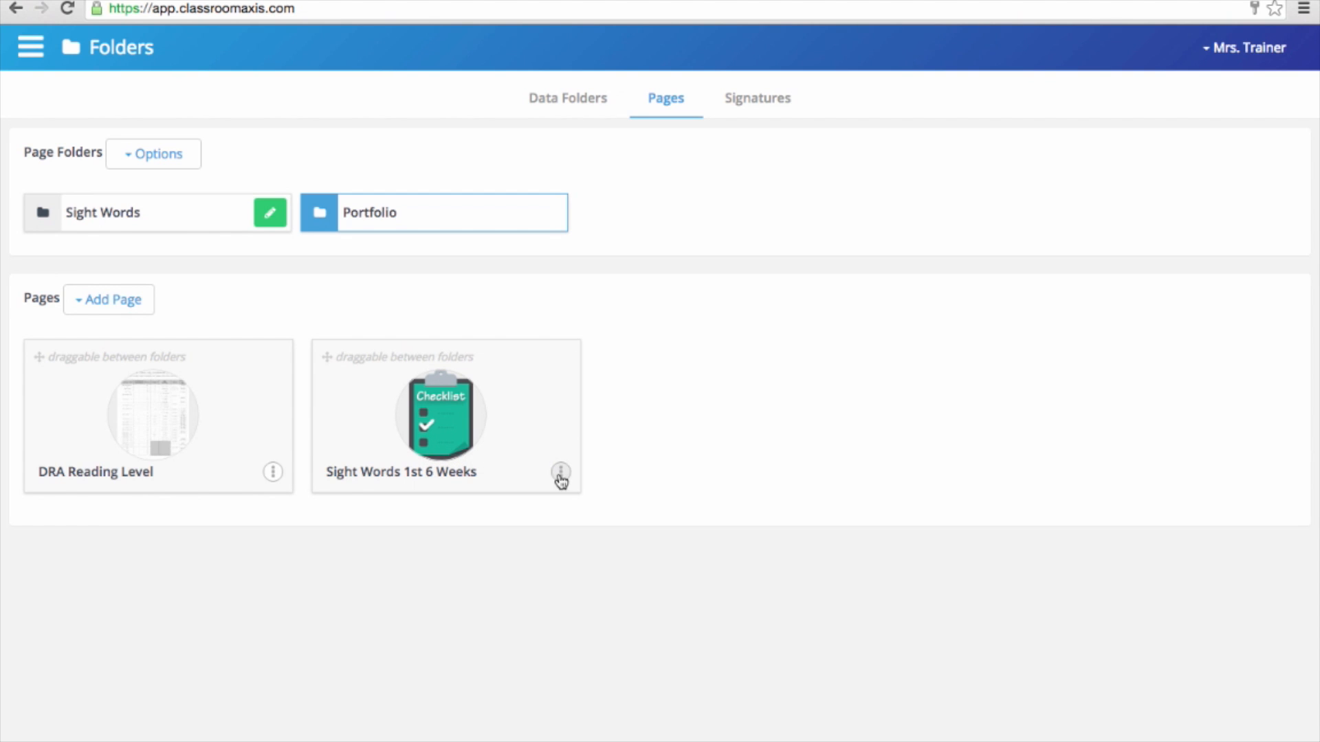
- Move the Sight Words 1st 6 Weeks page into the Sight Words folder and check the contents of both page folders
drag(330, 359, 76, 216)
click(76, 215)
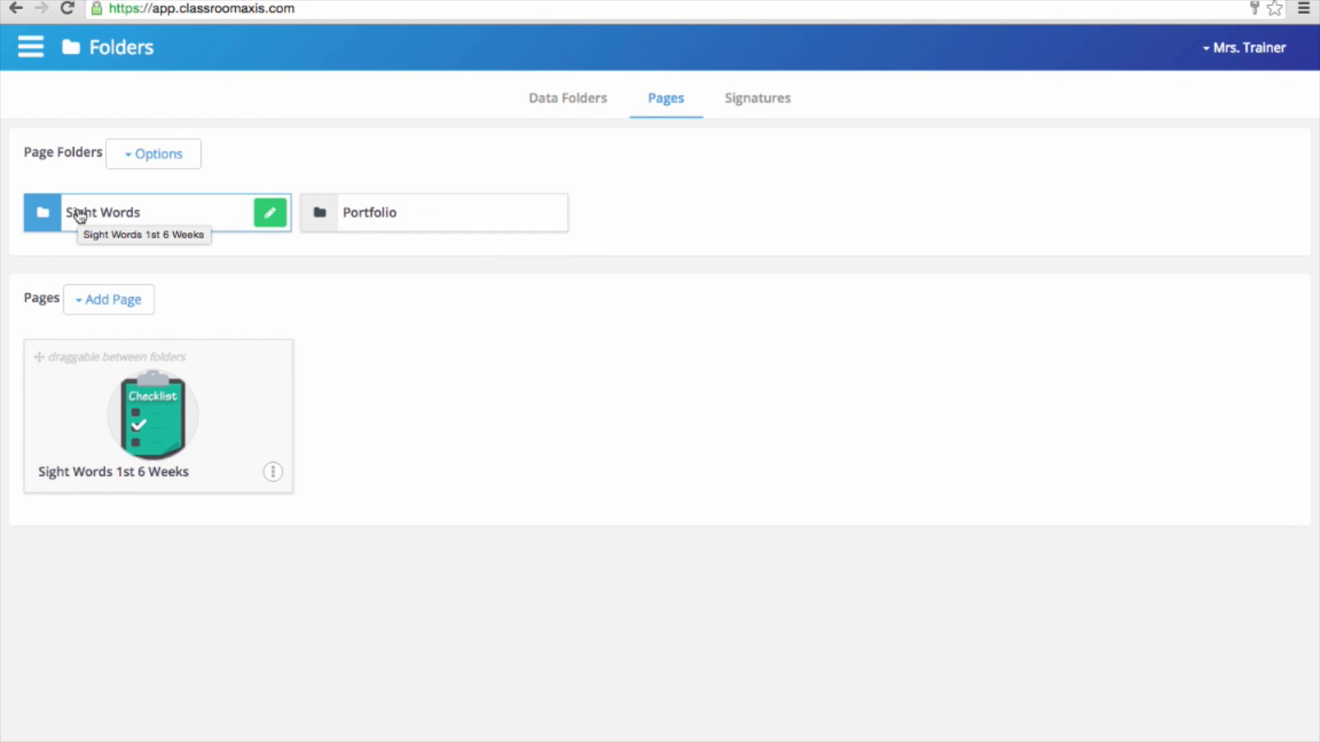
click(394, 220)
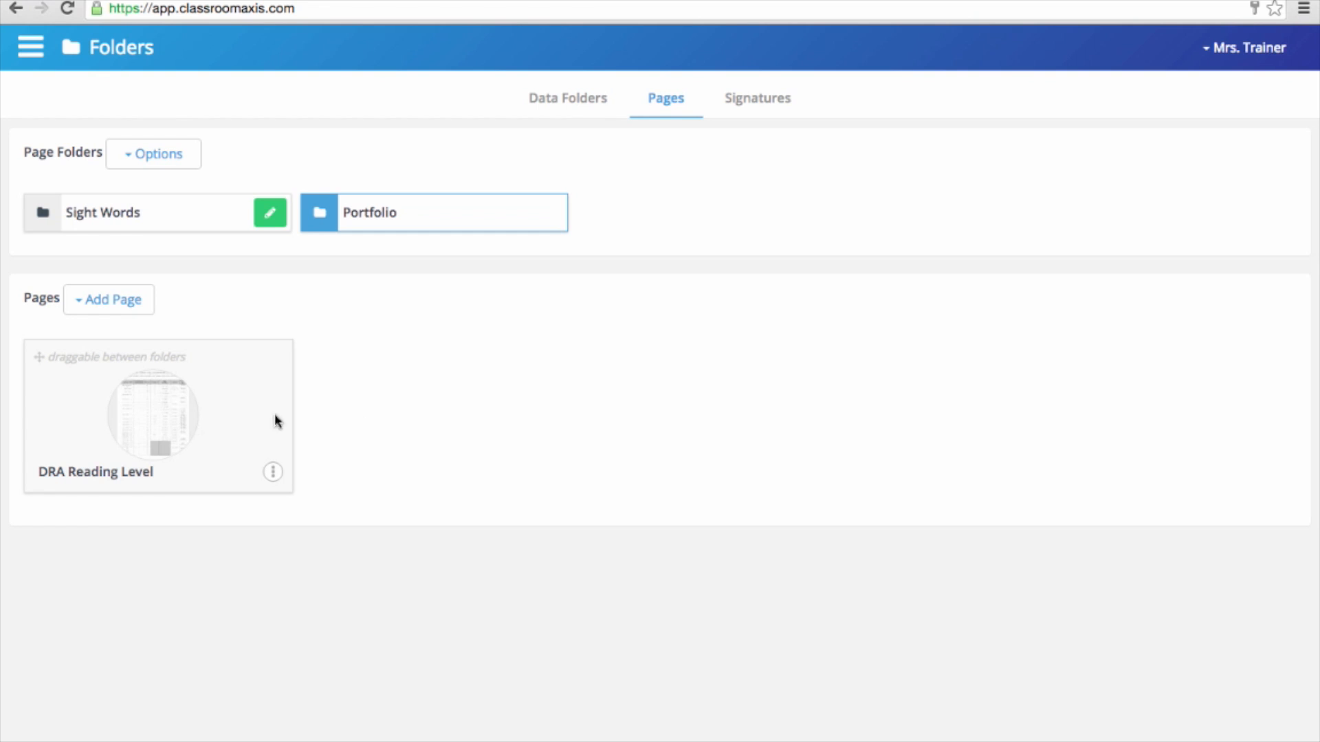
click(133, 214)
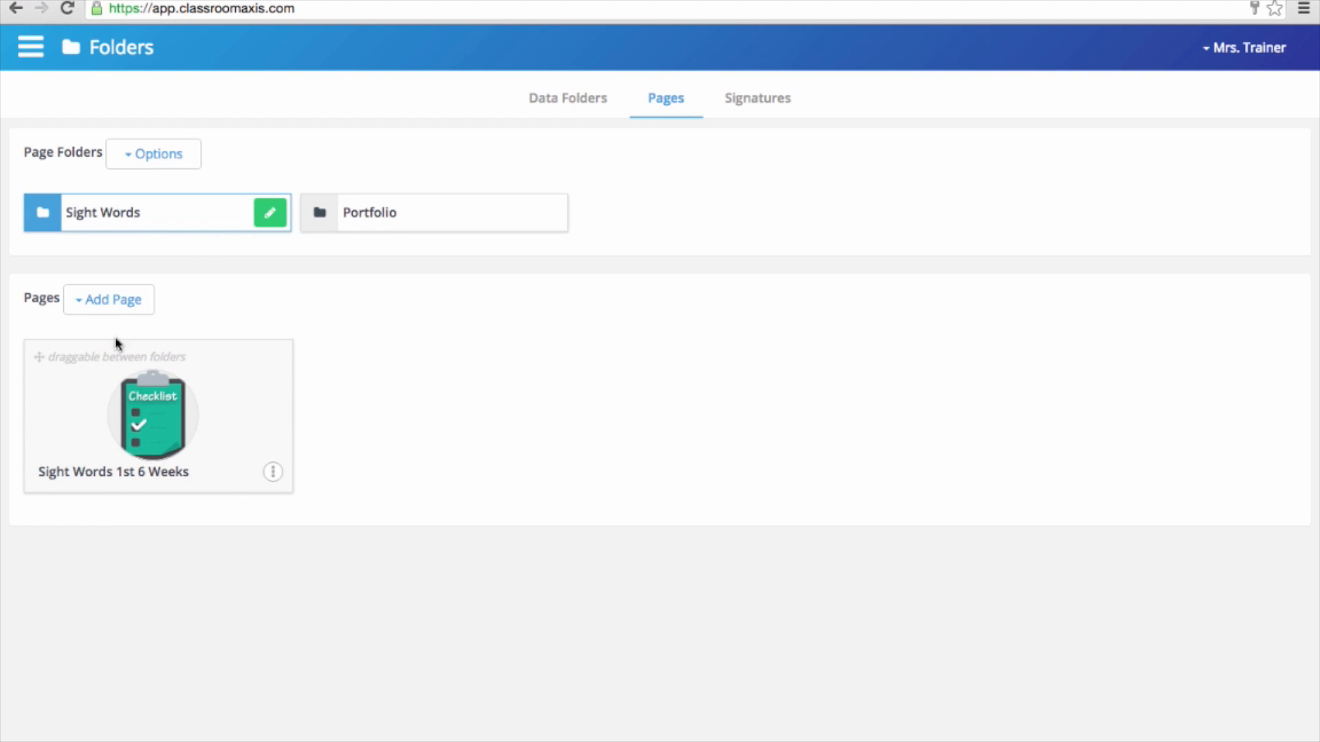
- Add a checklist page titled "Sight Words 2nd 6 Weeks" in the Portfolio folder and set its checkbox color to red
click(389, 228)
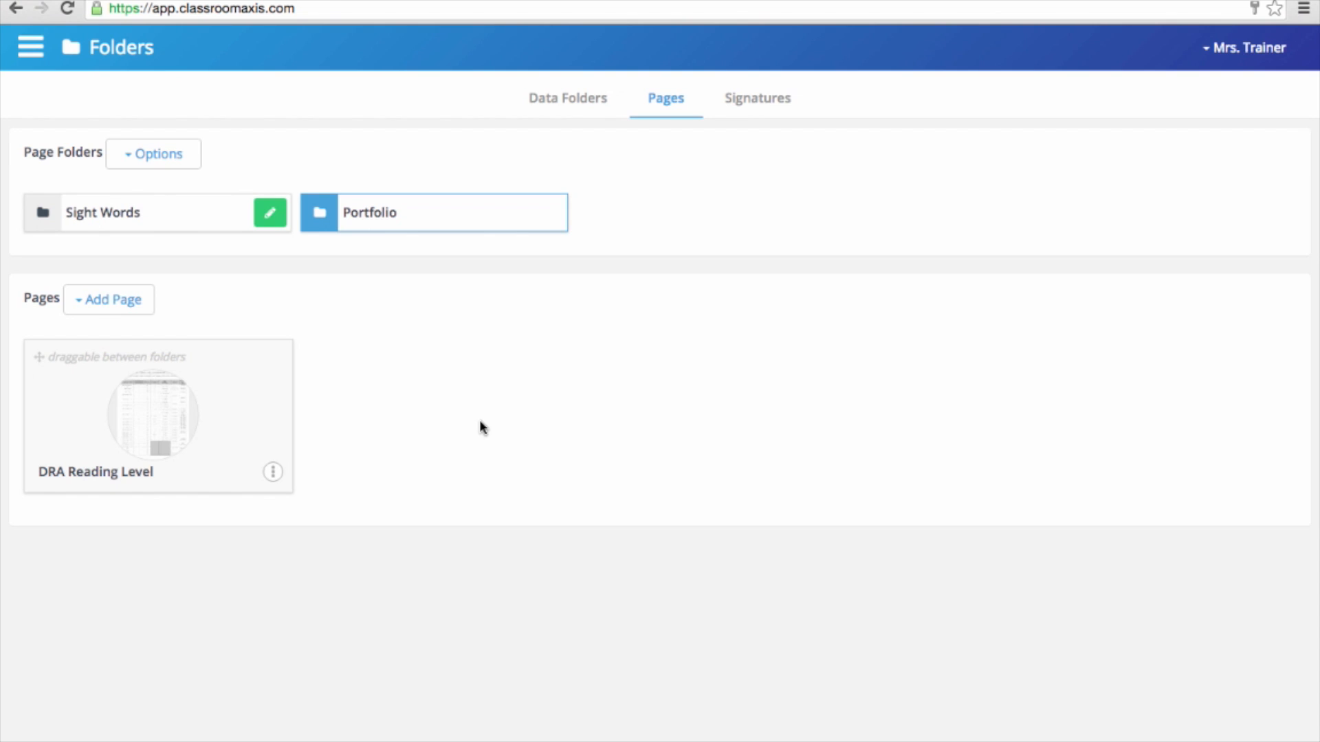
click(115, 313)
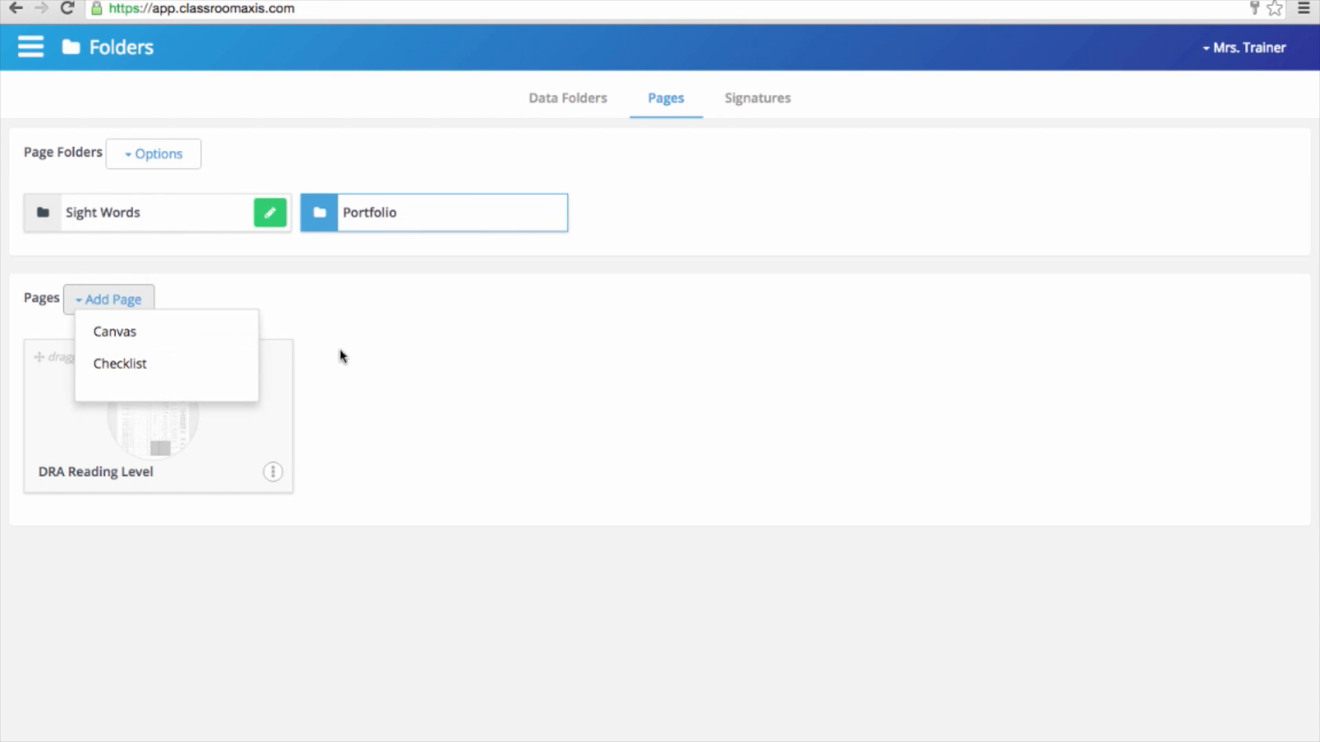
click(130, 364)
click(526, 119)
text(Sight Words)
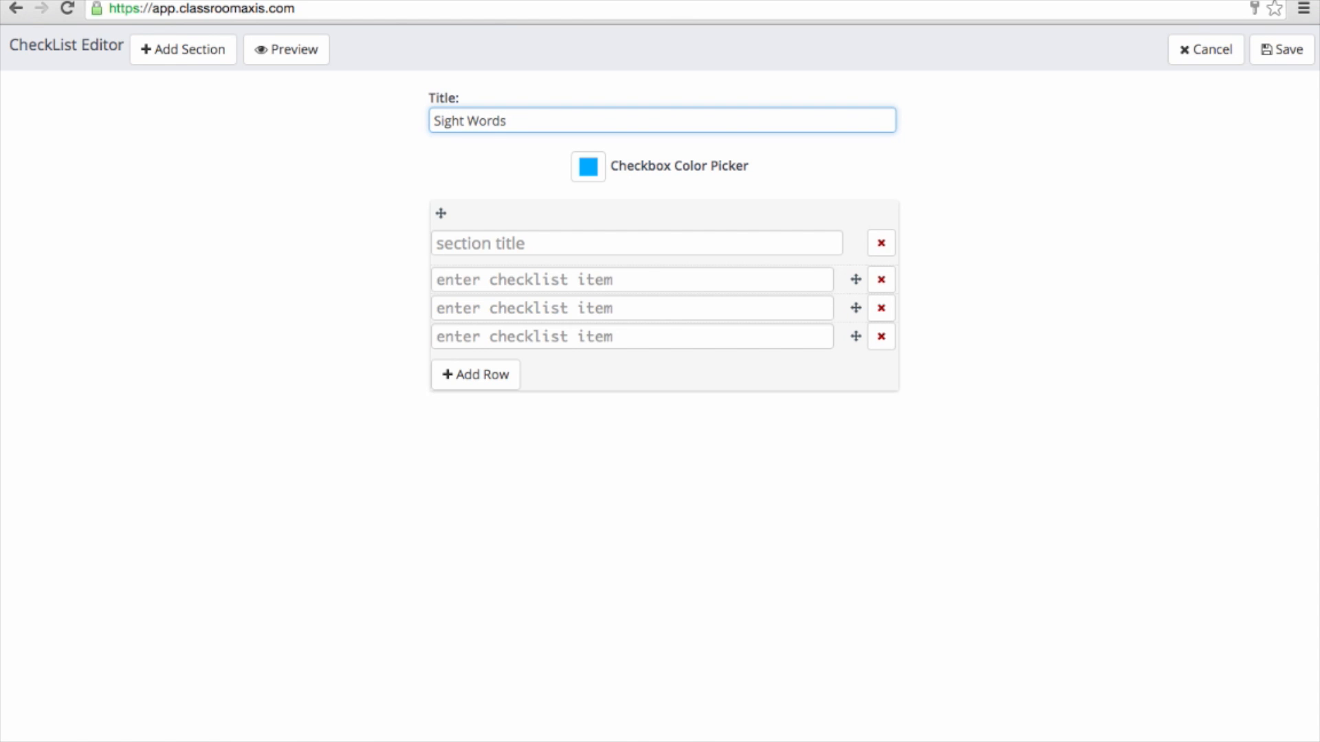
text( 2nd 6 Weeks)
click(589, 169)
click(526, 167)
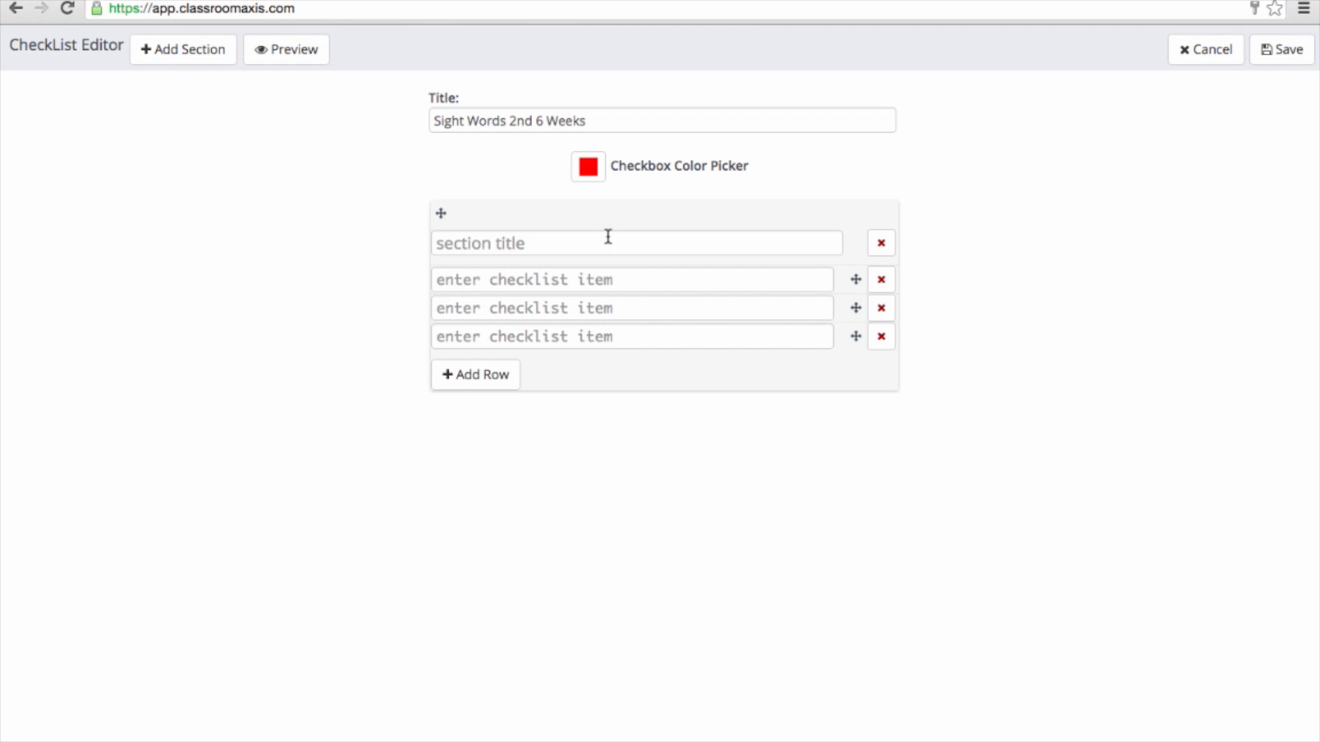
- Title the checklist section "2nd 6 Weeks Sight Words" and enter "has", "have" and "said" as its three items
click(532, 252)
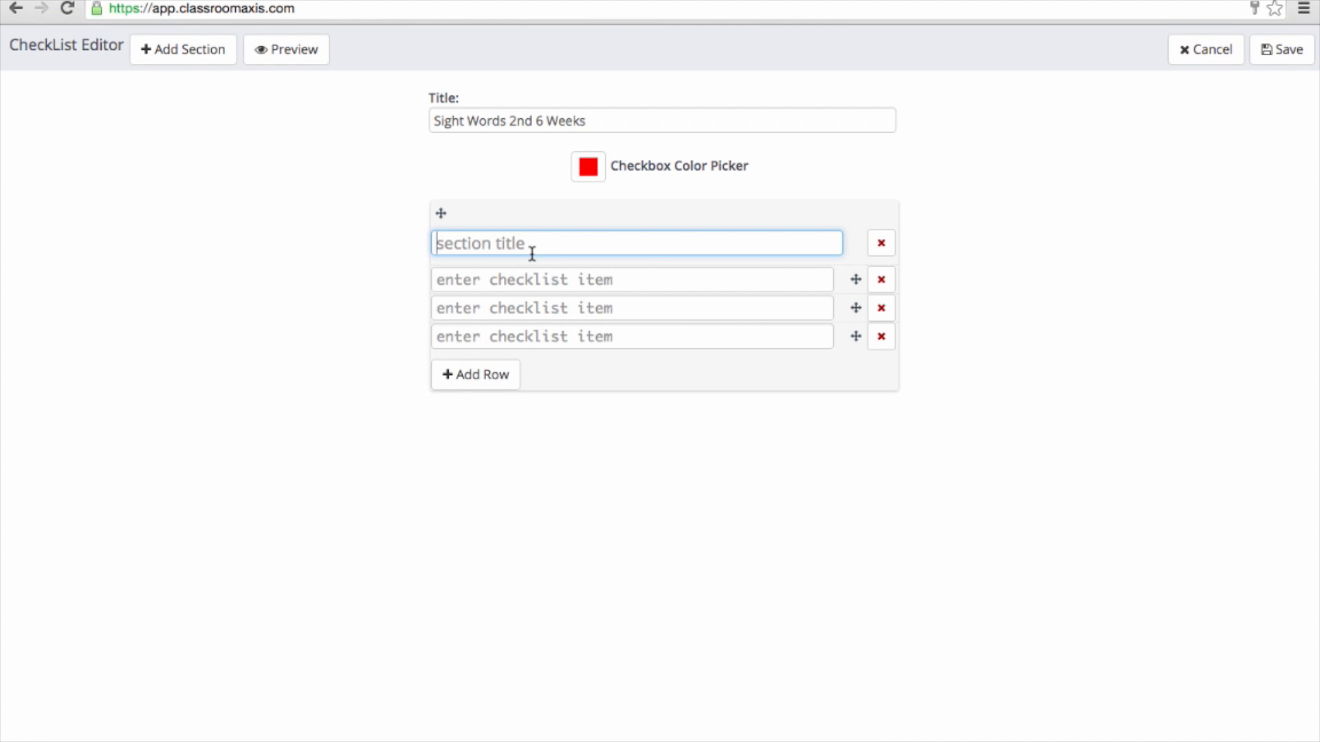
text(2nd 6 Weeks Sight Words)
click(562, 281)
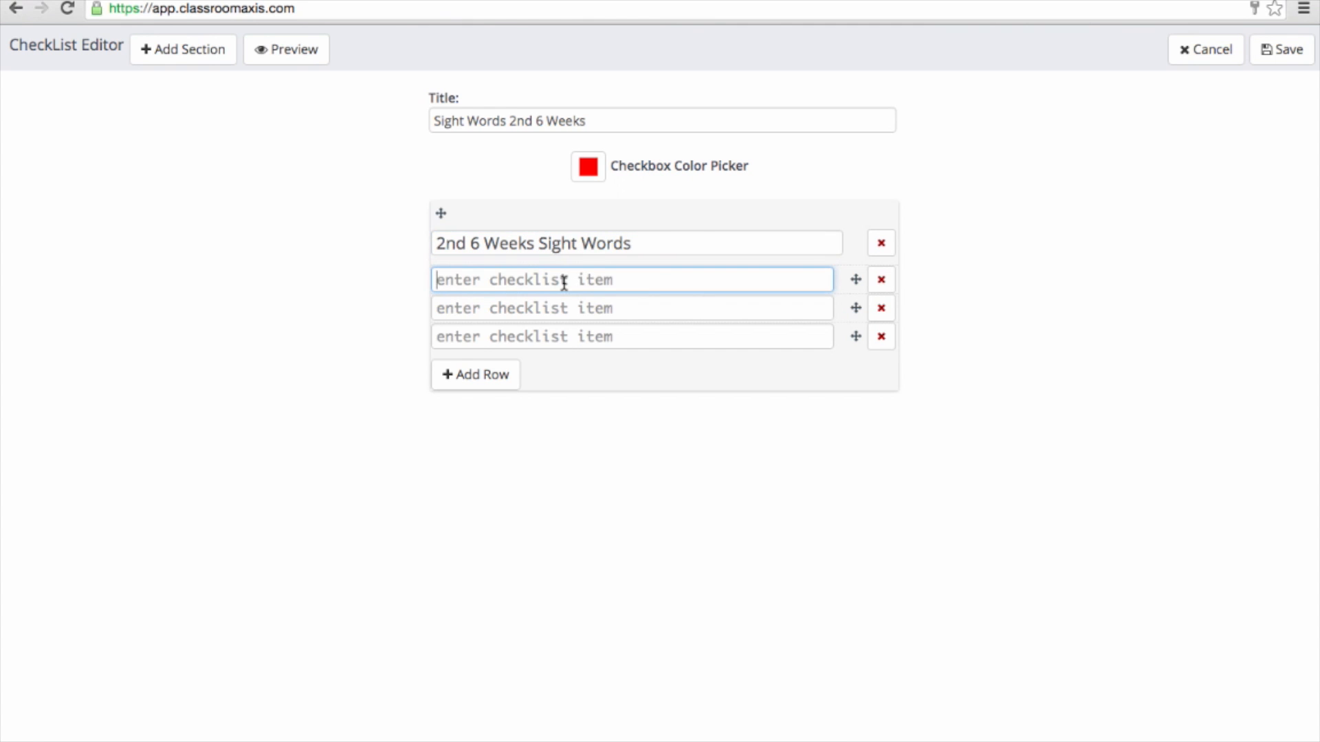
text(has)
click(562, 309)
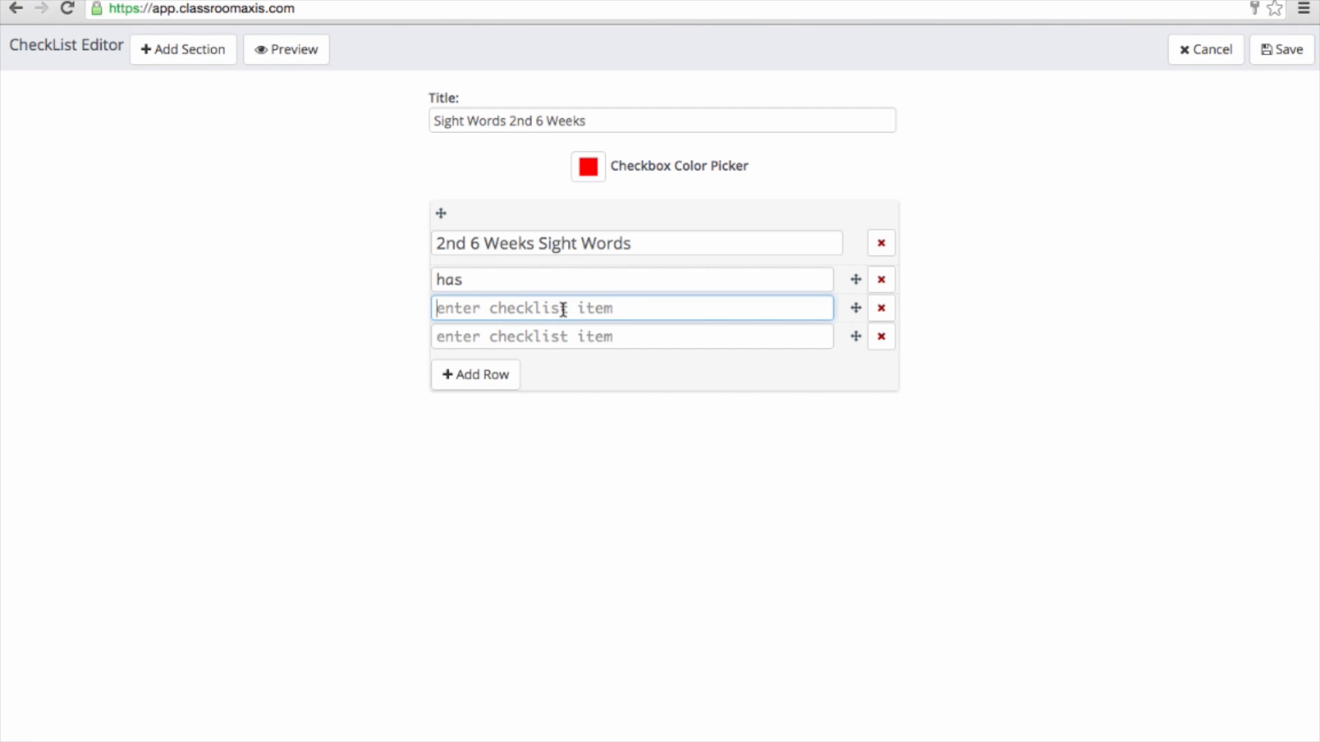
text(have)
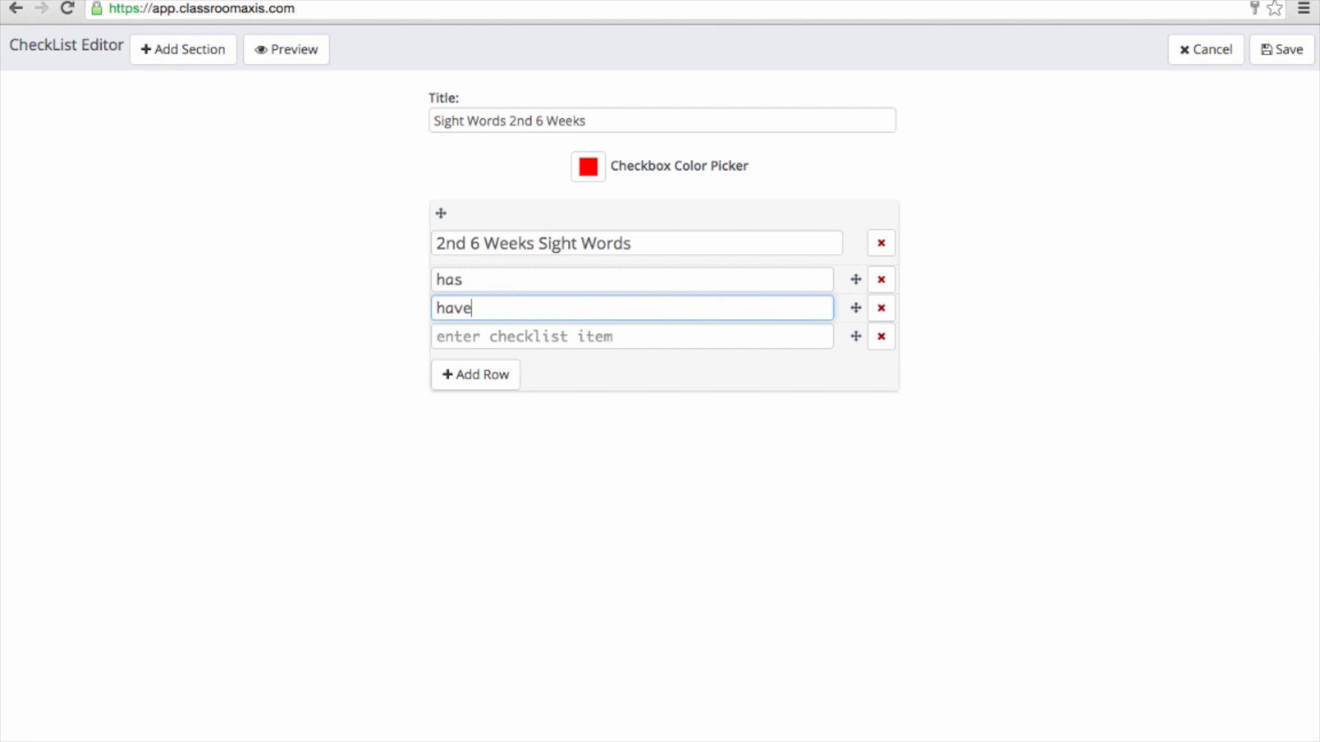
click(573, 341)
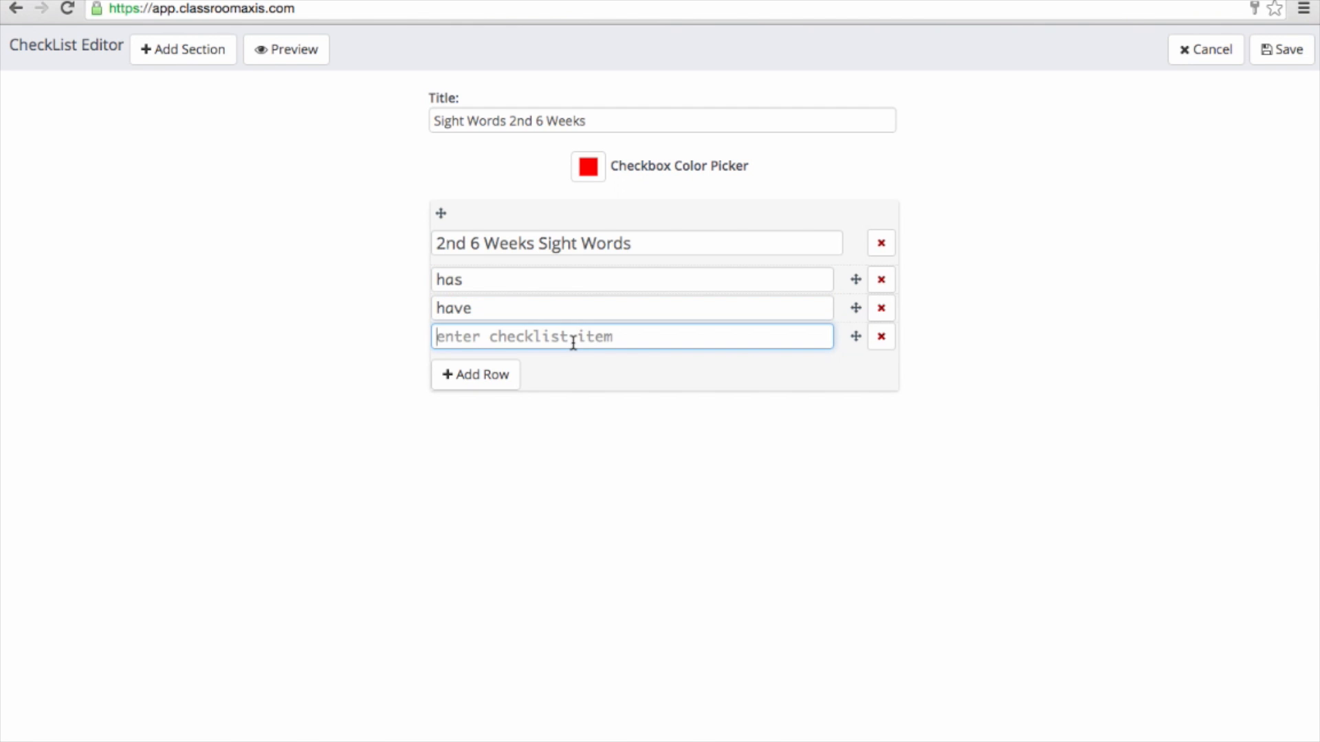
text(said)
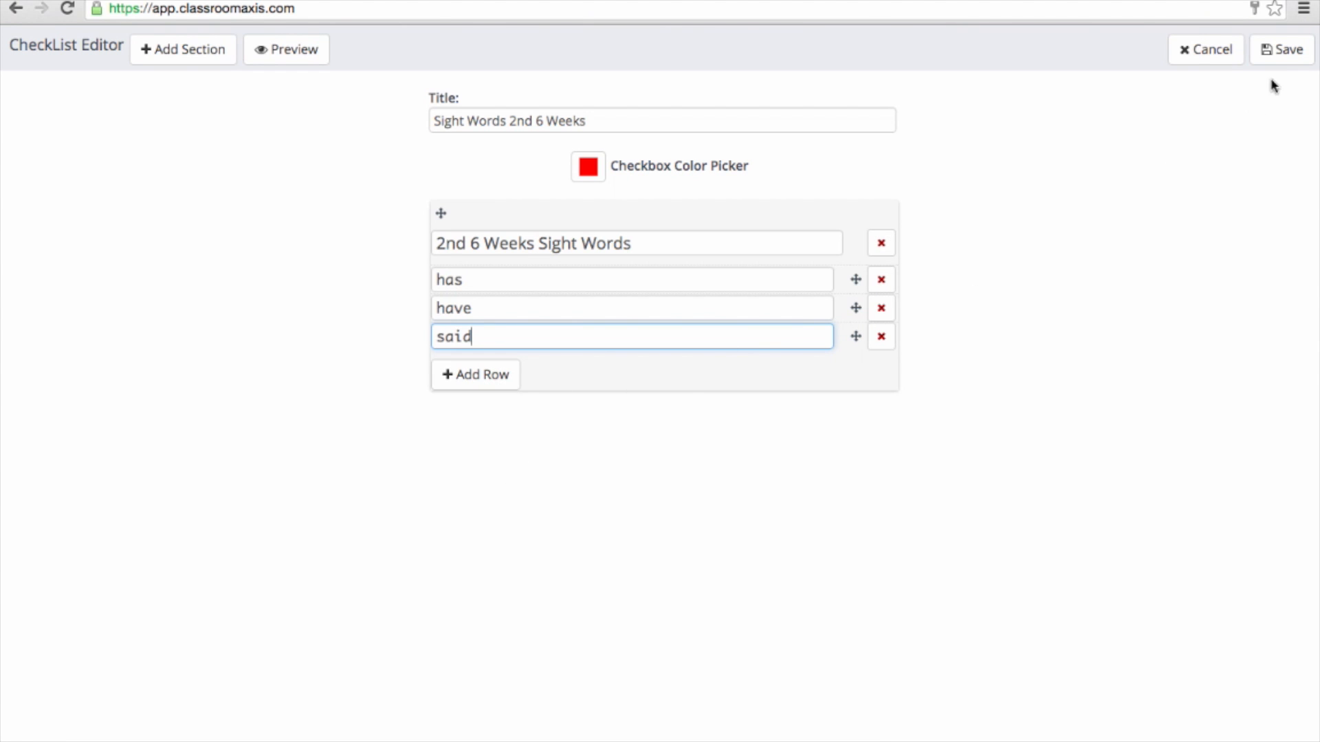
- Save the checklist and move the Sight Words 2nd 6 Weeks page into the Sight Words folder
click(1280, 55)
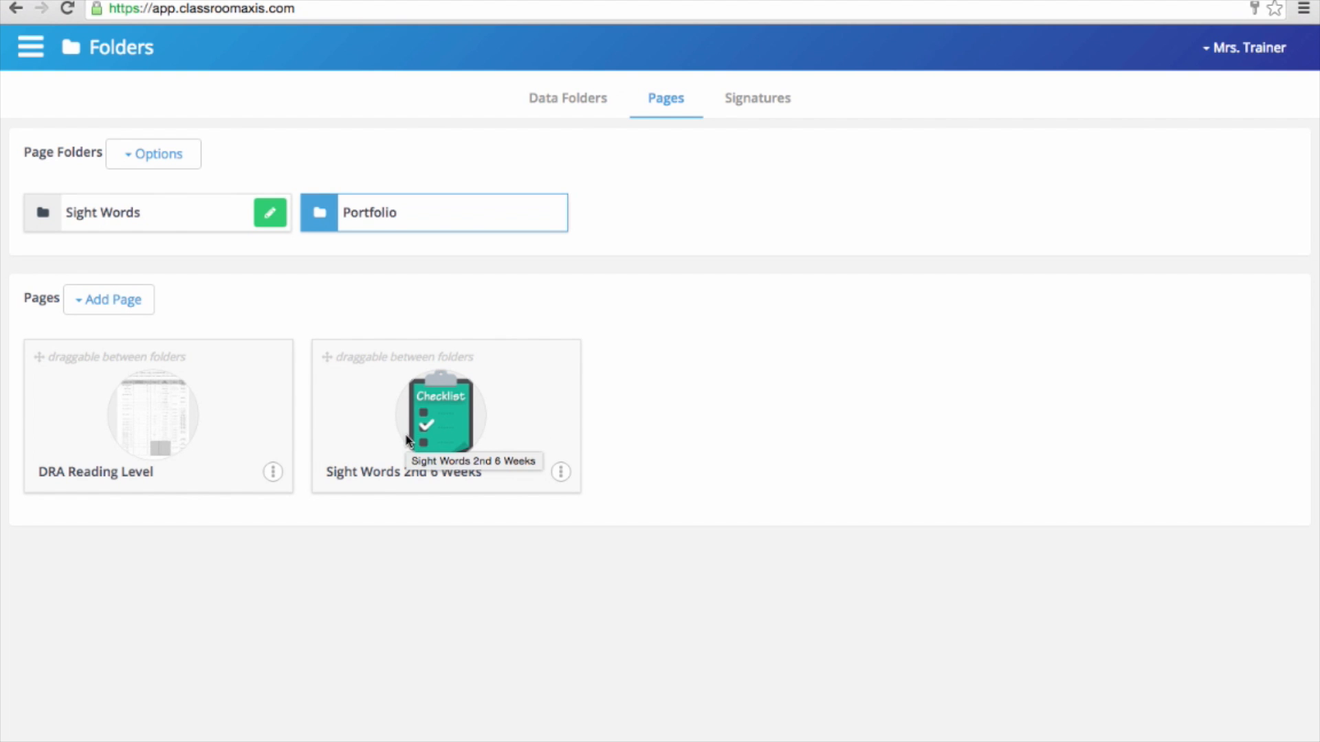
drag(329, 357, 55, 217)
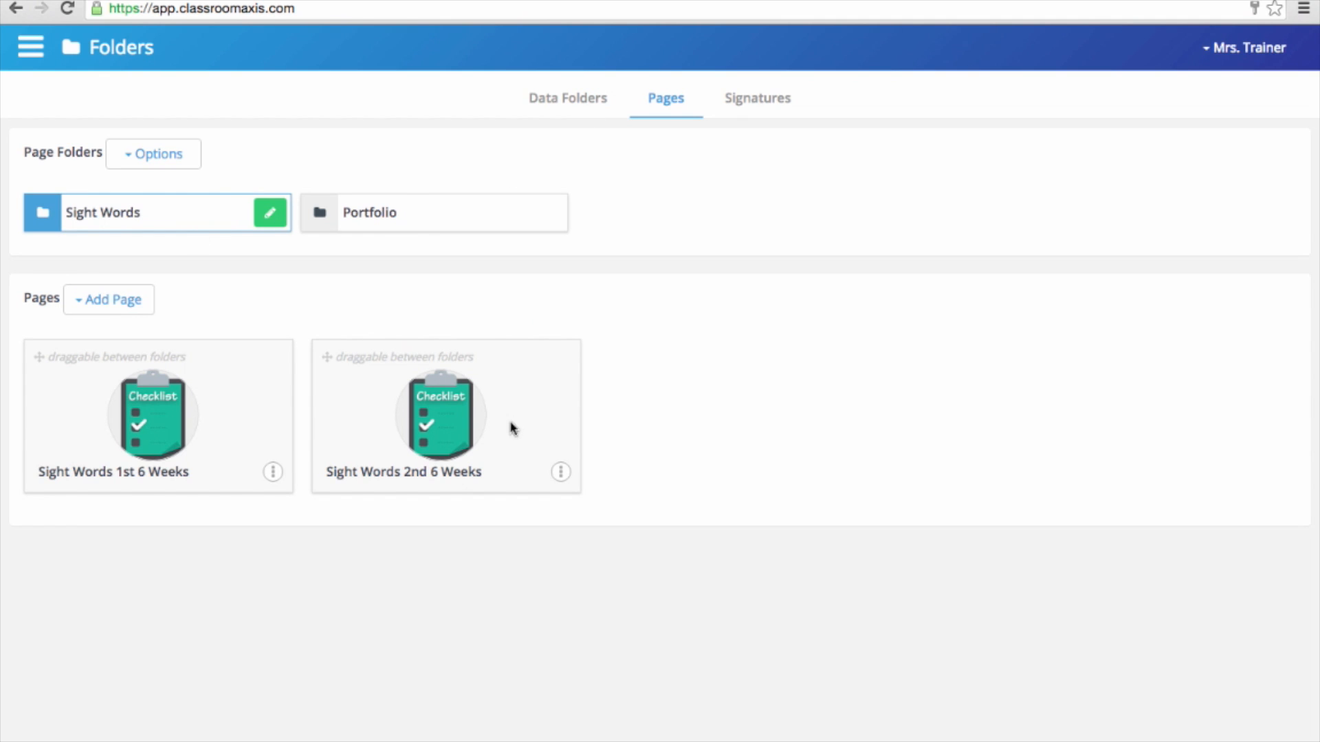
- Open the yellow student folder, review its list of pages grouped by folder, and close it, saving changes
click(546, 99)
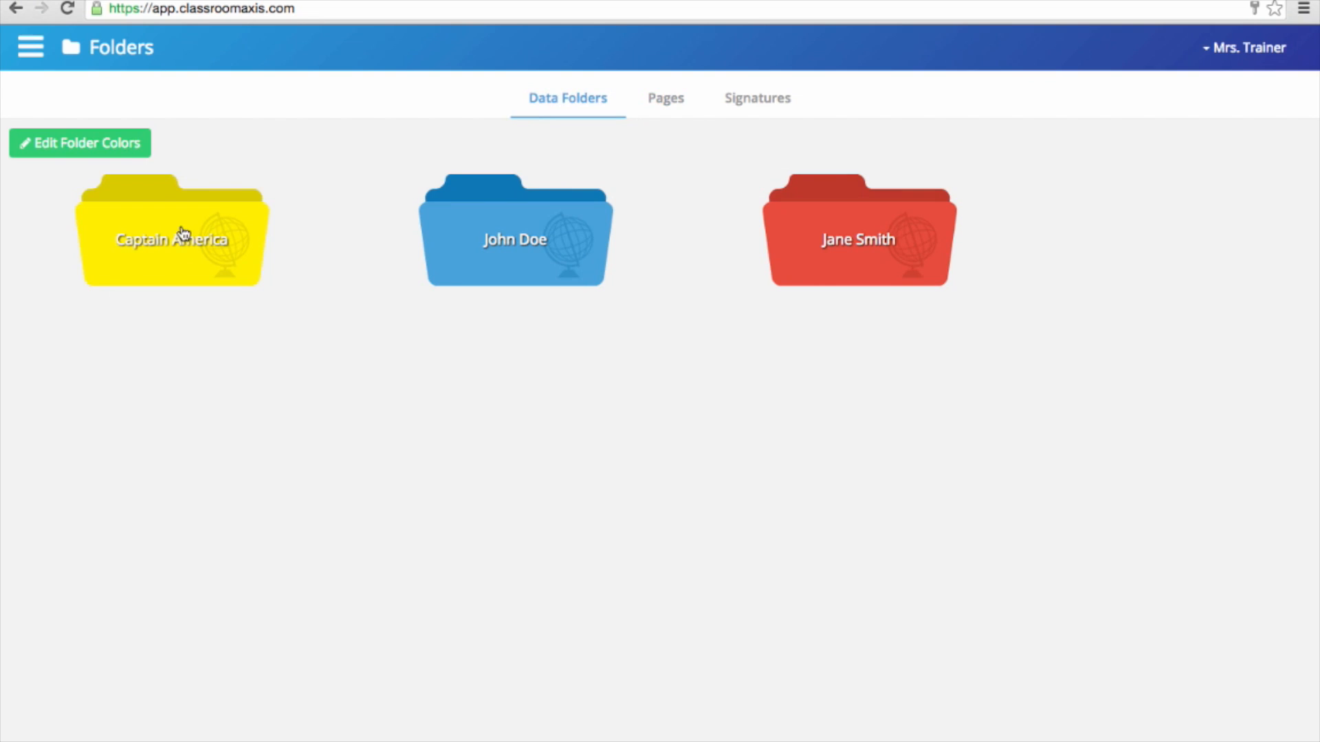
click(184, 253)
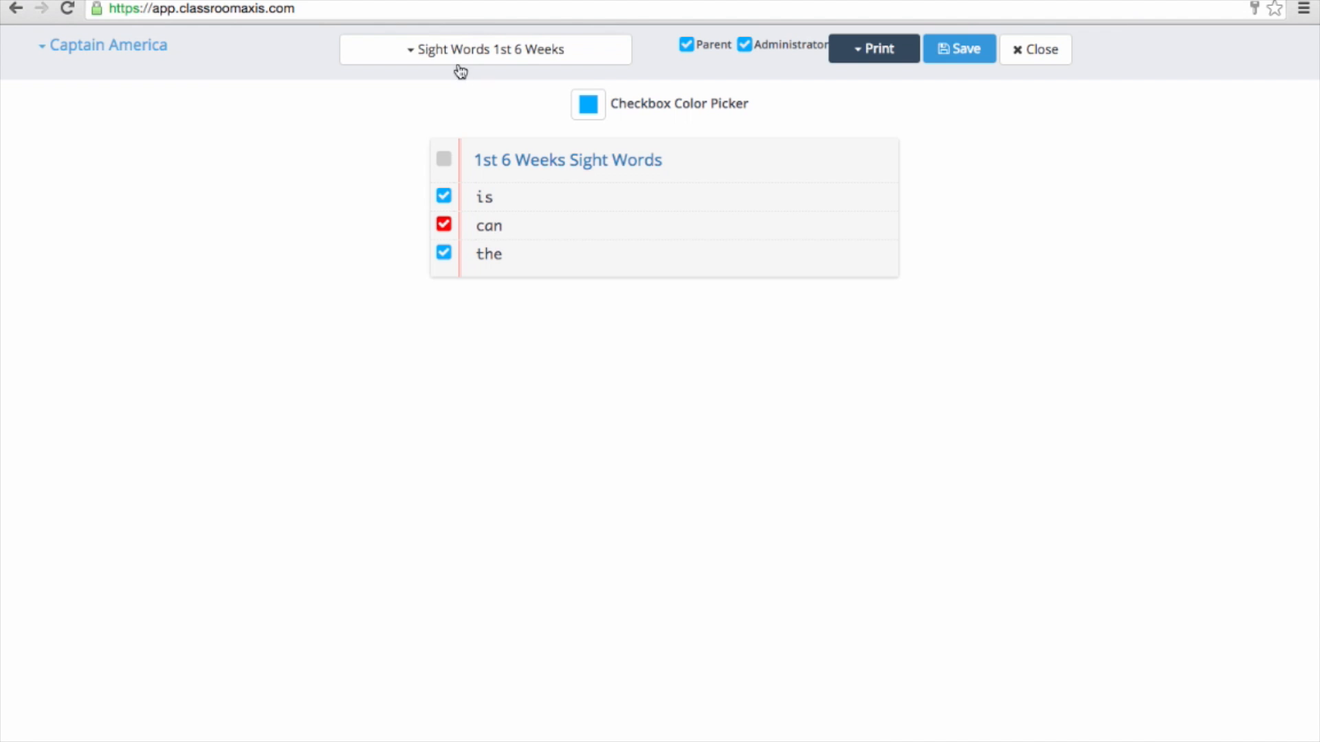
click(504, 50)
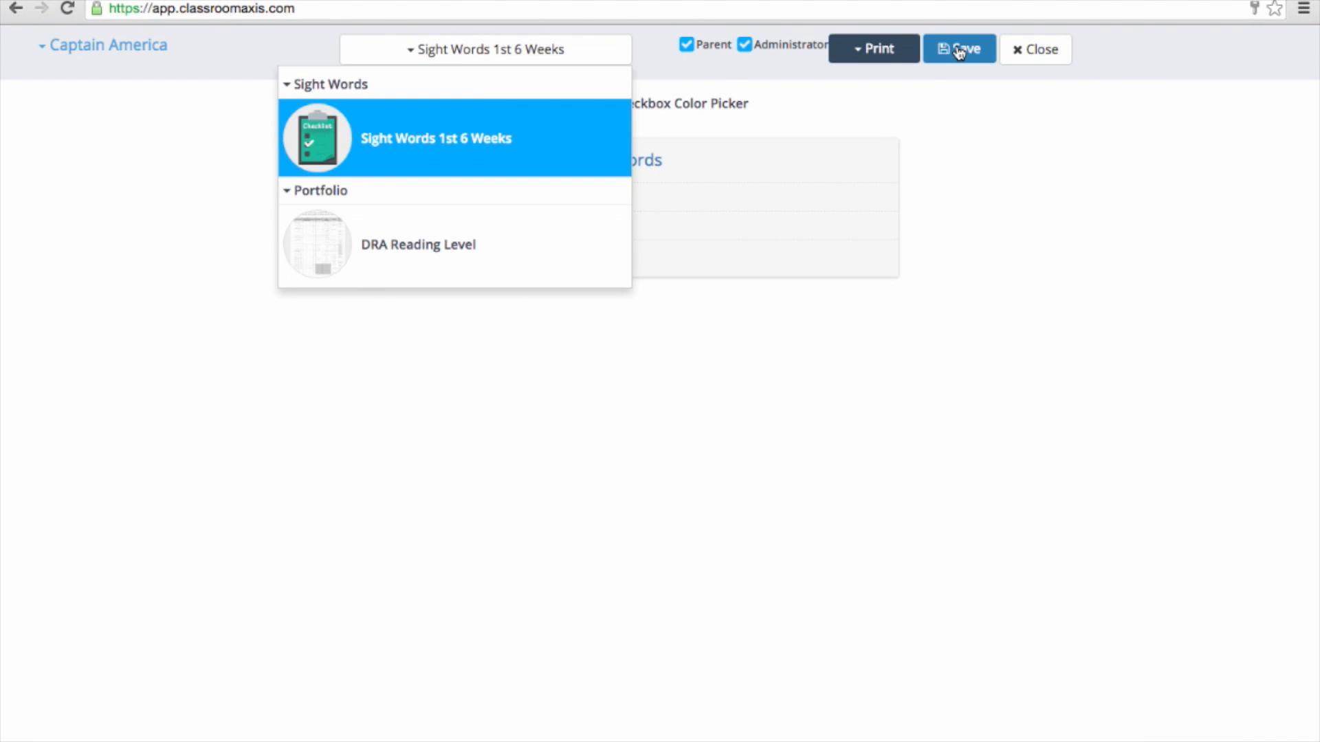
click(1041, 49)
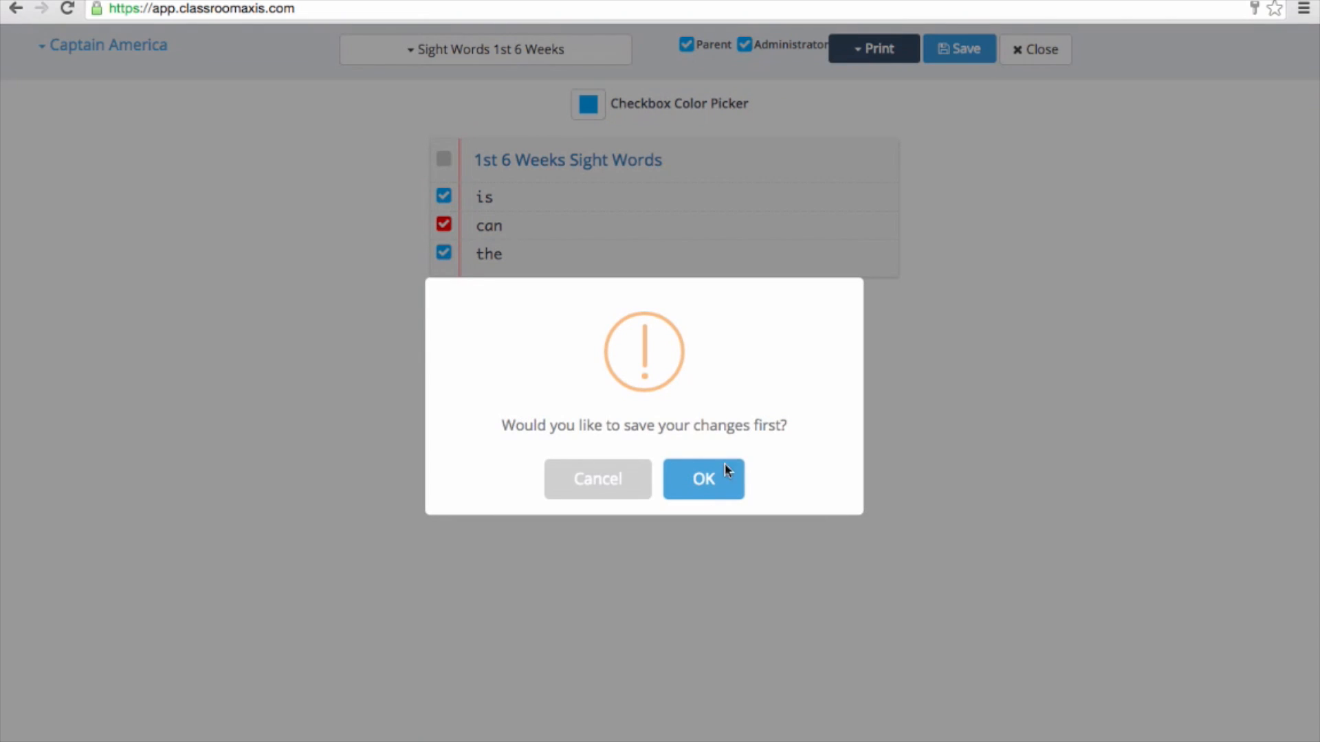
click(701, 480)
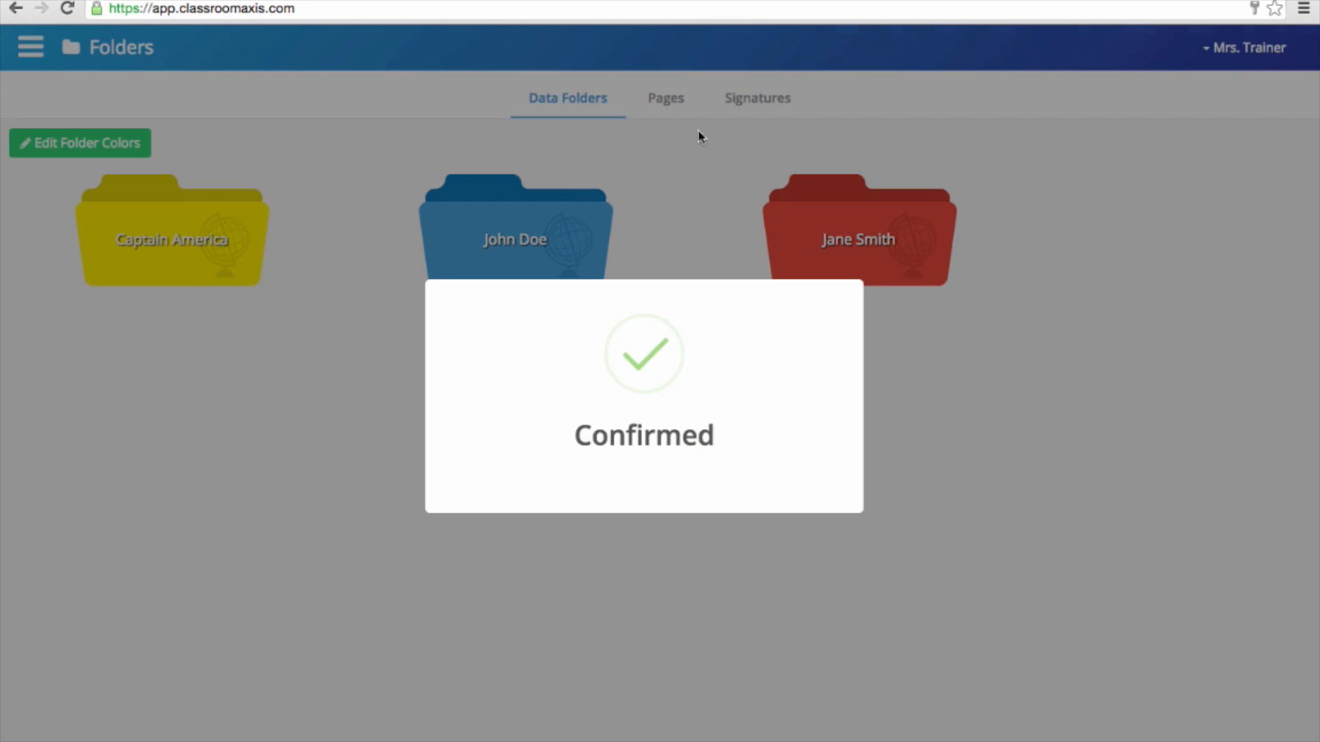
- Reorder the page folders to put Portfolio ahead of Sight Words
click(674, 107)
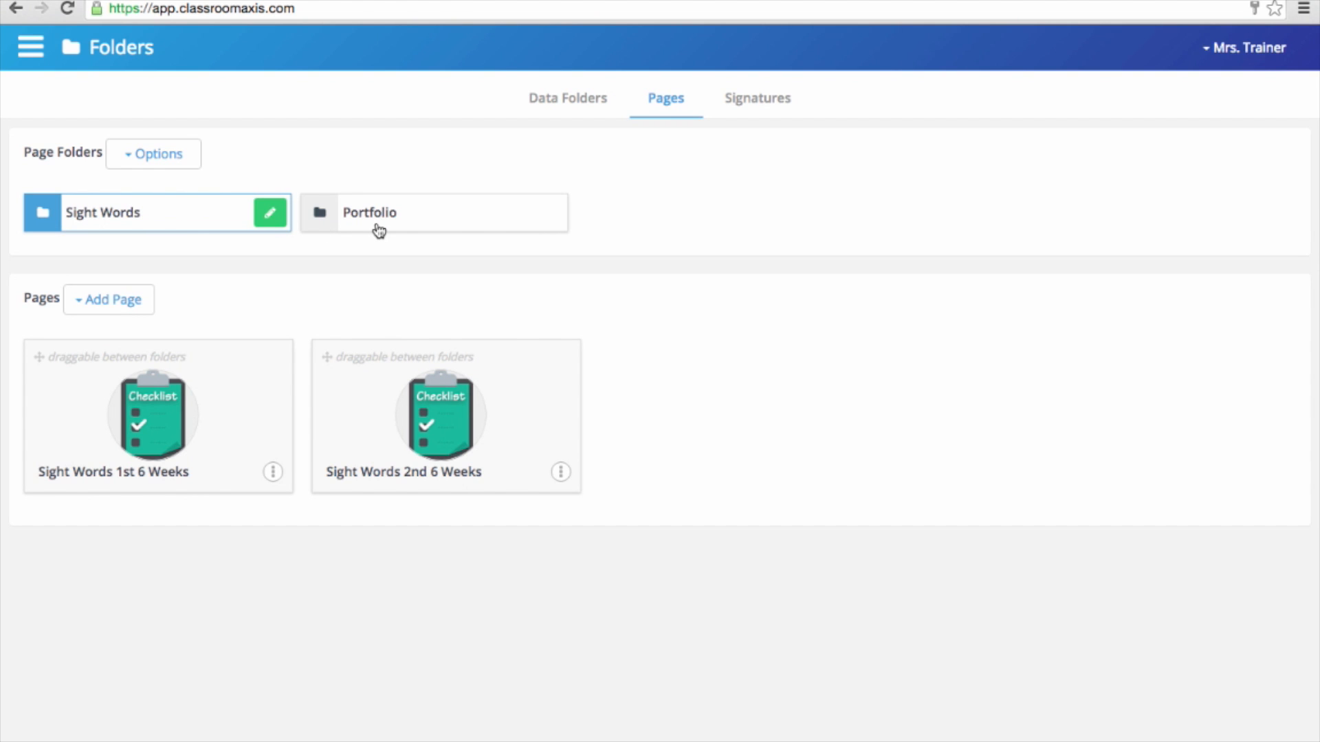
drag(379, 231, 89, 229)
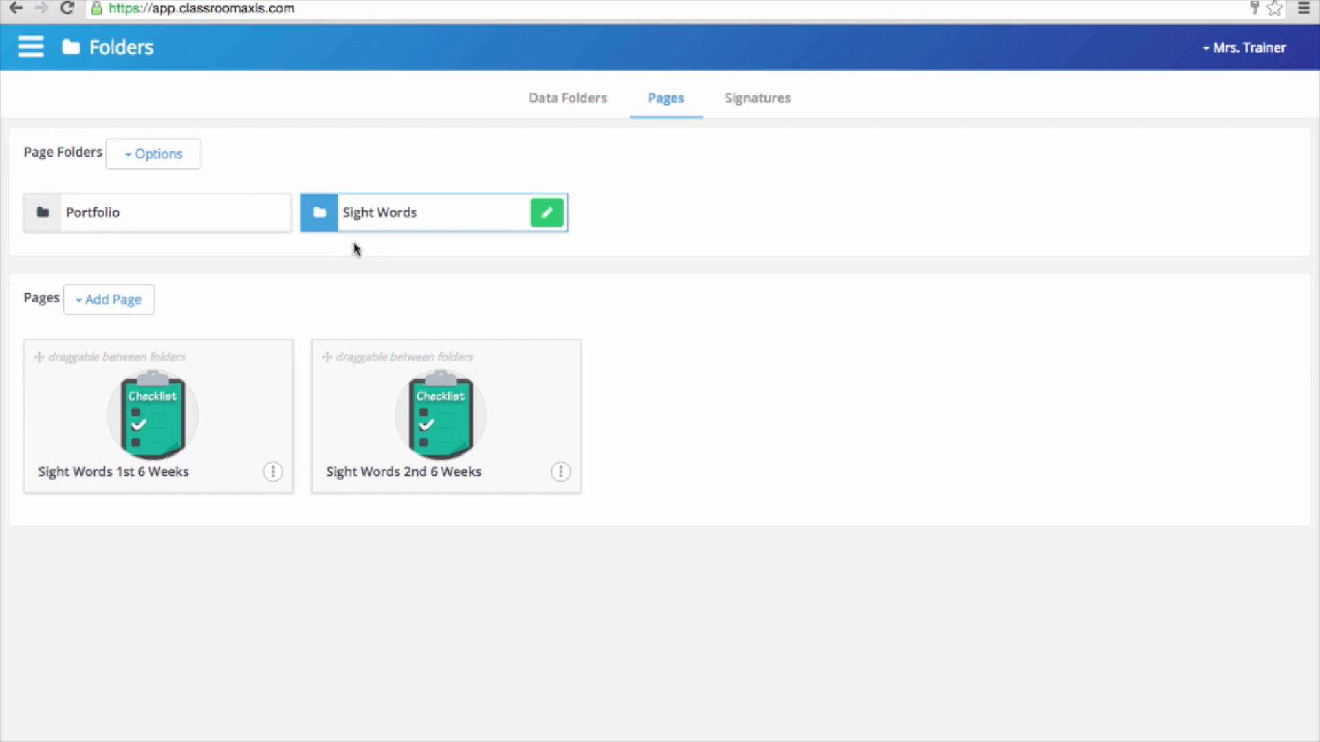
- Assign the Sight Words 2nd 6 Weeks page to all students
click(561, 473)
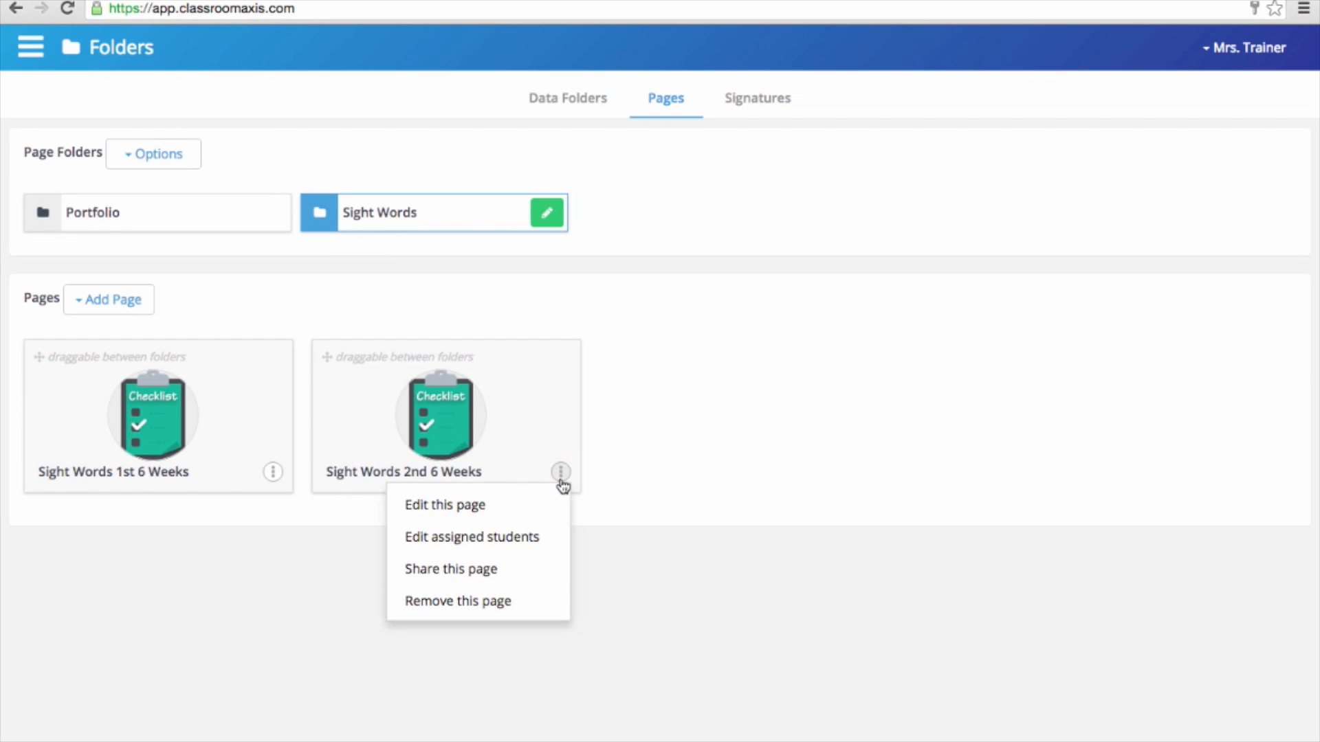
click(509, 542)
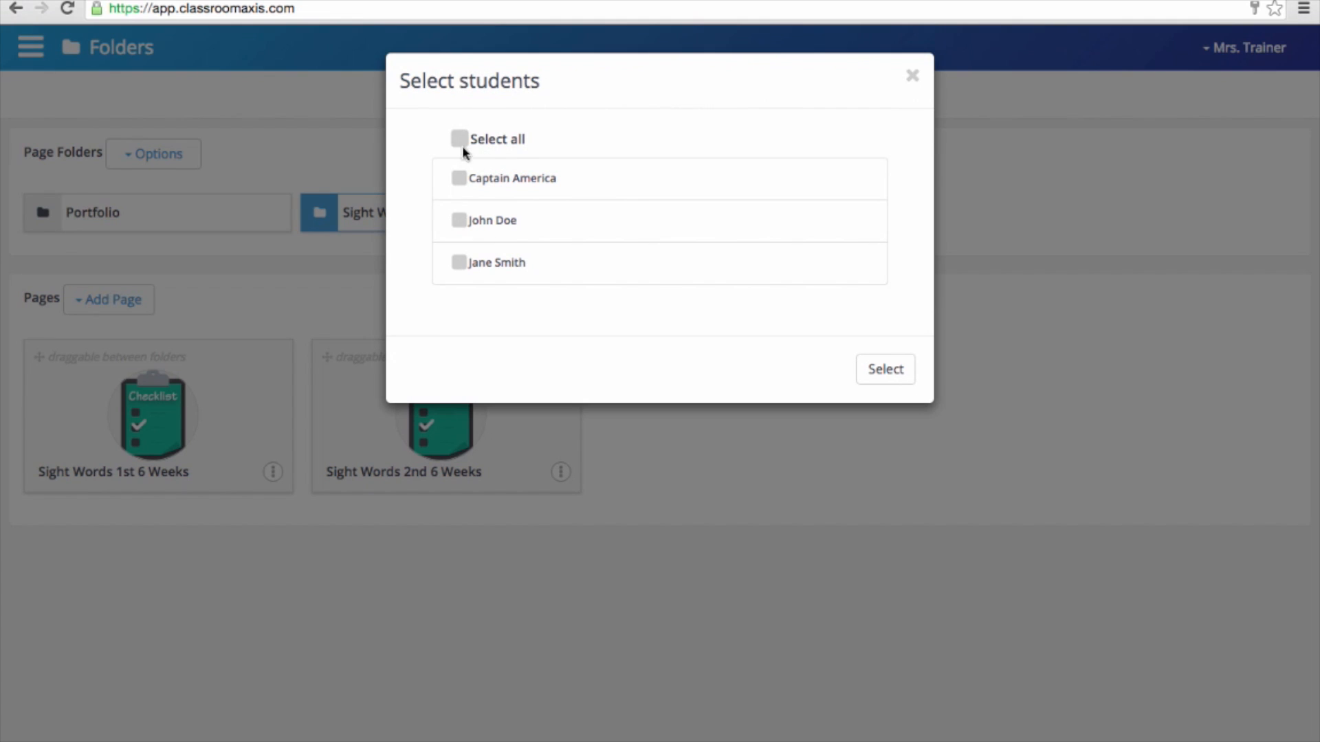
click(459, 139)
click(885, 372)
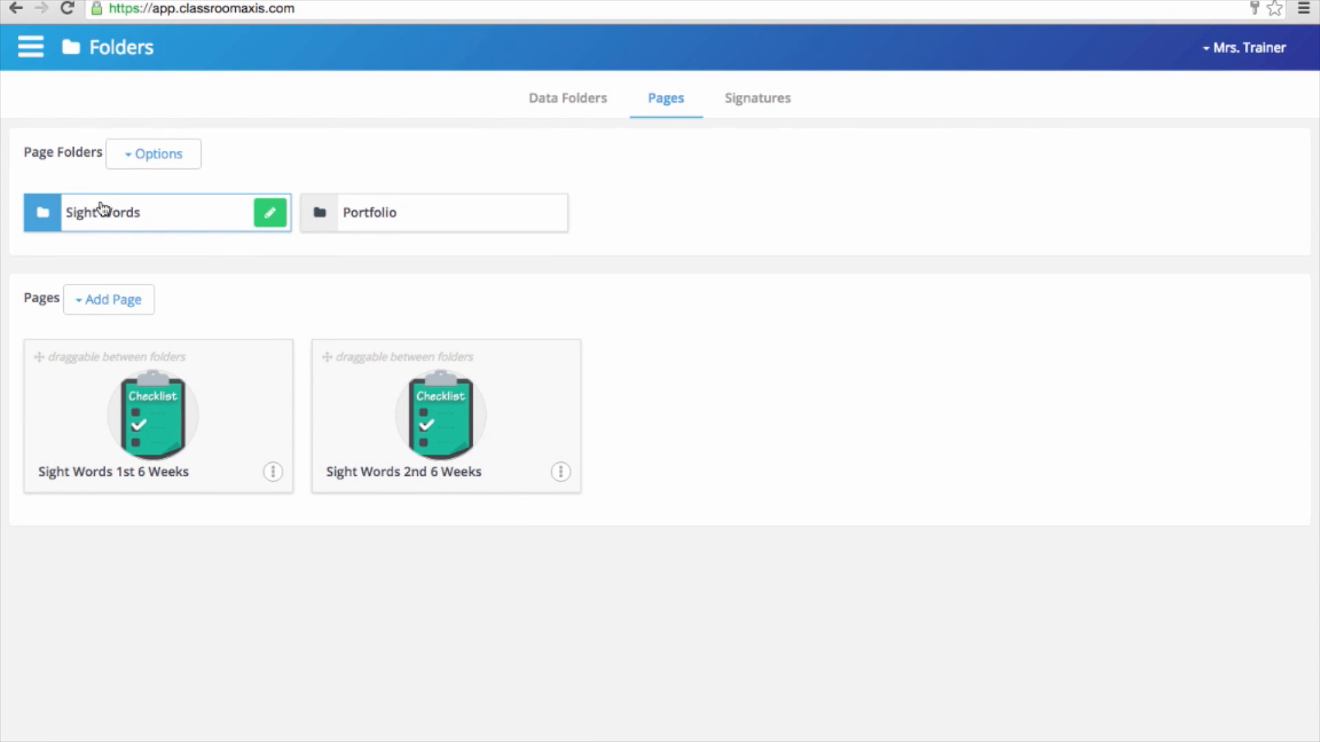
- Move the Sight Words page folder after Portfolio and open the Portfolio folder
drag(101, 215, 383, 218)
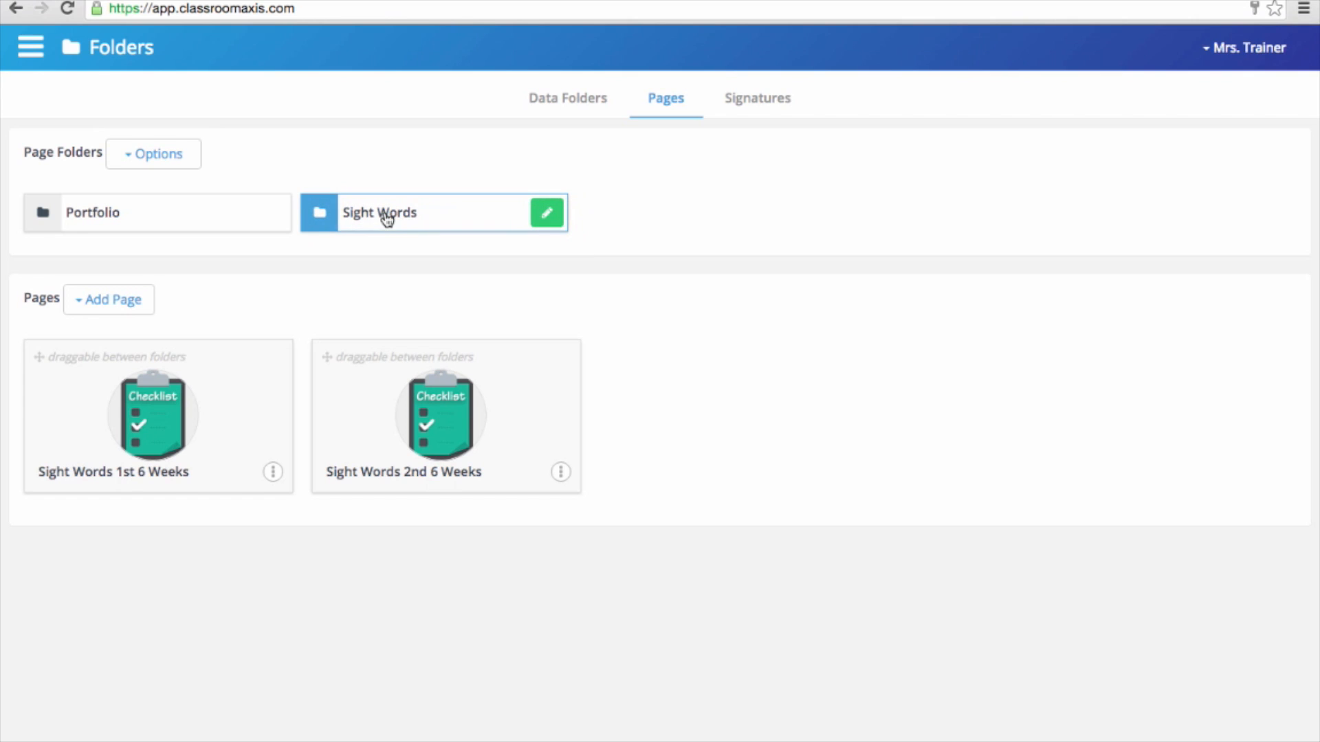
click(236, 220)
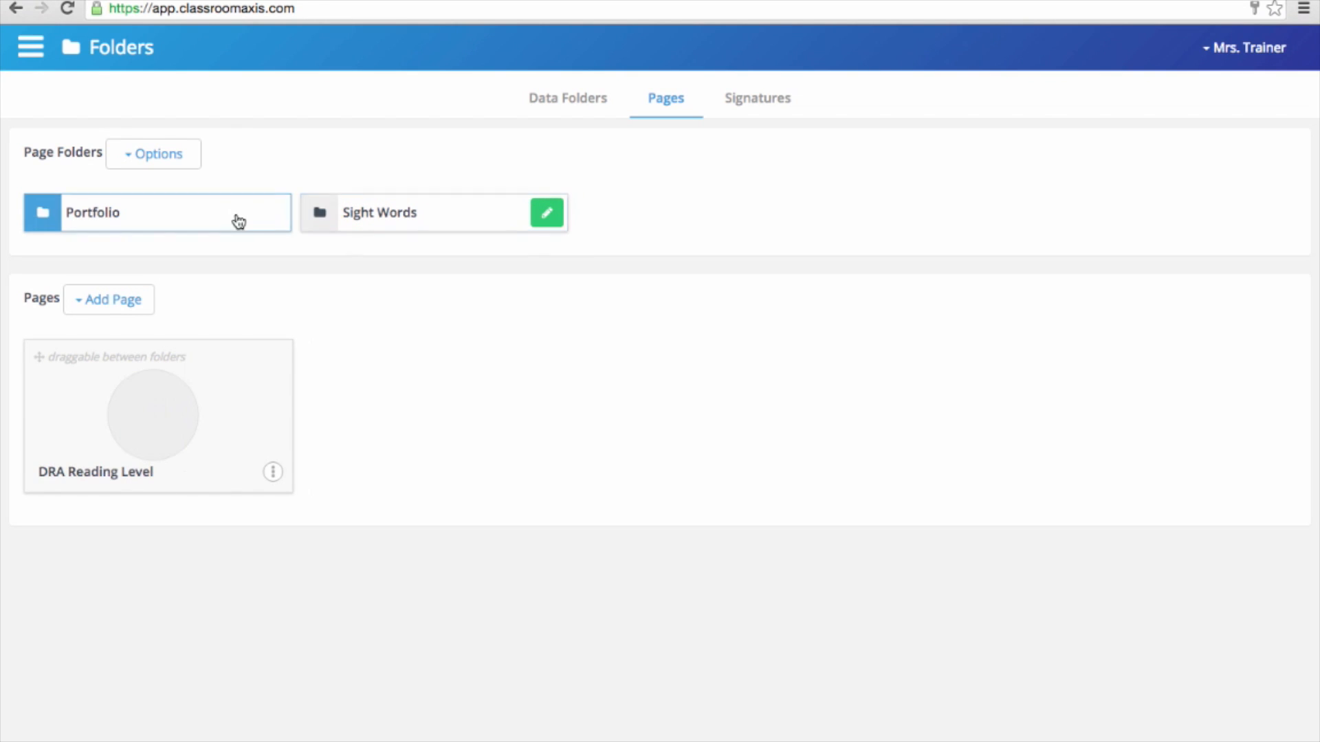
- Check the order of page folders and their pages in the yellow student's data folder and close it
click(570, 102)
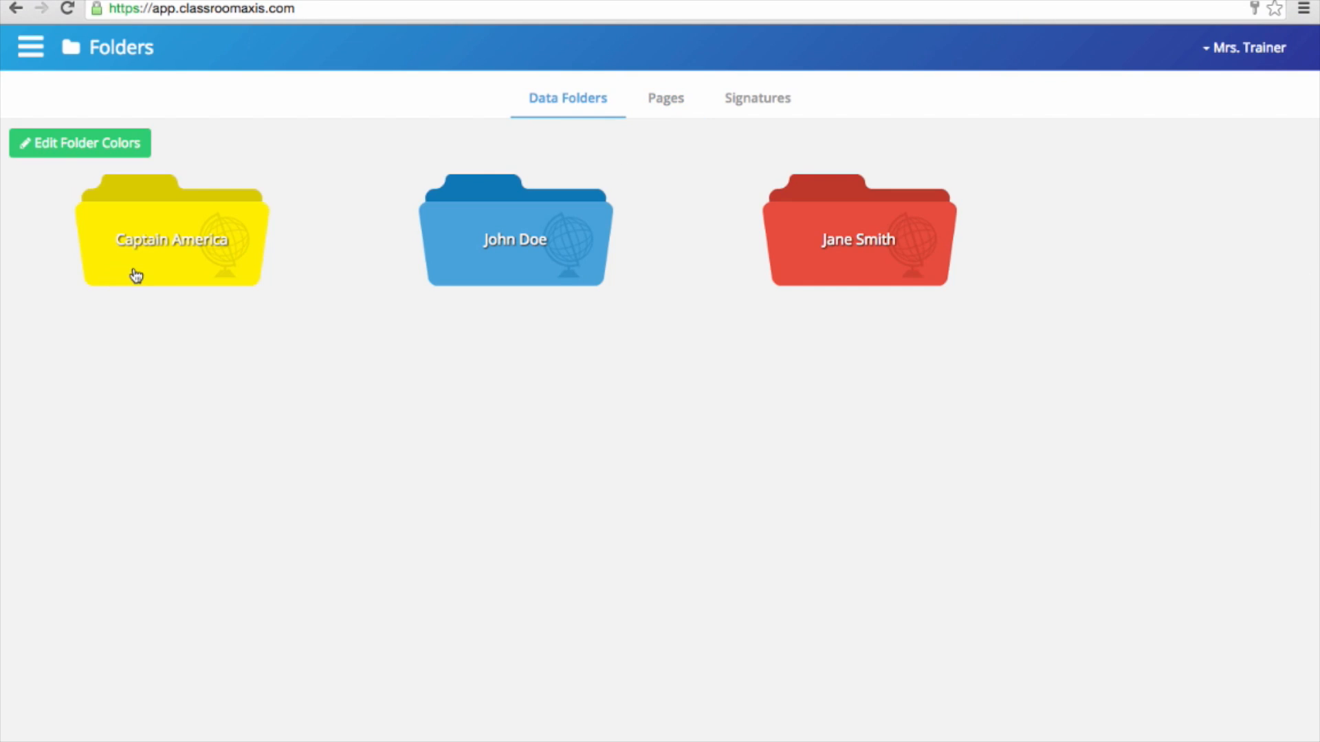
click(136, 273)
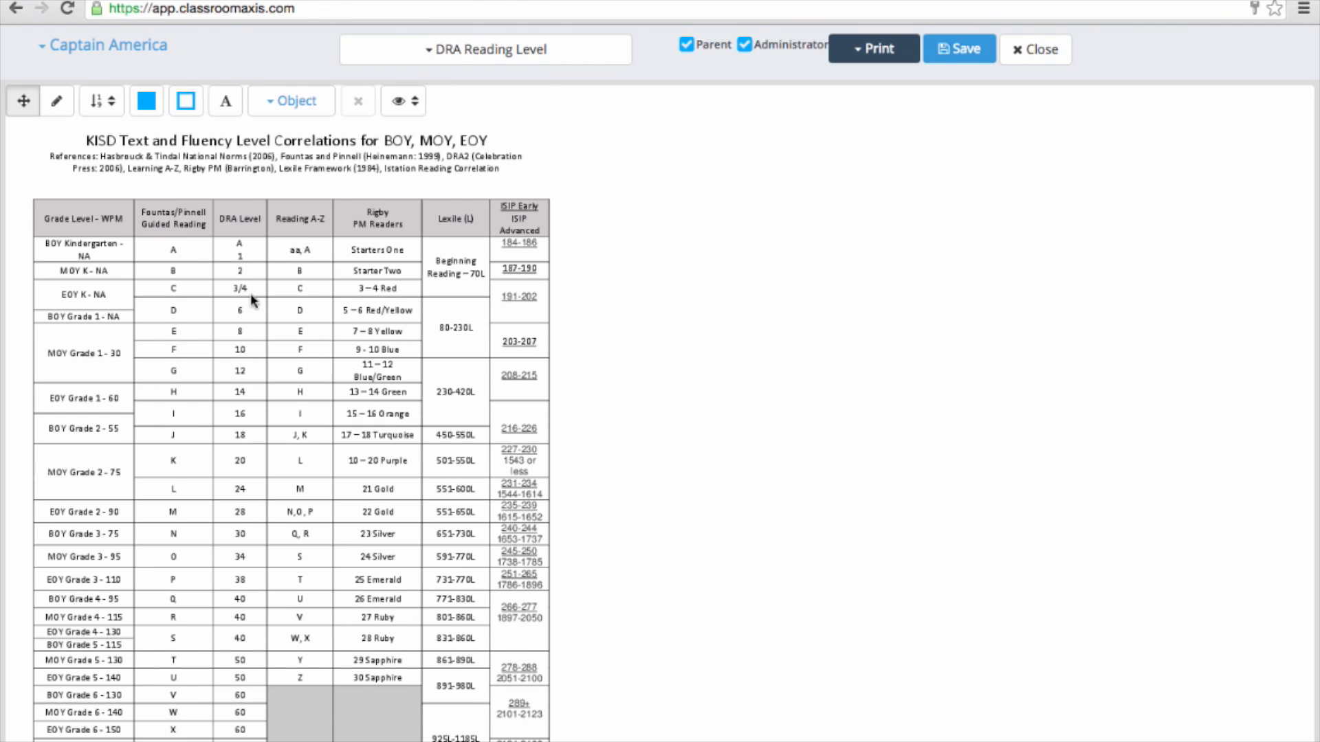
click(457, 49)
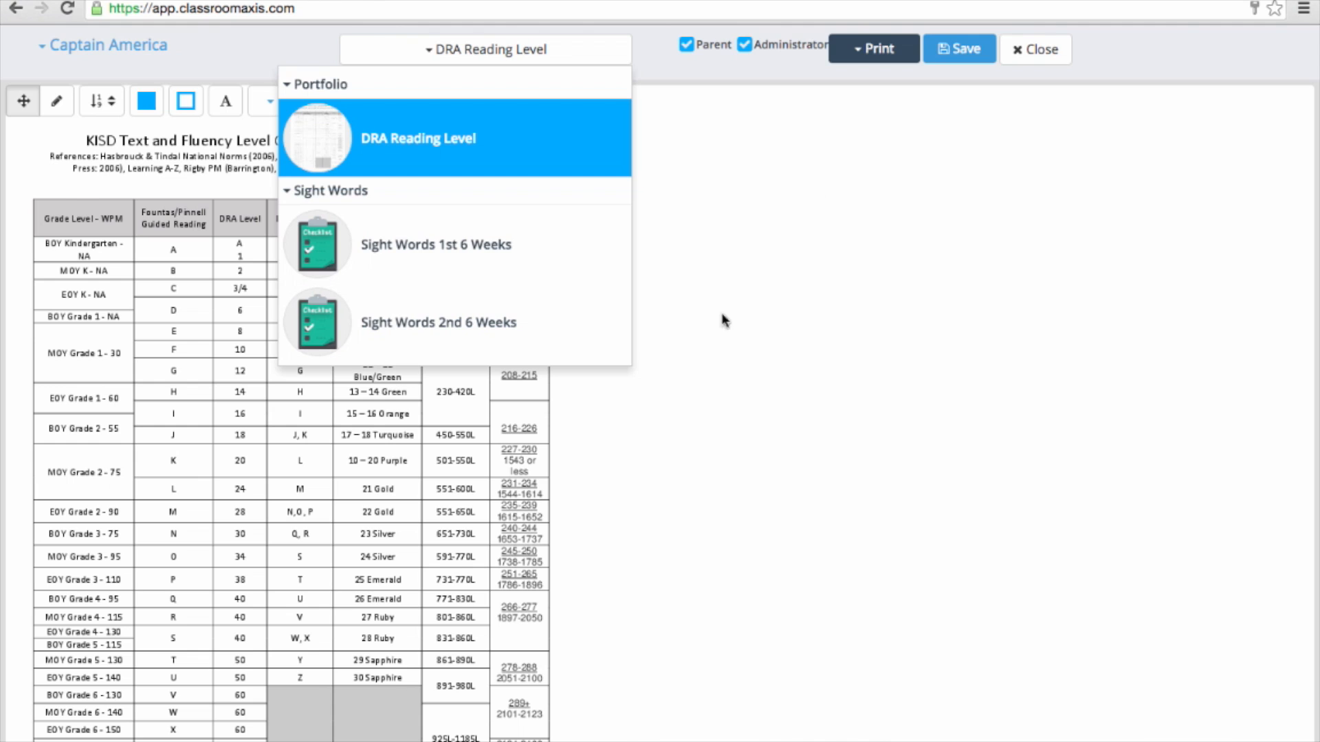
click(1028, 51)
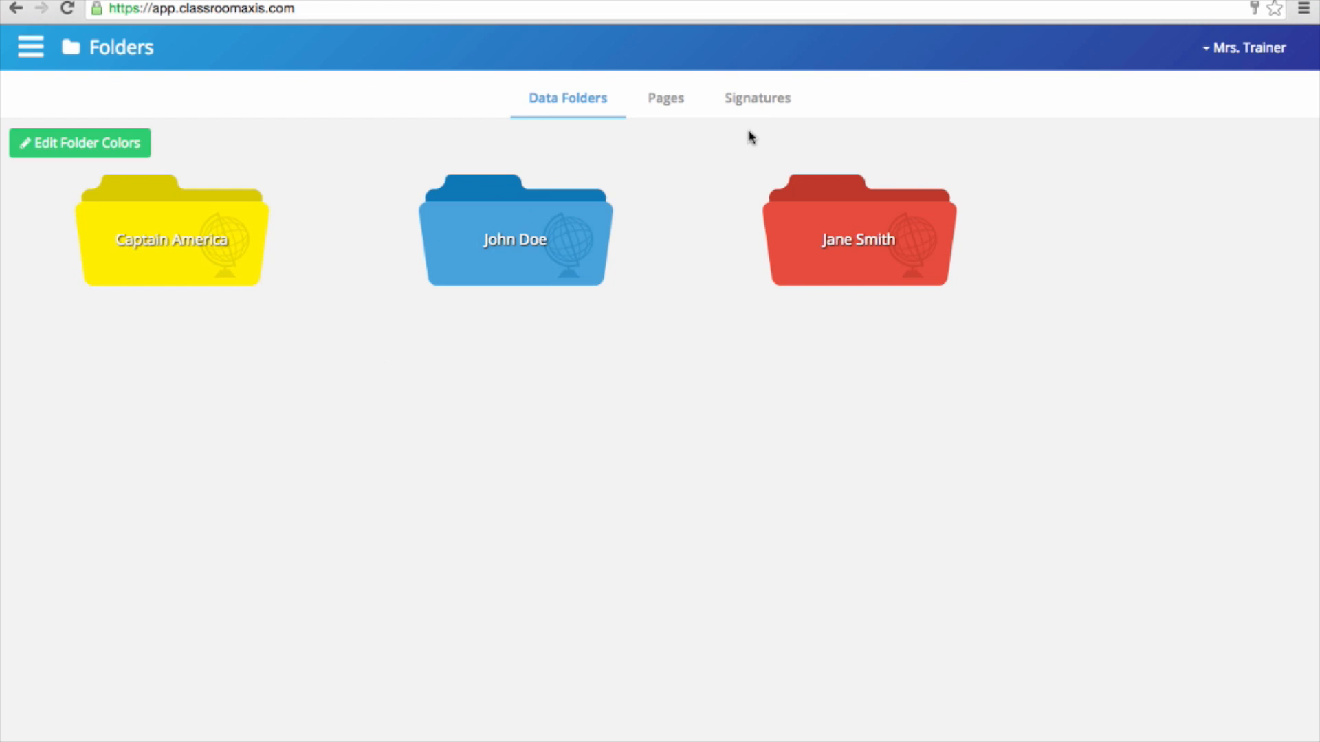
- Examine the signature records and the blank signature request form, close the form without saving, and return to the student data folders
click(761, 102)
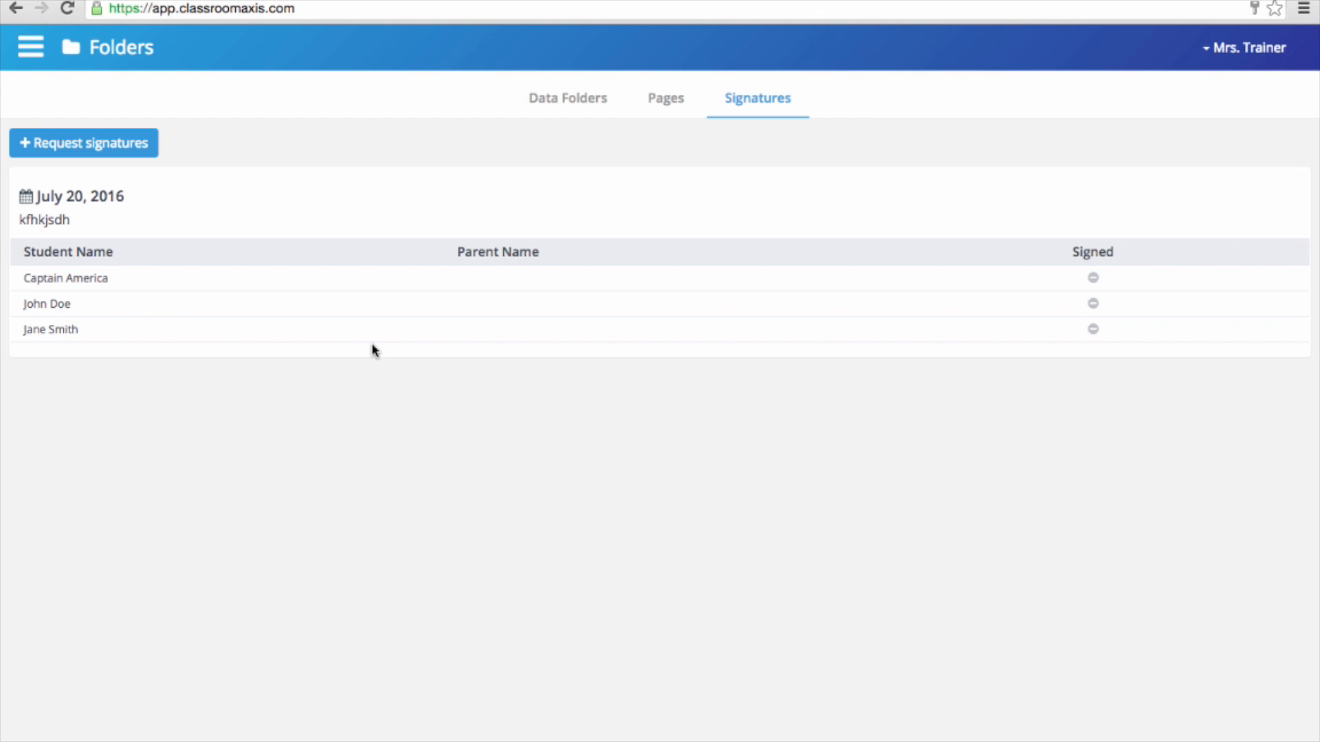
click(124, 145)
click(520, 169)
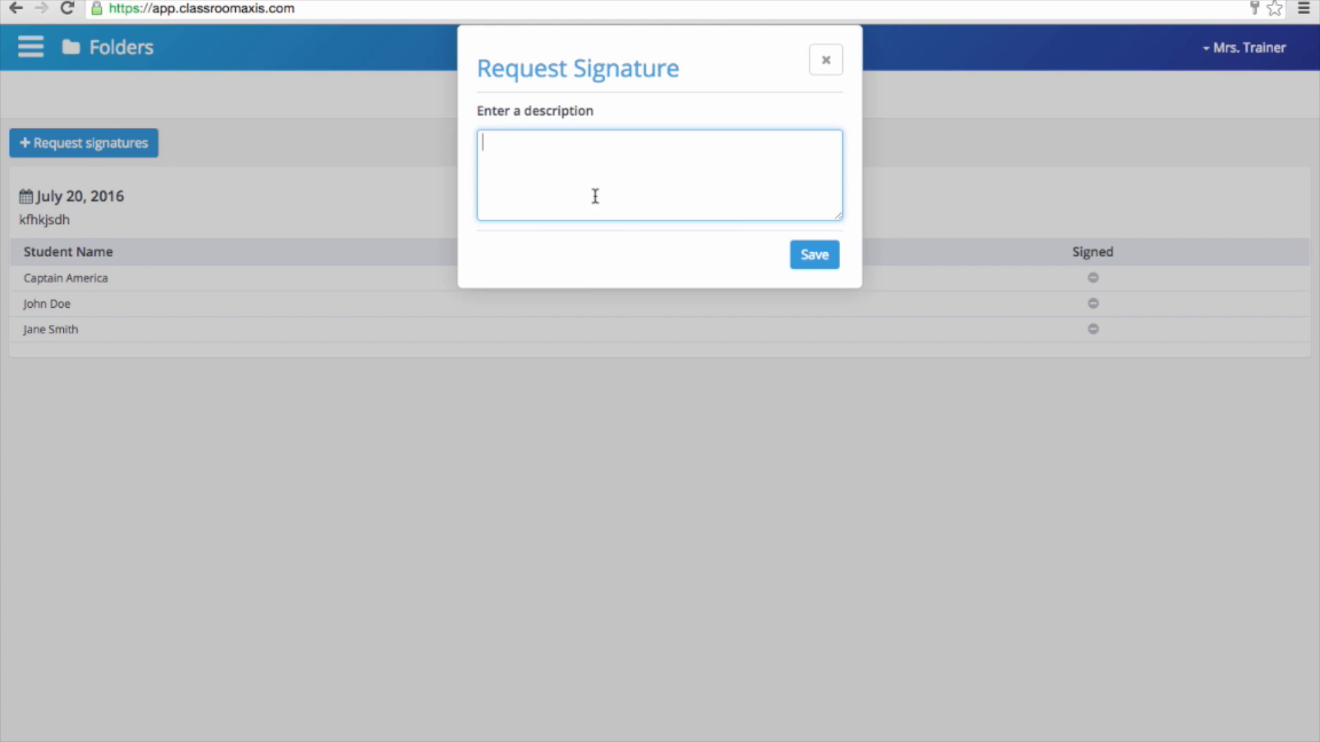
click(828, 61)
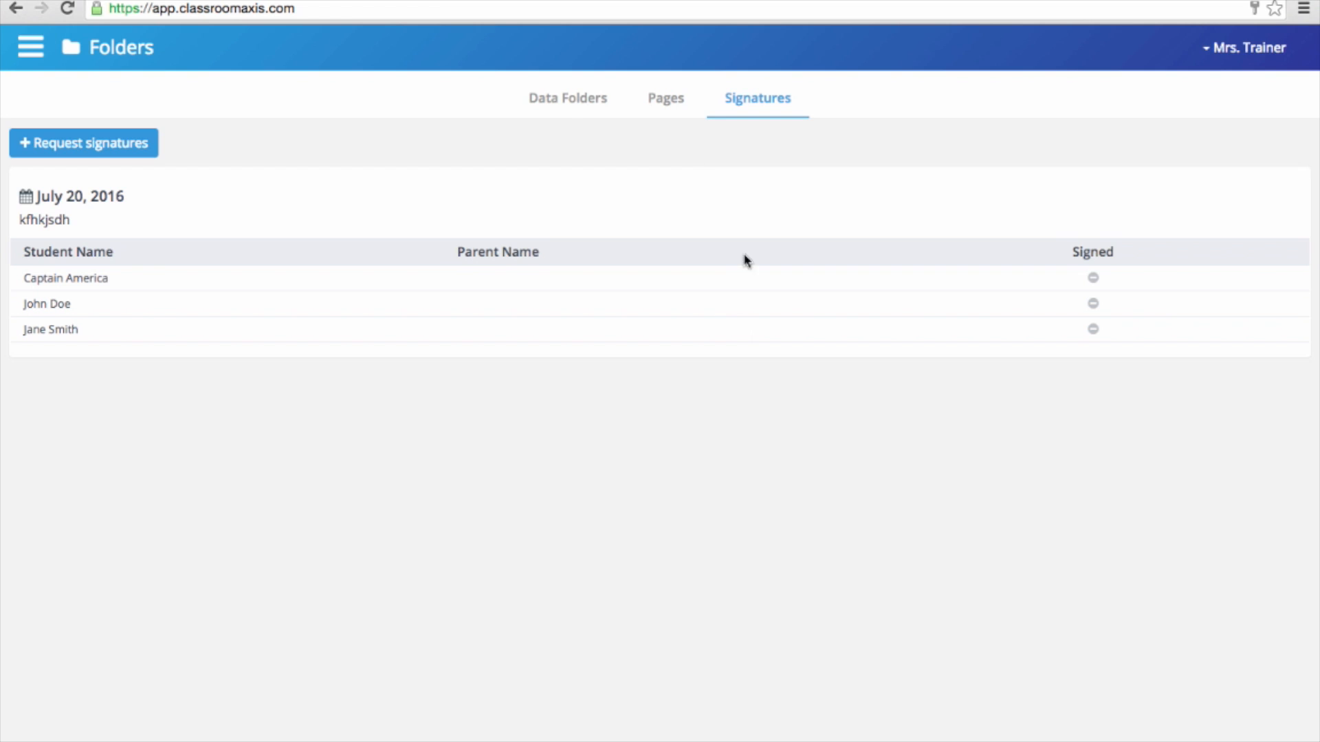
click(568, 104)
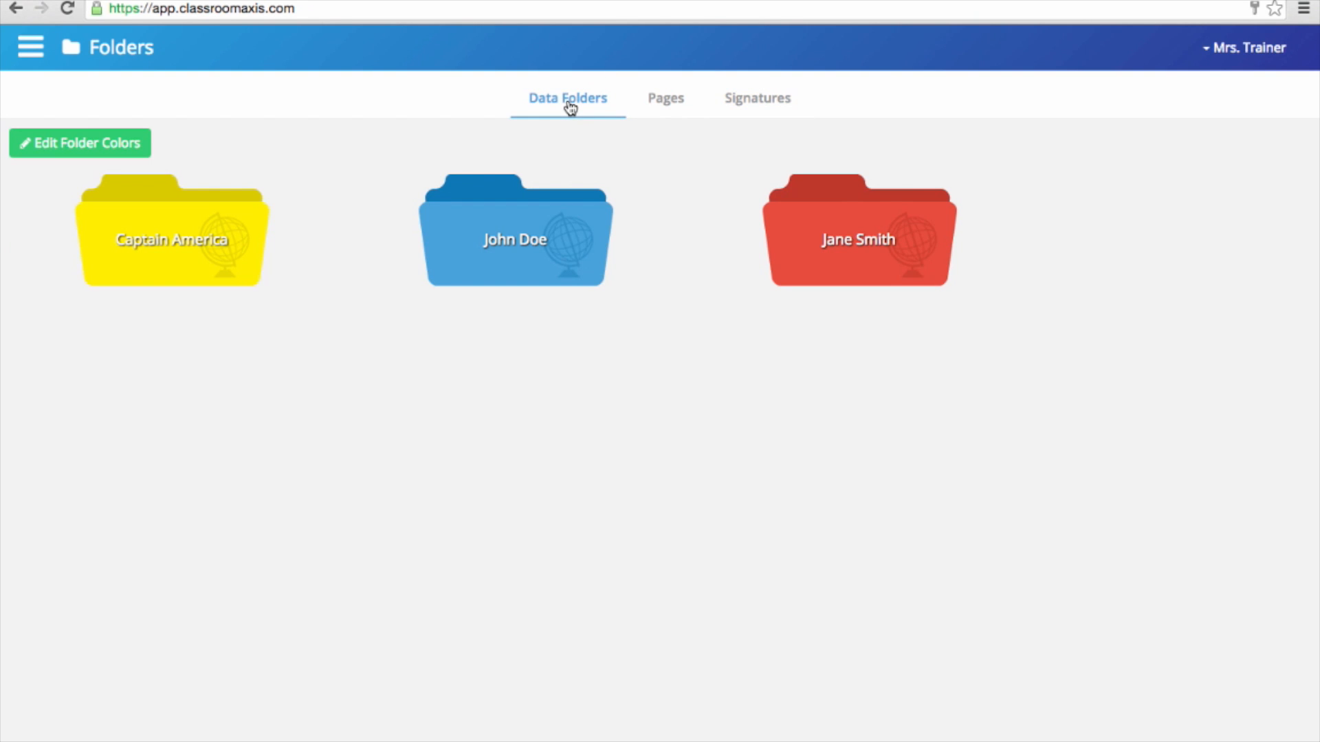